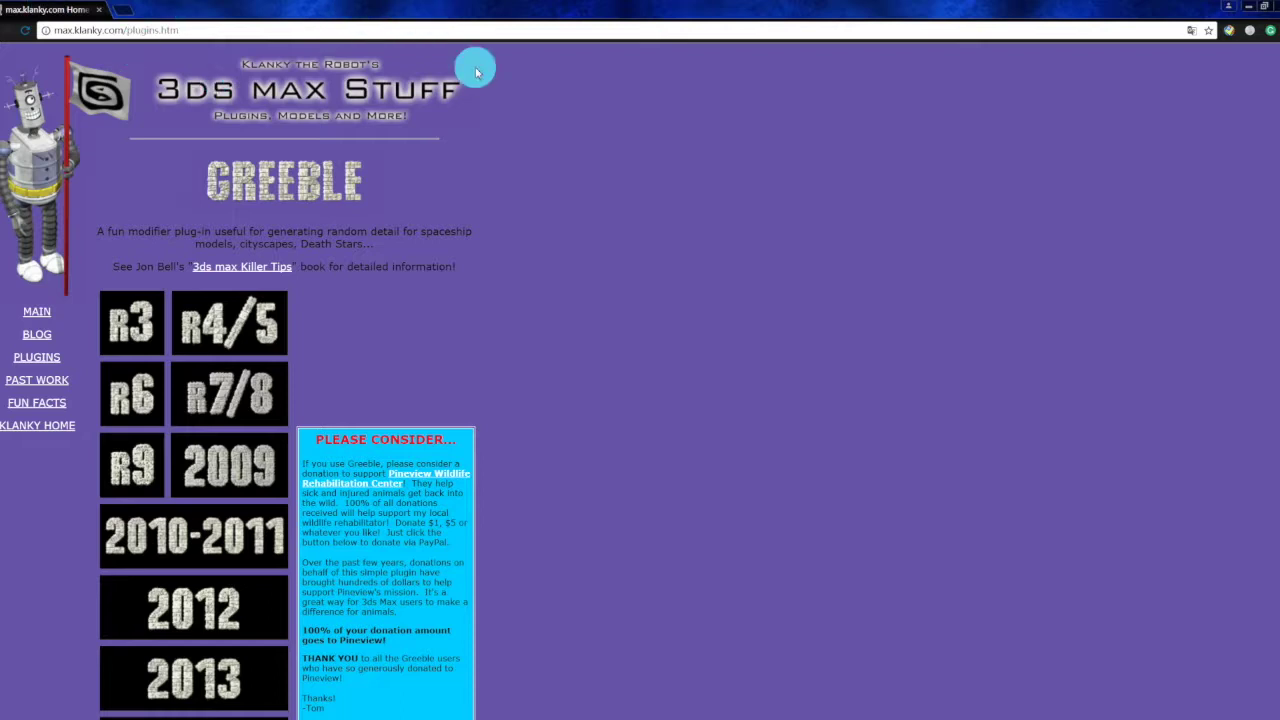
- Try to download the Greeble plug-in for 3ds Max 2017 from the max.klanky.com plug-ins page
click(200, 30)
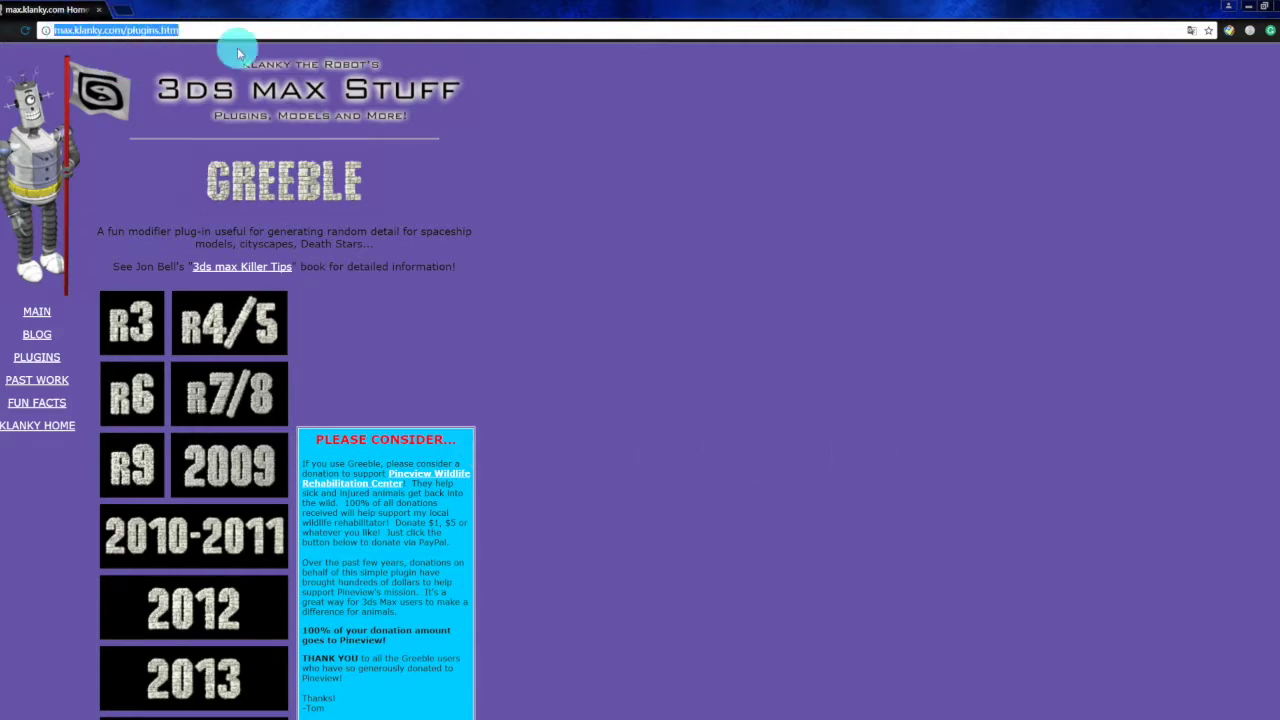
click(529, 409)
scroll(509, 409, down, 3)
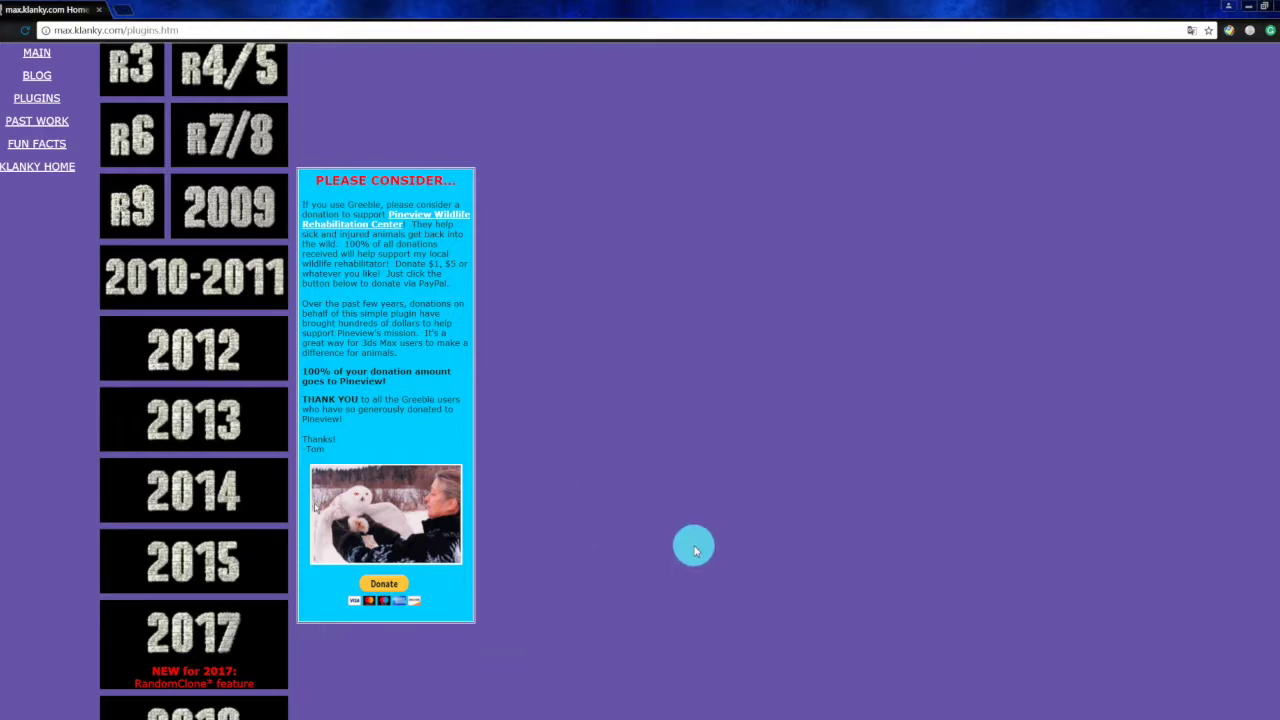
scroll(694, 543, down, 1)
click(222, 572)
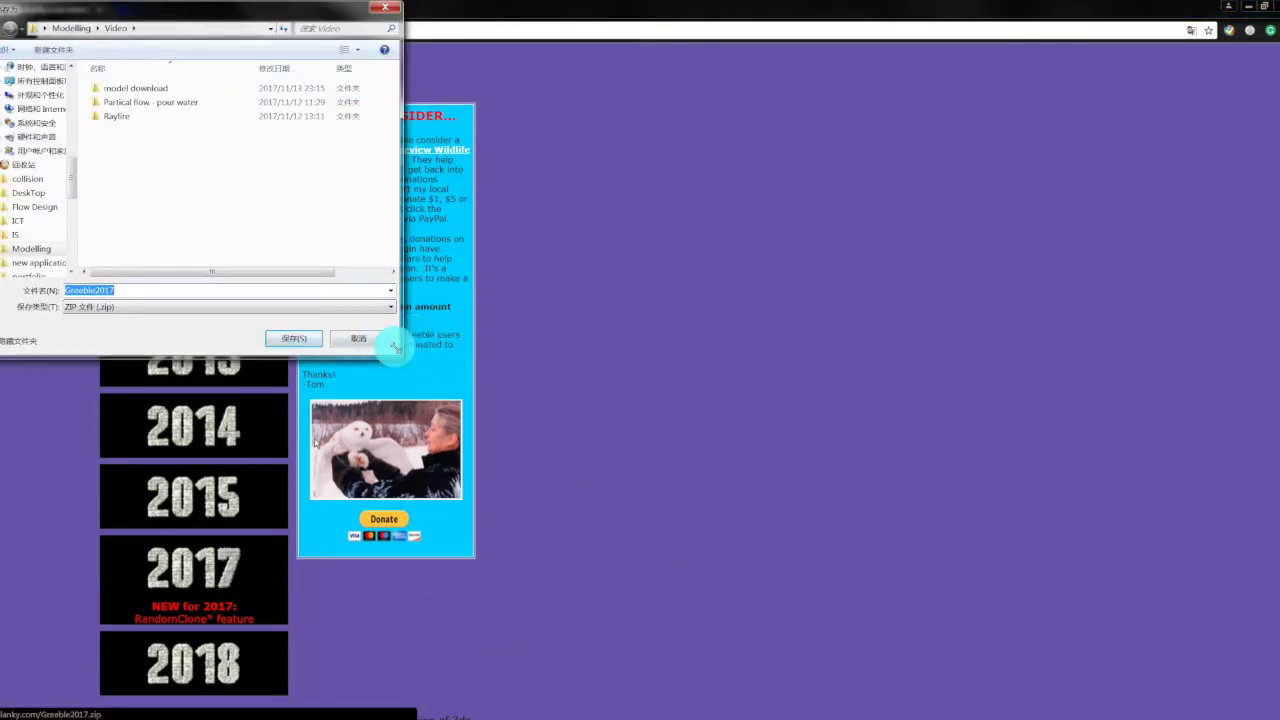
click(358, 338)
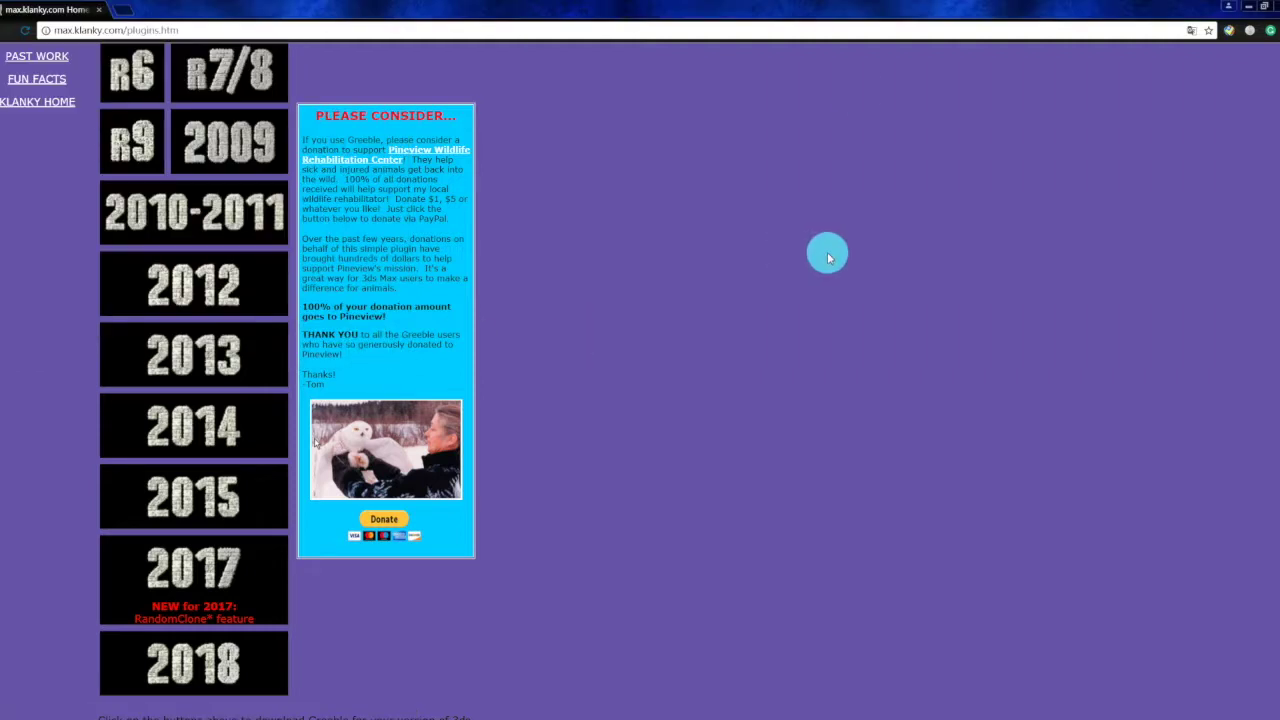
- Switch to 3ds Max and open the Plug-in Manager
click(805, 714)
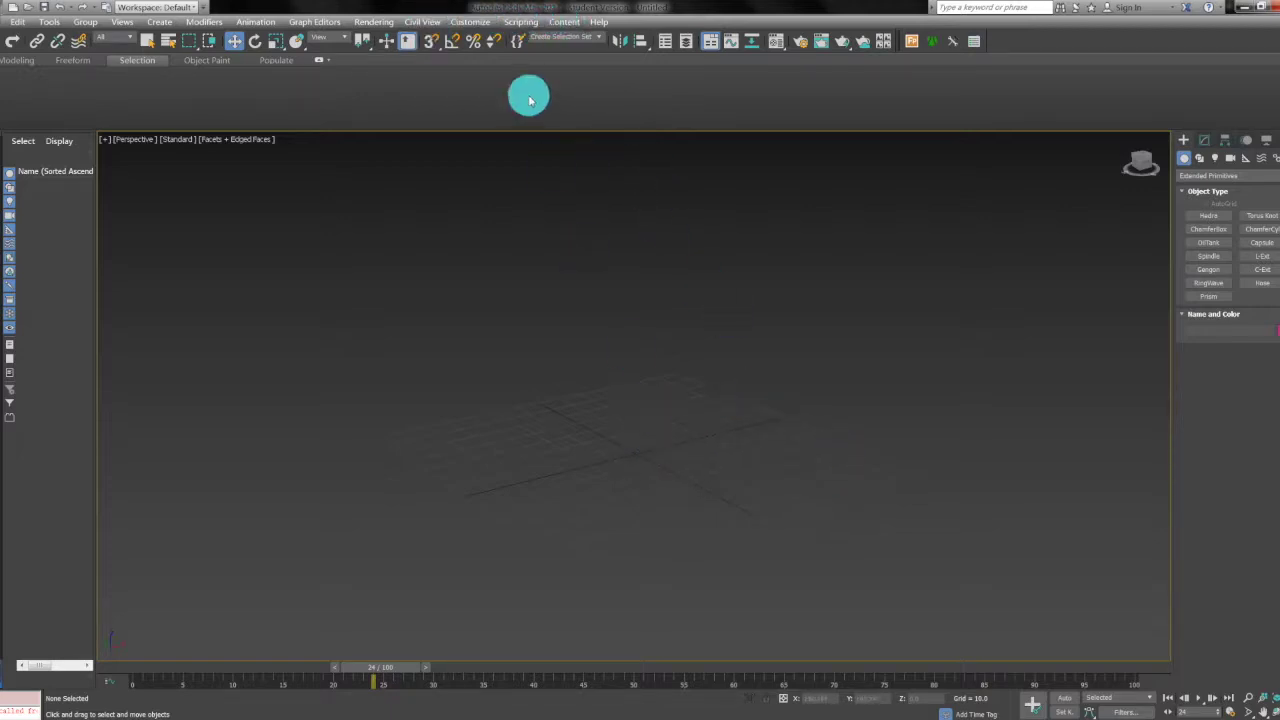
click(484, 22)
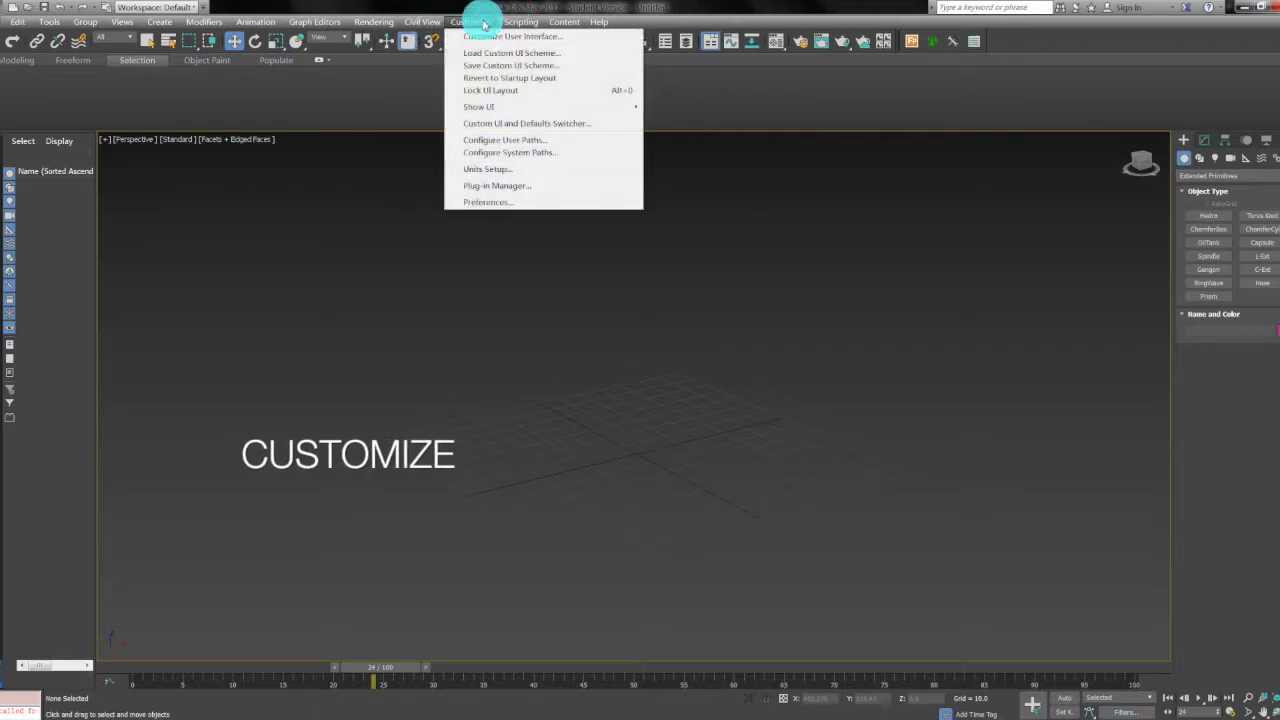
click(517, 188)
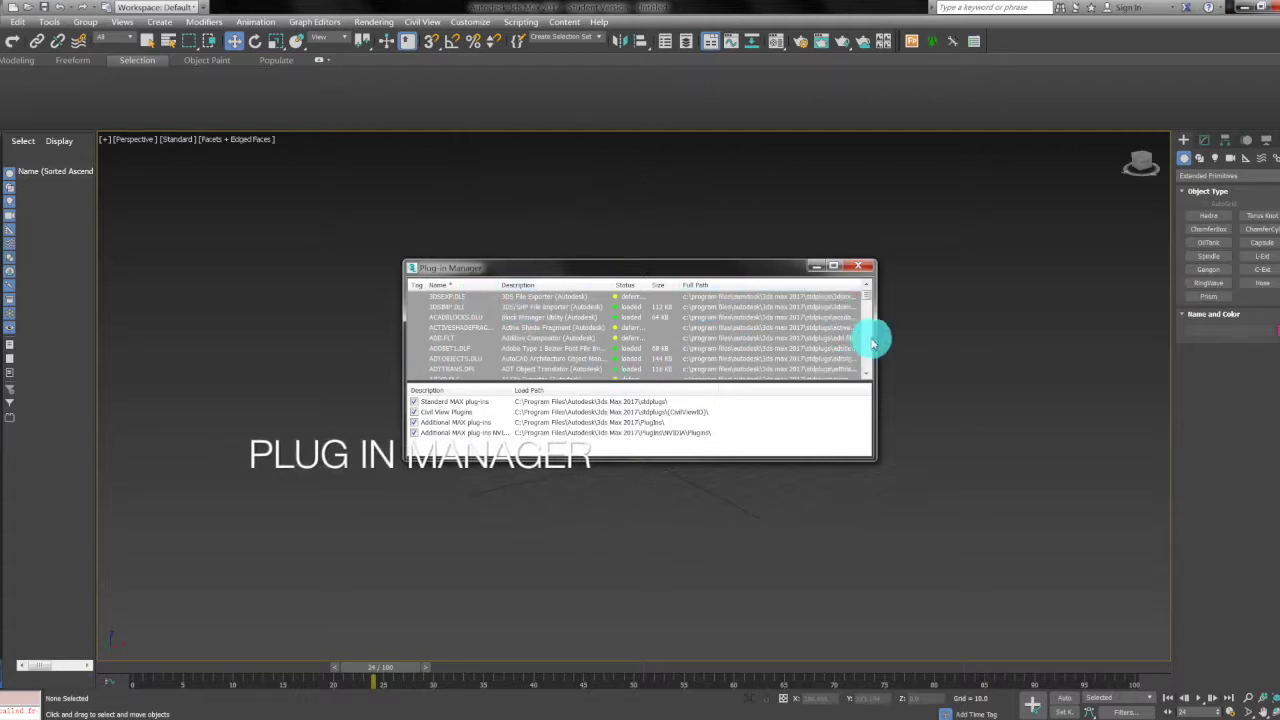
- Load the plug-in file Greeble2017.dlm from the Desktop as a new plug-in and close the Plug-in Manager
right_click(490, 318)
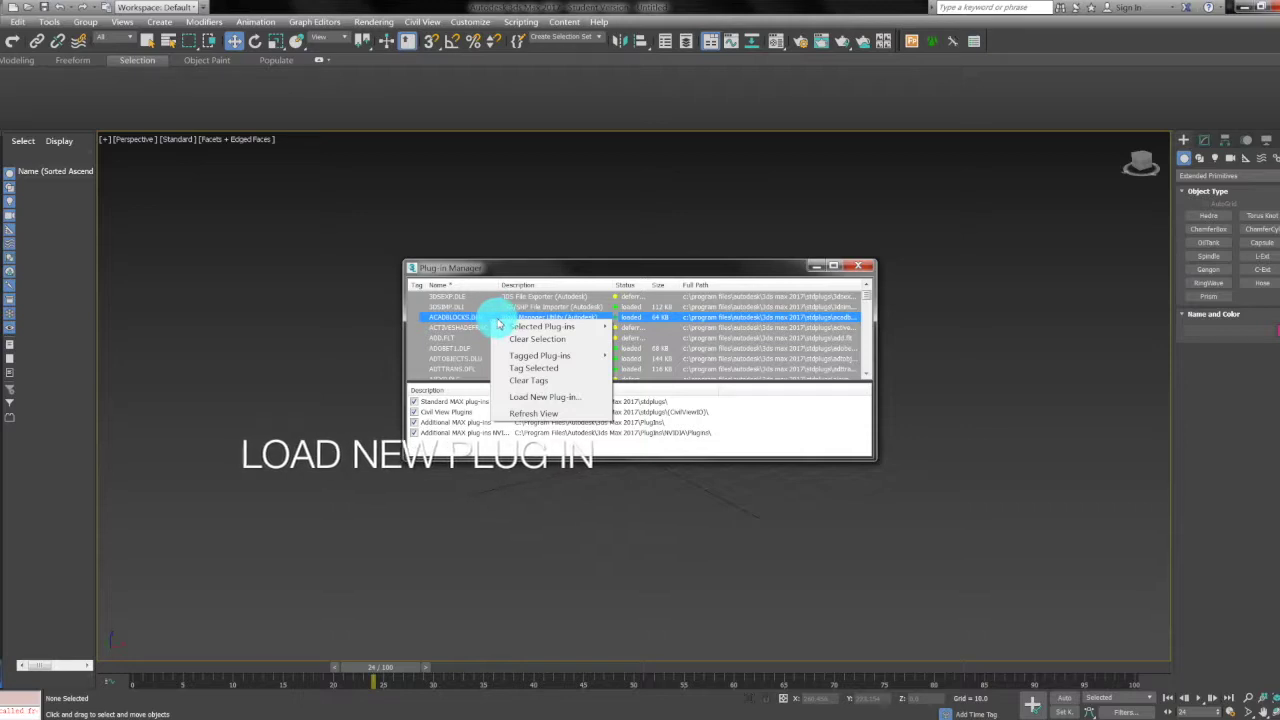
mouse_move(540, 330)
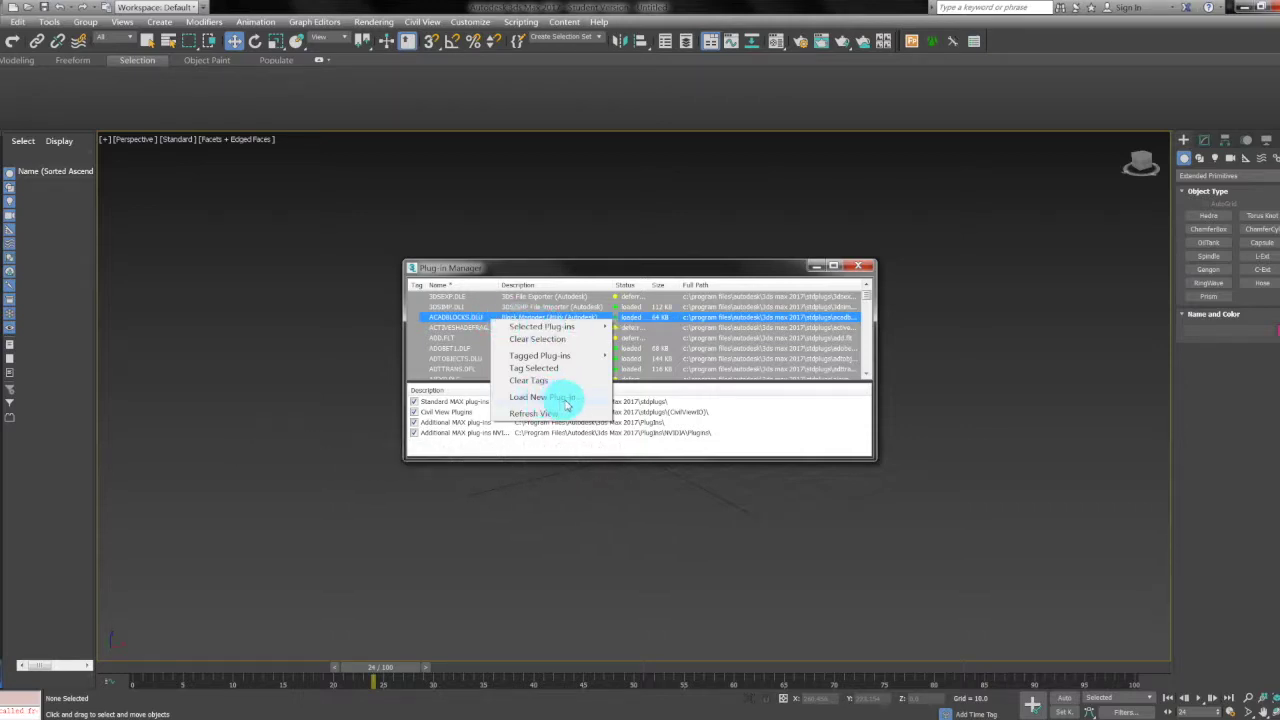
click(590, 403)
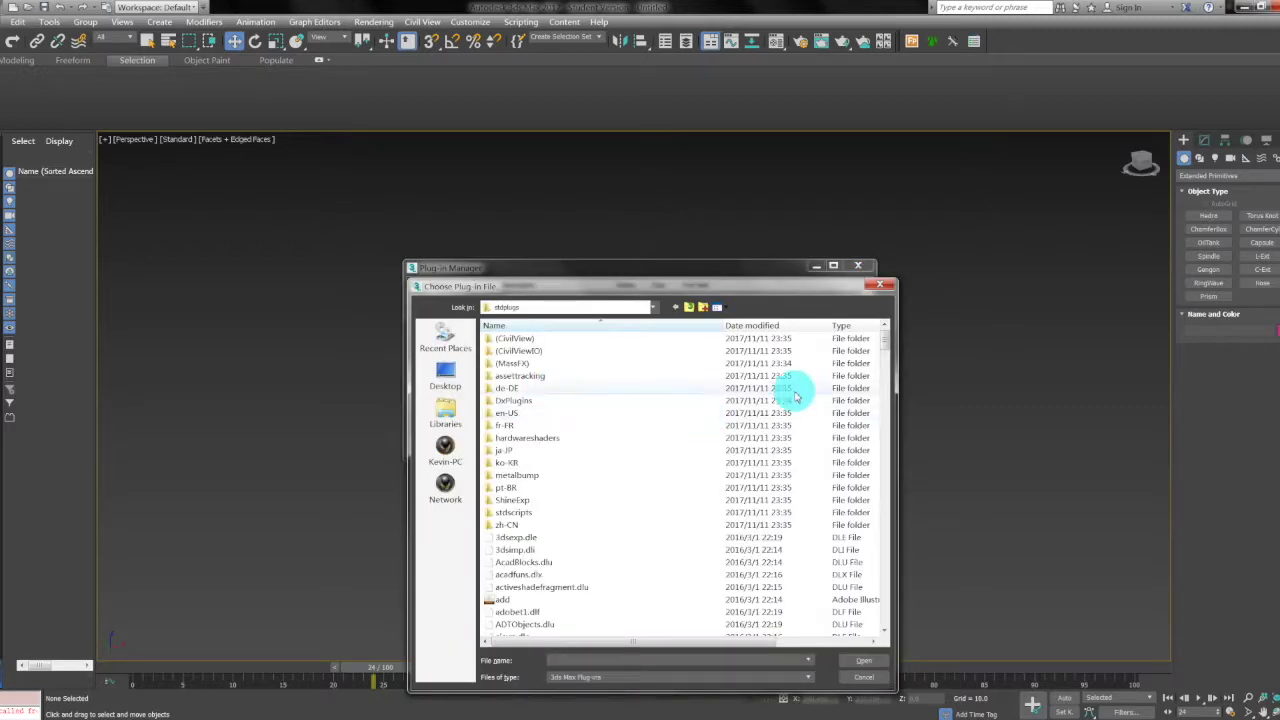
click(445, 378)
scroll(891, 380, down, 1)
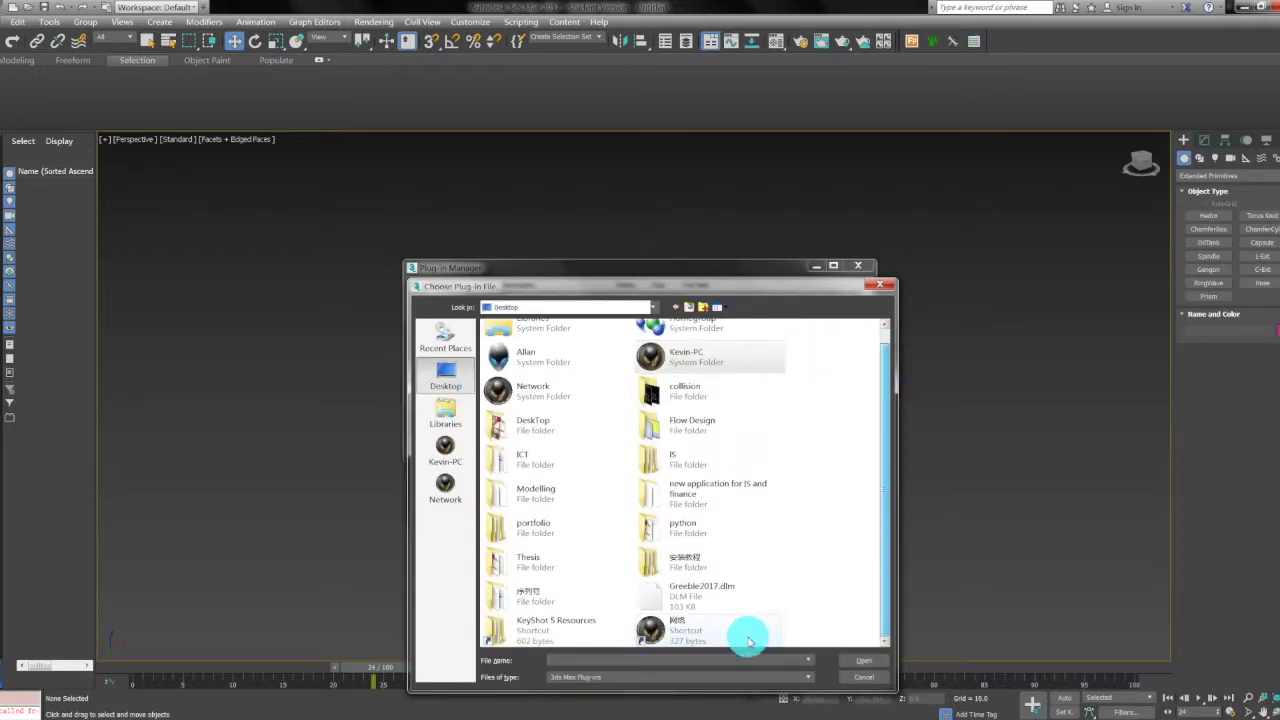
click(725, 594)
click(864, 660)
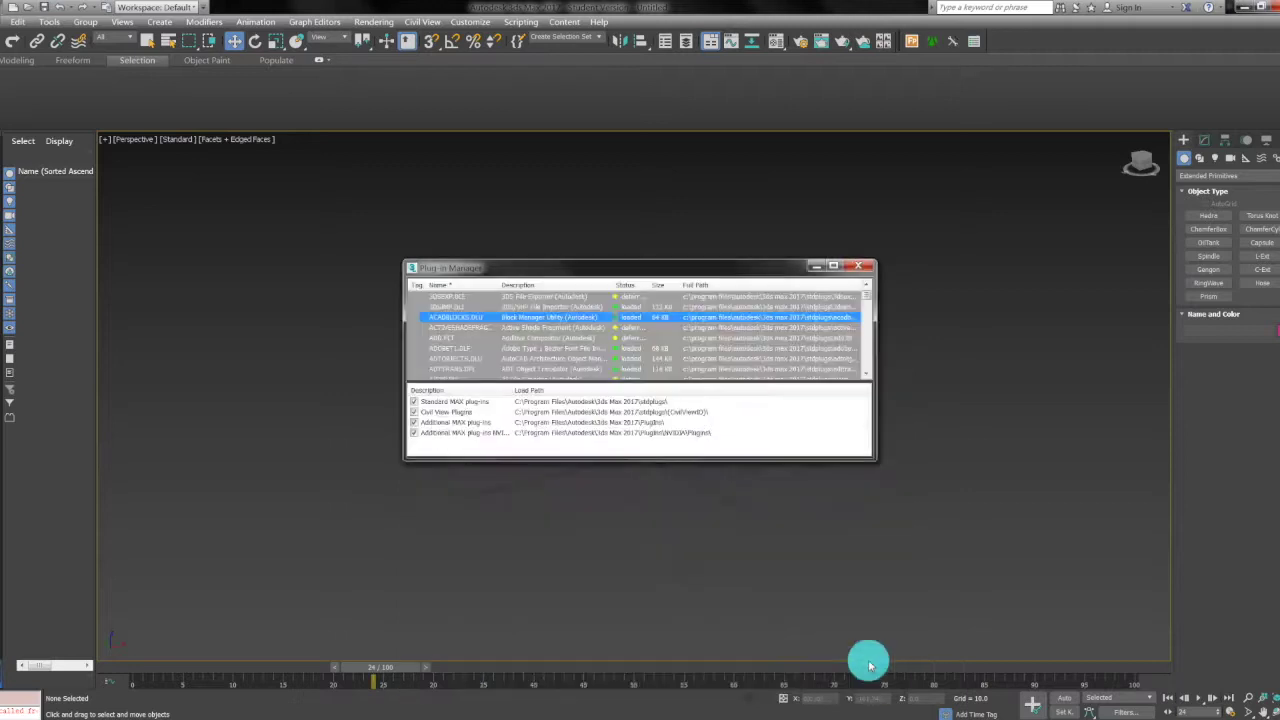
click(867, 267)
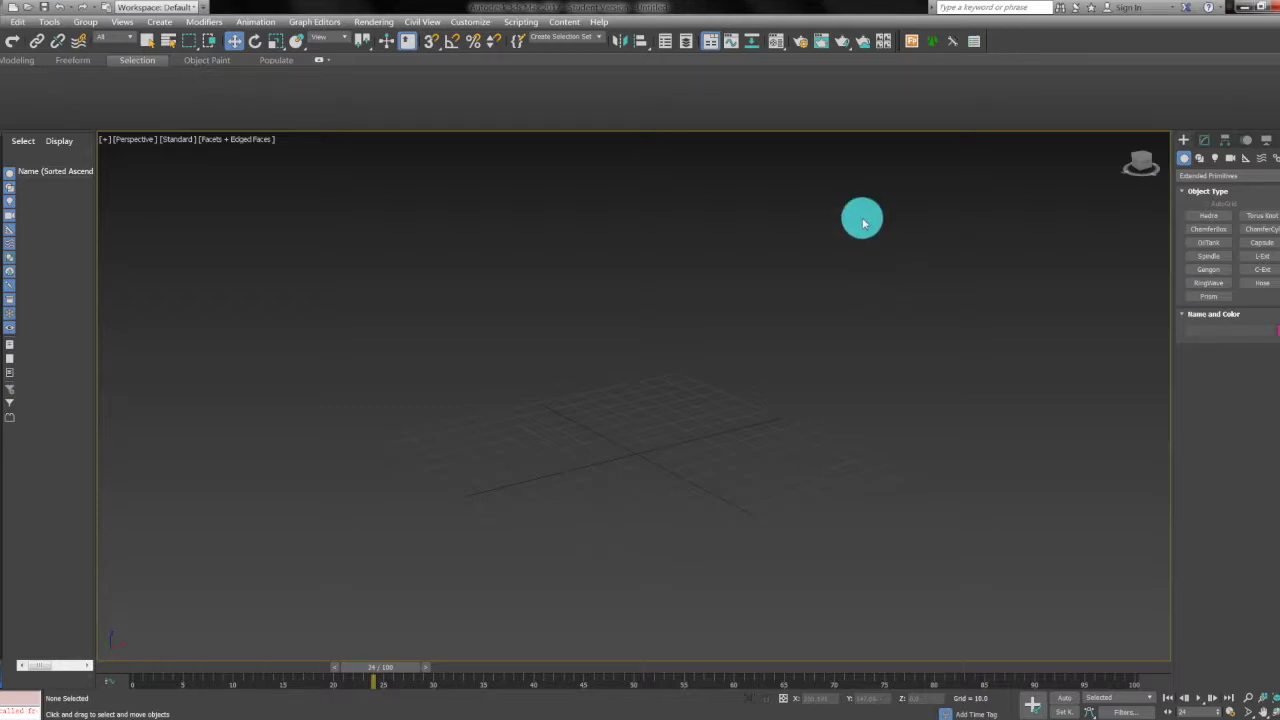
- Create a standard primitive plane on the grid, about 188 long and 259 wide
mouse_move(740, 463)
alt+middle_down()
mouse_move(700, 466)
mouse_move(759, 447)
alt+middle_up()
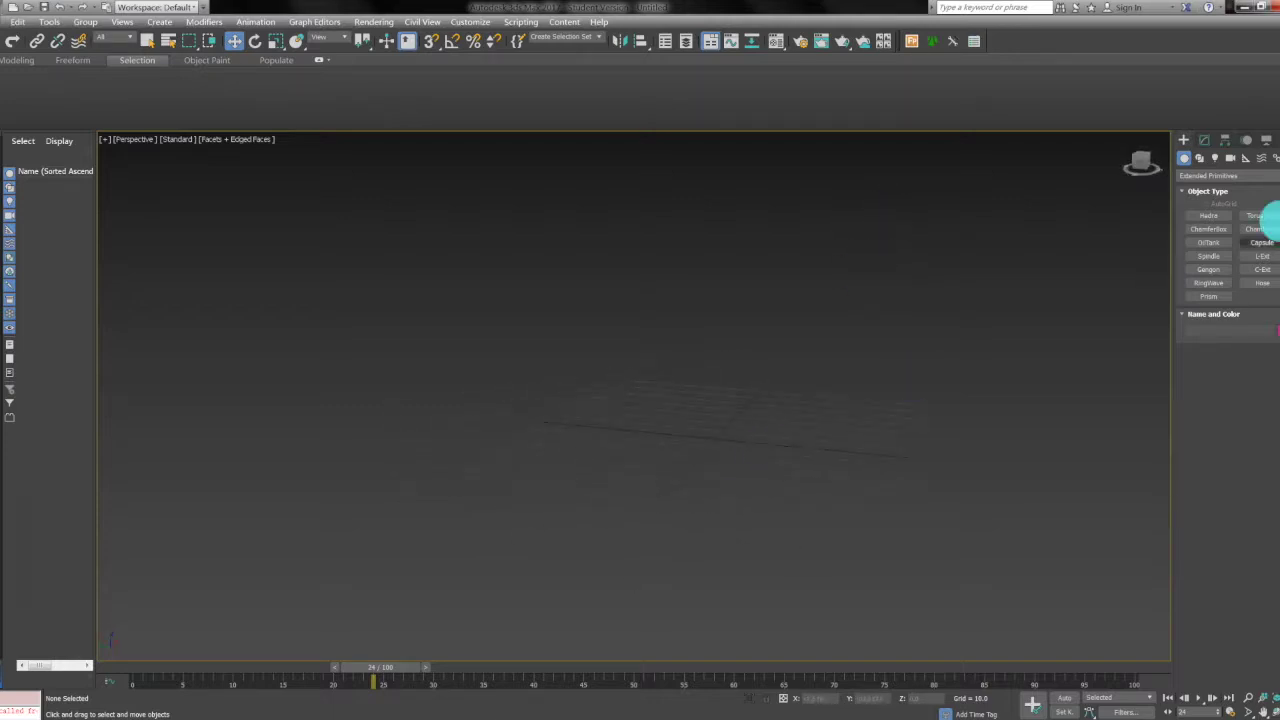
click(1200, 183)
click(1205, 188)
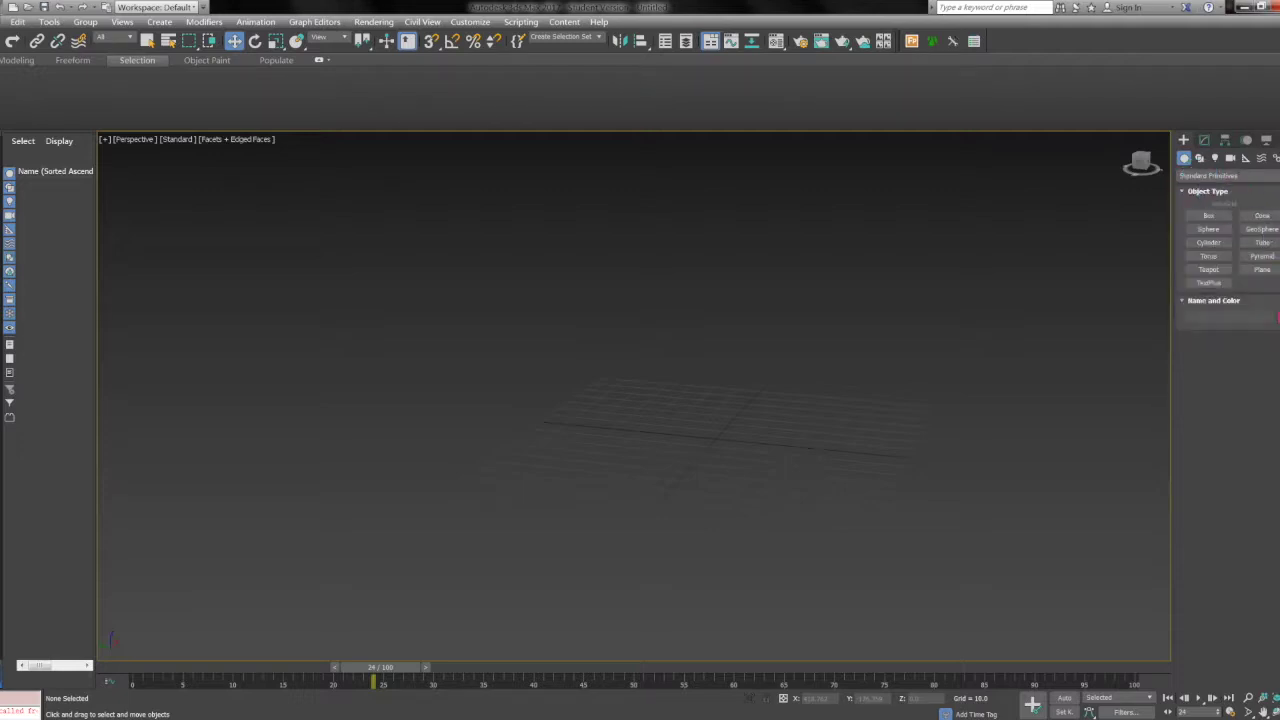
click(1262, 272)
drag(592, 332, 910, 574)
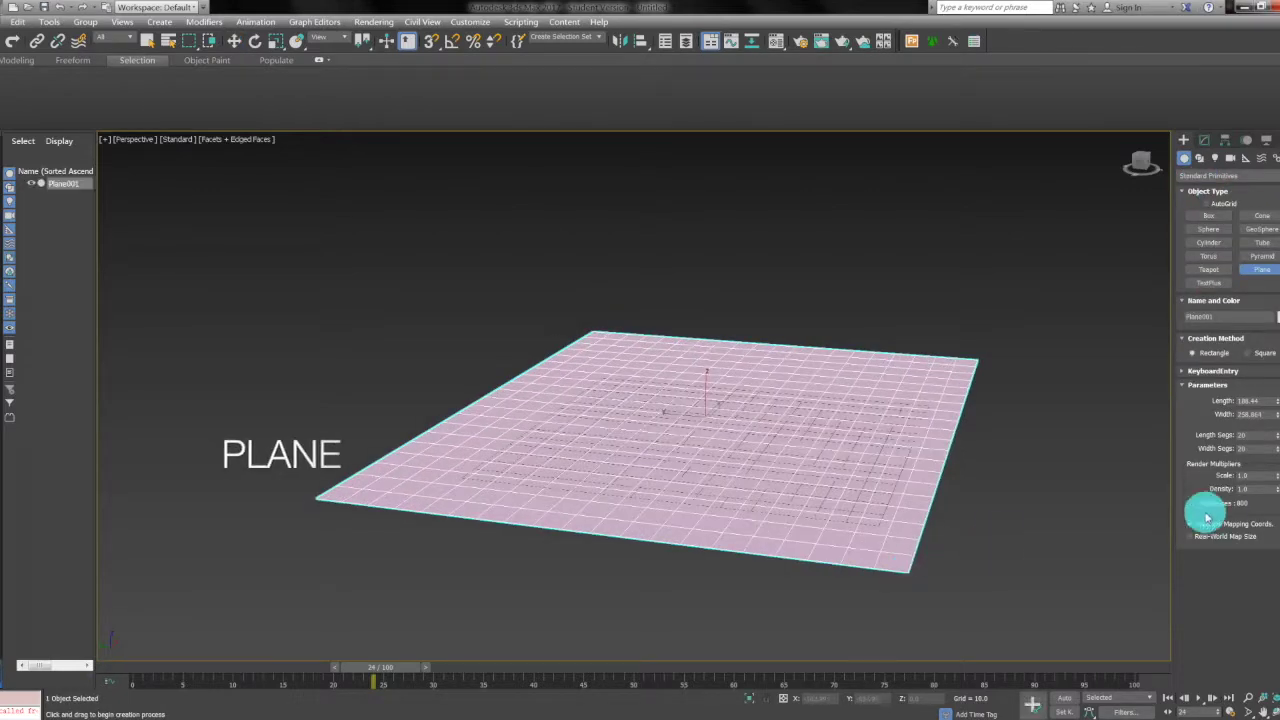
- Set the plane's length segments and width segments to 10 each
click(1258, 435)
text(10)
click(1259, 449)
click(1218, 478)
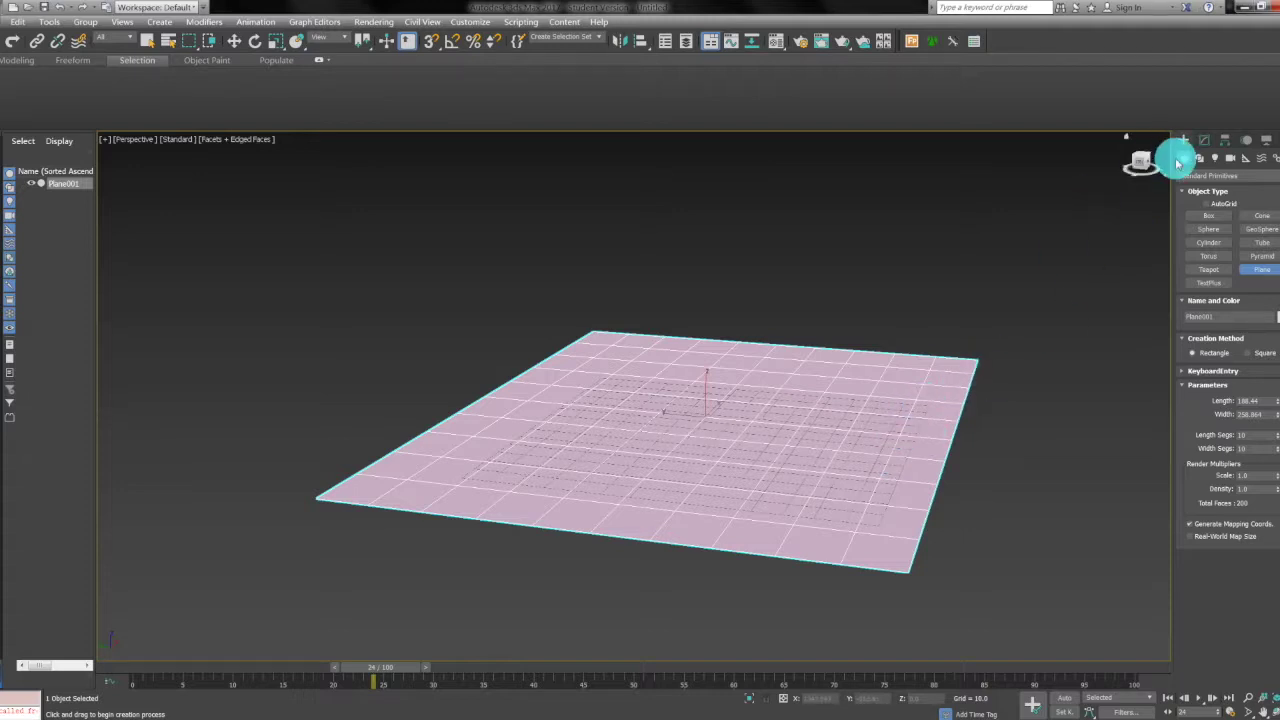
- Apply the Greeble modifier to the plane
click(1206, 142)
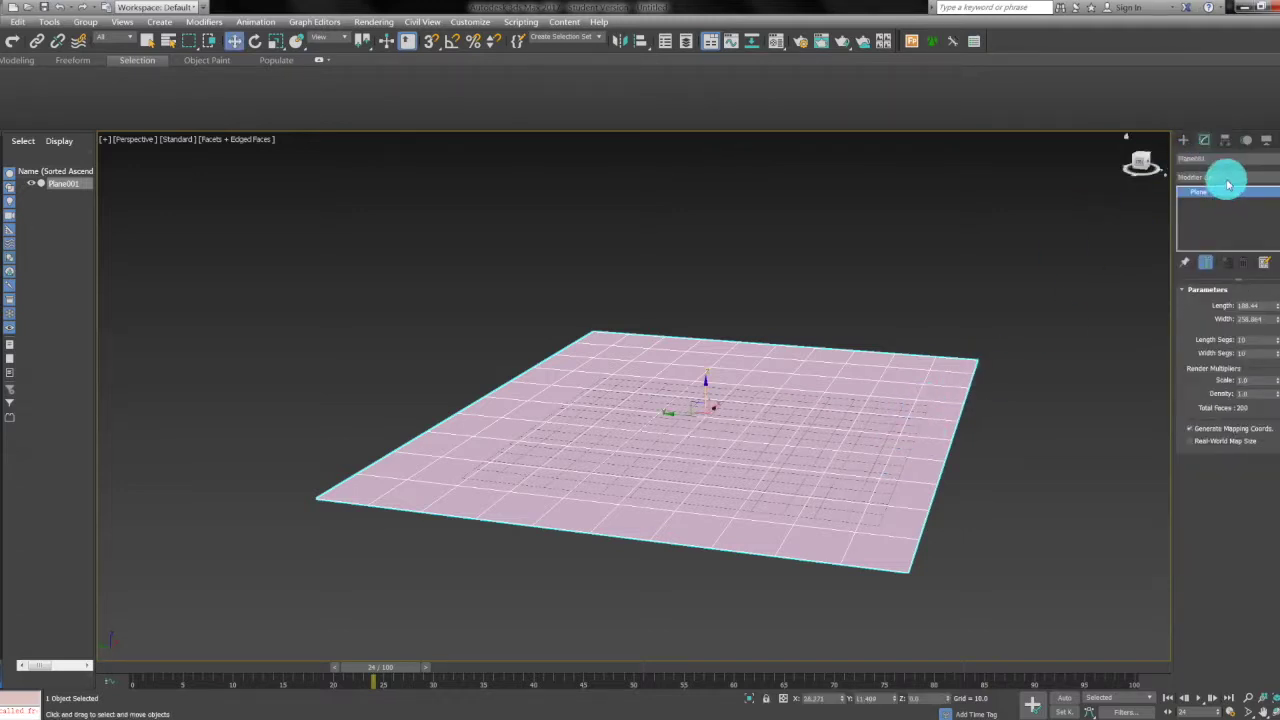
click(1228, 182)
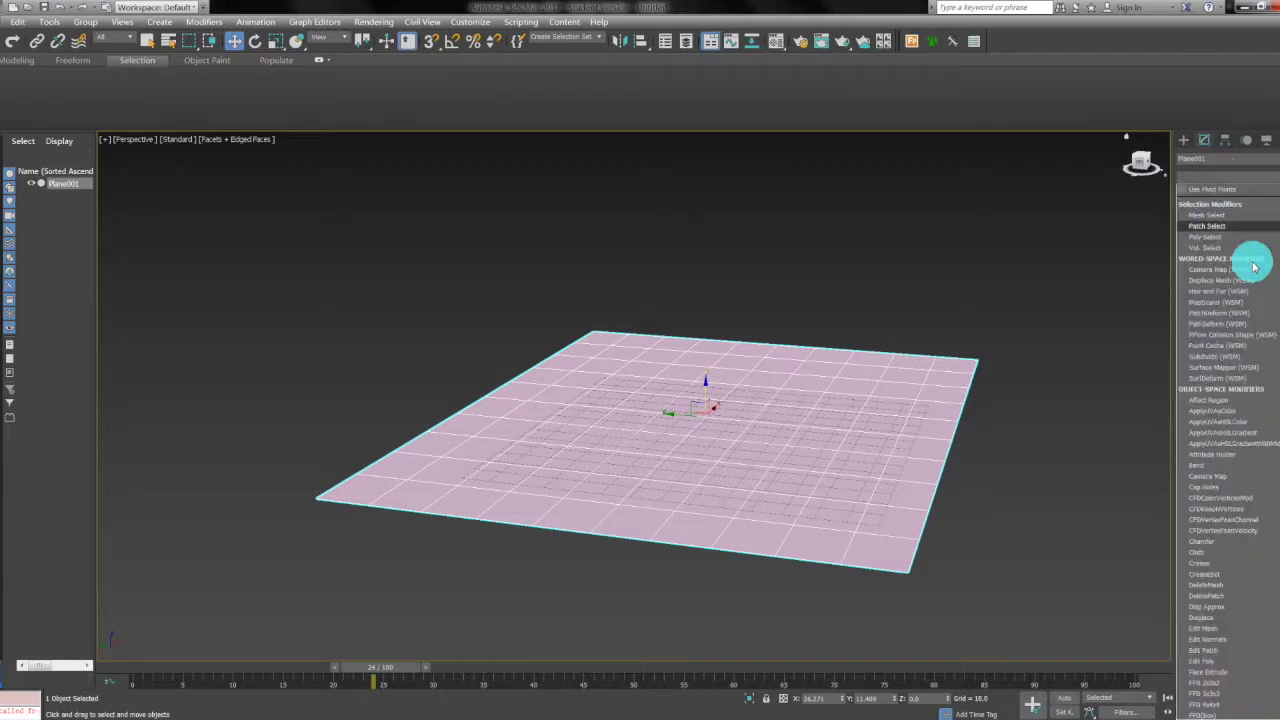
scroll(1255, 205, down, 10)
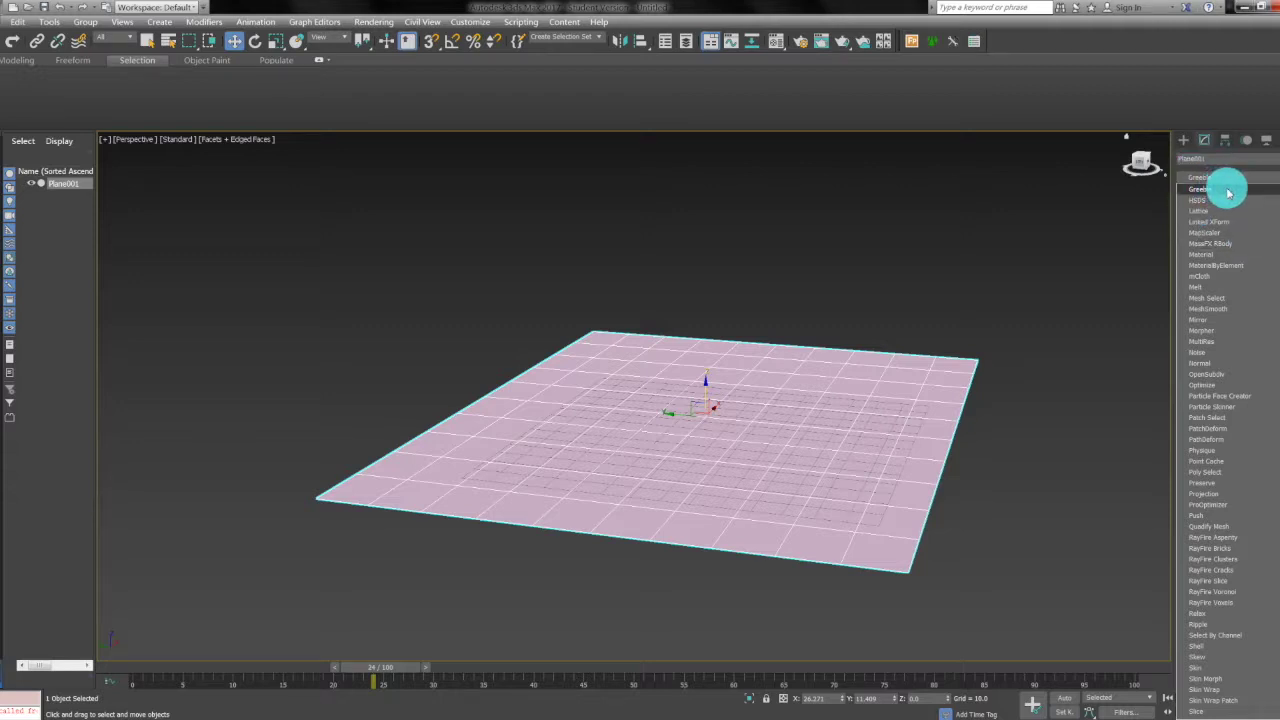
click(1228, 190)
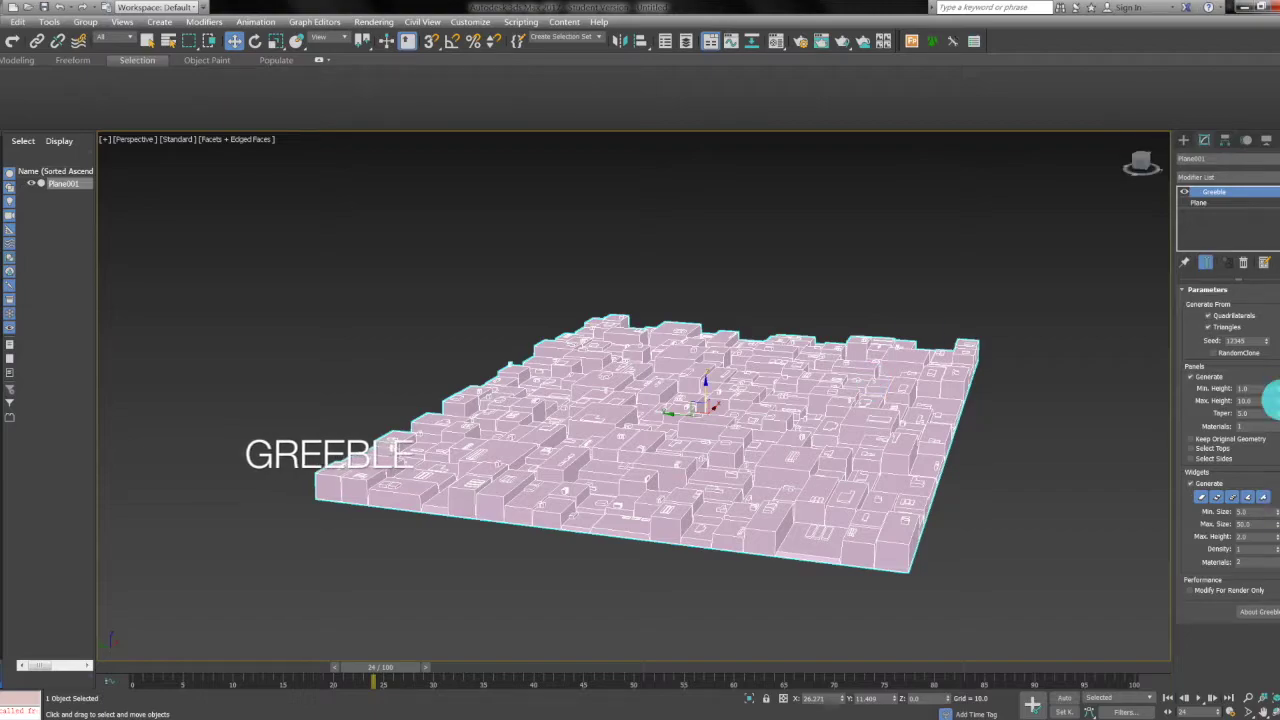
- Raise the Greeble panels' minimum height to 2.7 and maximum height to about 41 to form tall city blocks
alt+middle_drag(849, 411, 915, 412)
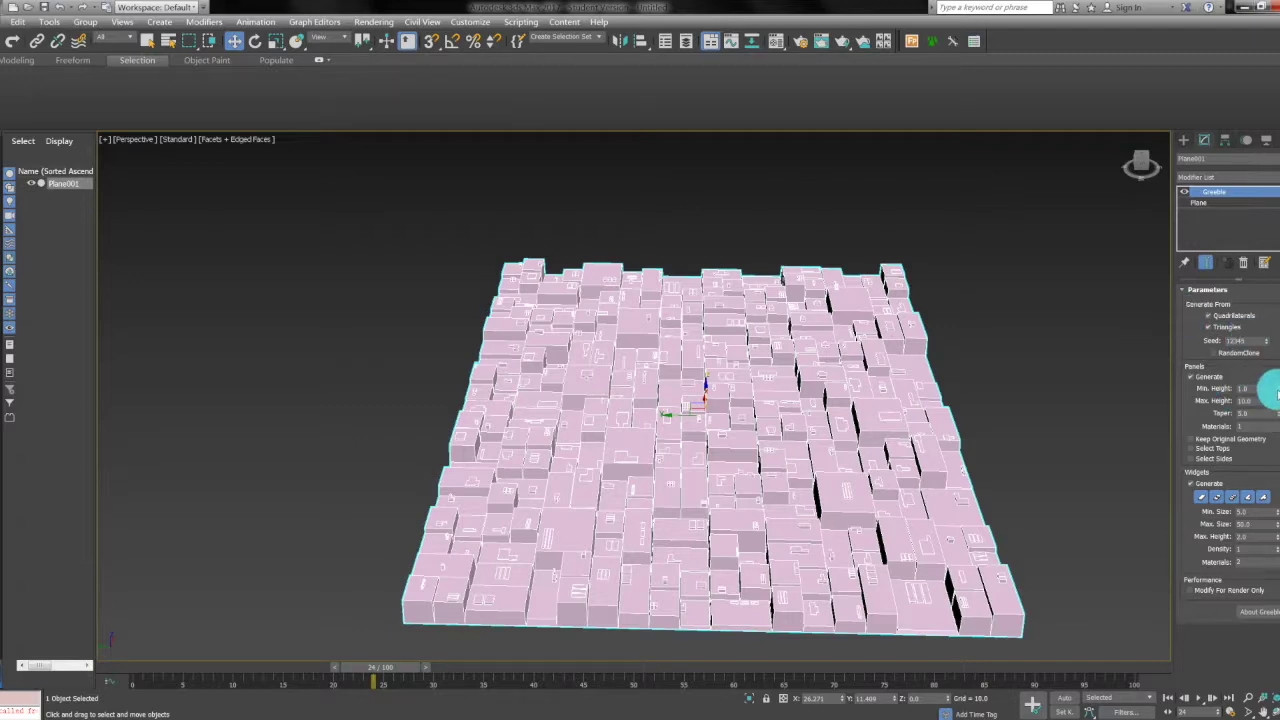
drag(1270, 390, 5, 378)
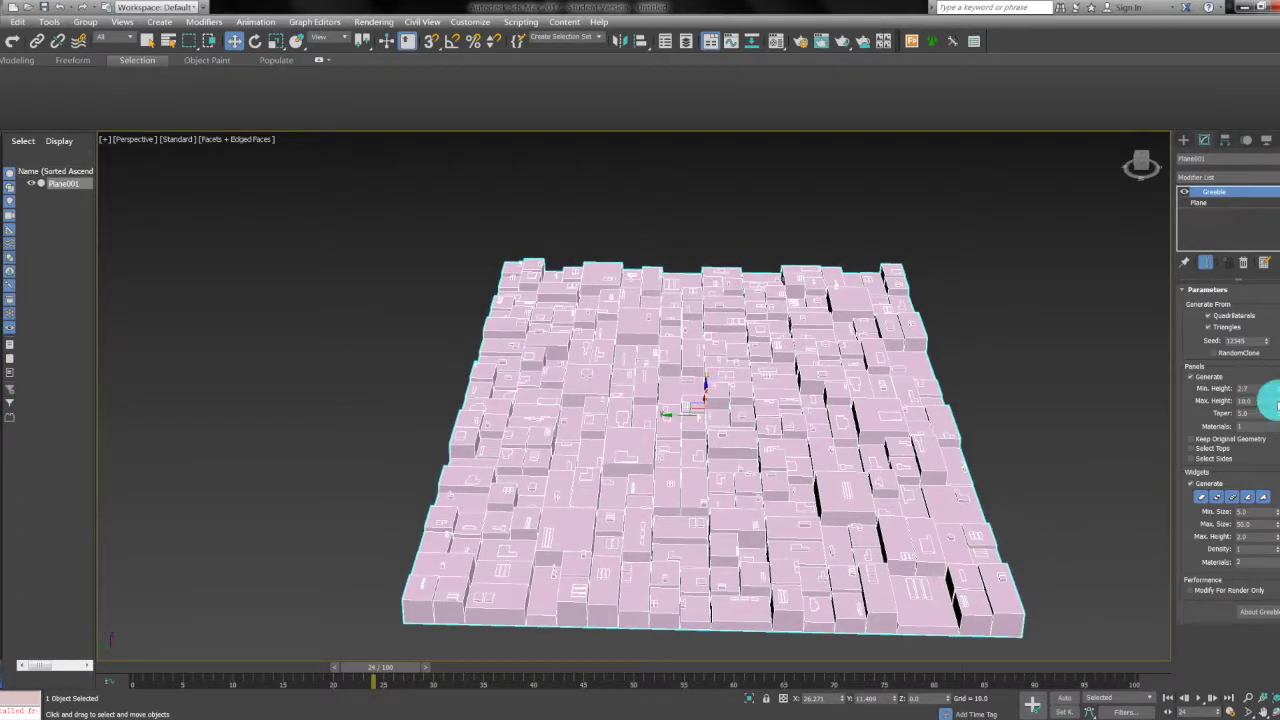
drag(1270, 400, 52, 405)
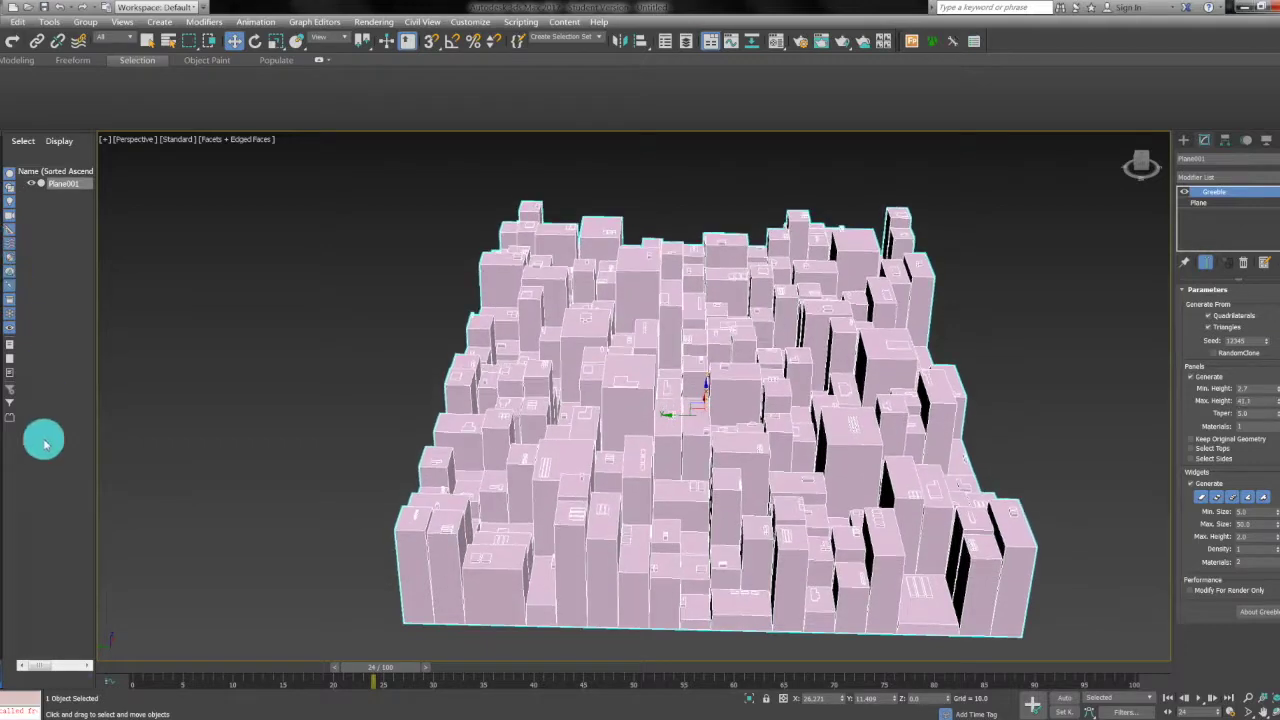
- Set the Greeble widgets' minimum size to 10.4, maximum size to about 49, maximum height to 6.7 and density to 9
click(1268, 533)
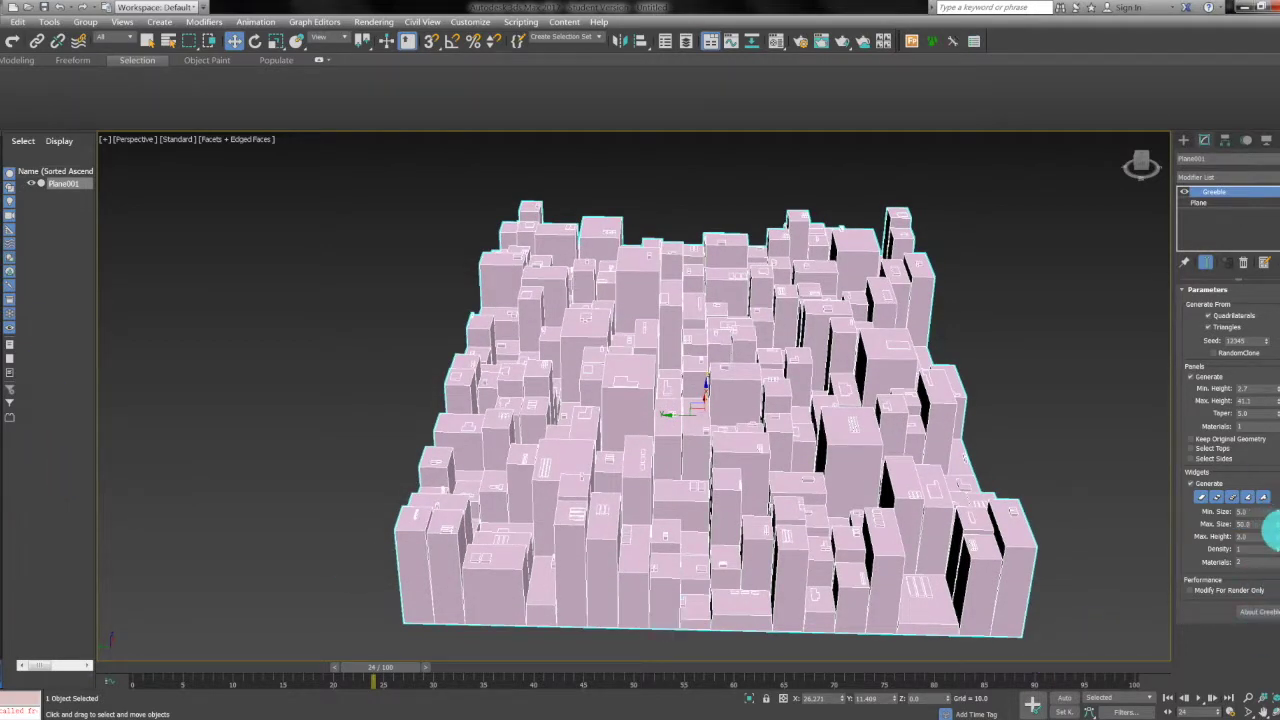
click(395, 495)
scroll(543, 477, up, 10)
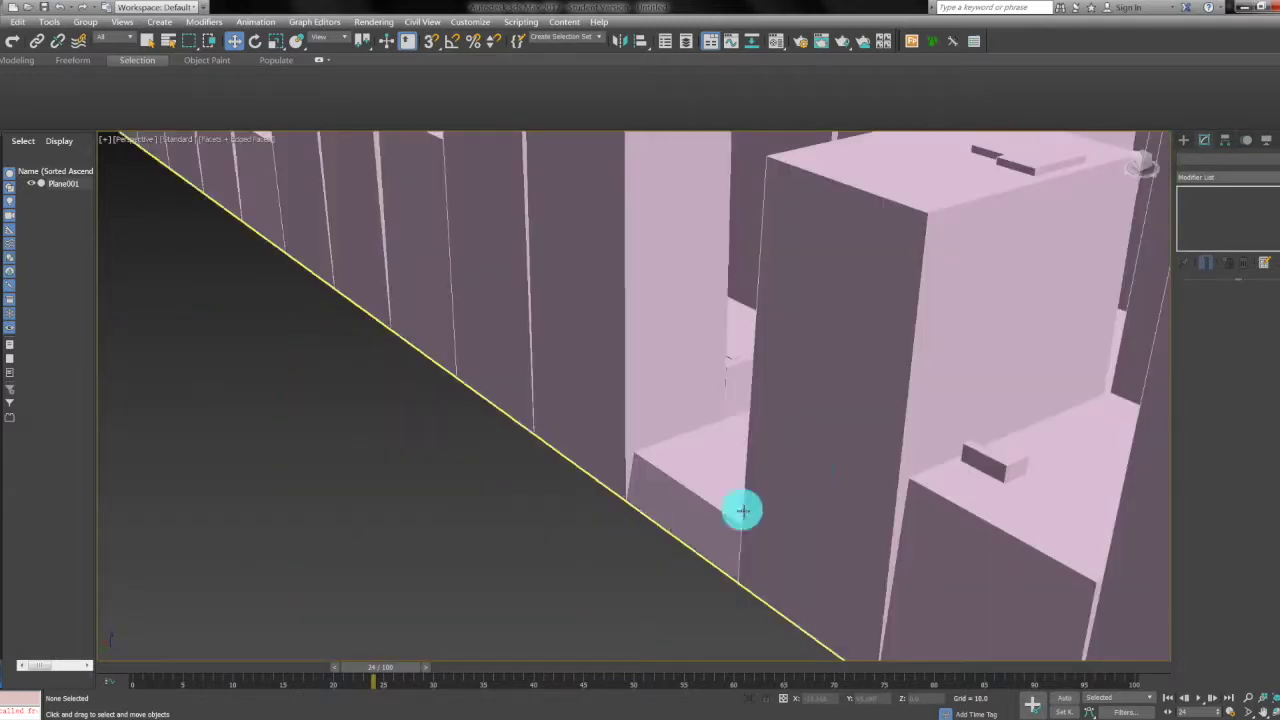
scroll(743, 511, down, 12)
scroll(700, 440, up, 4)
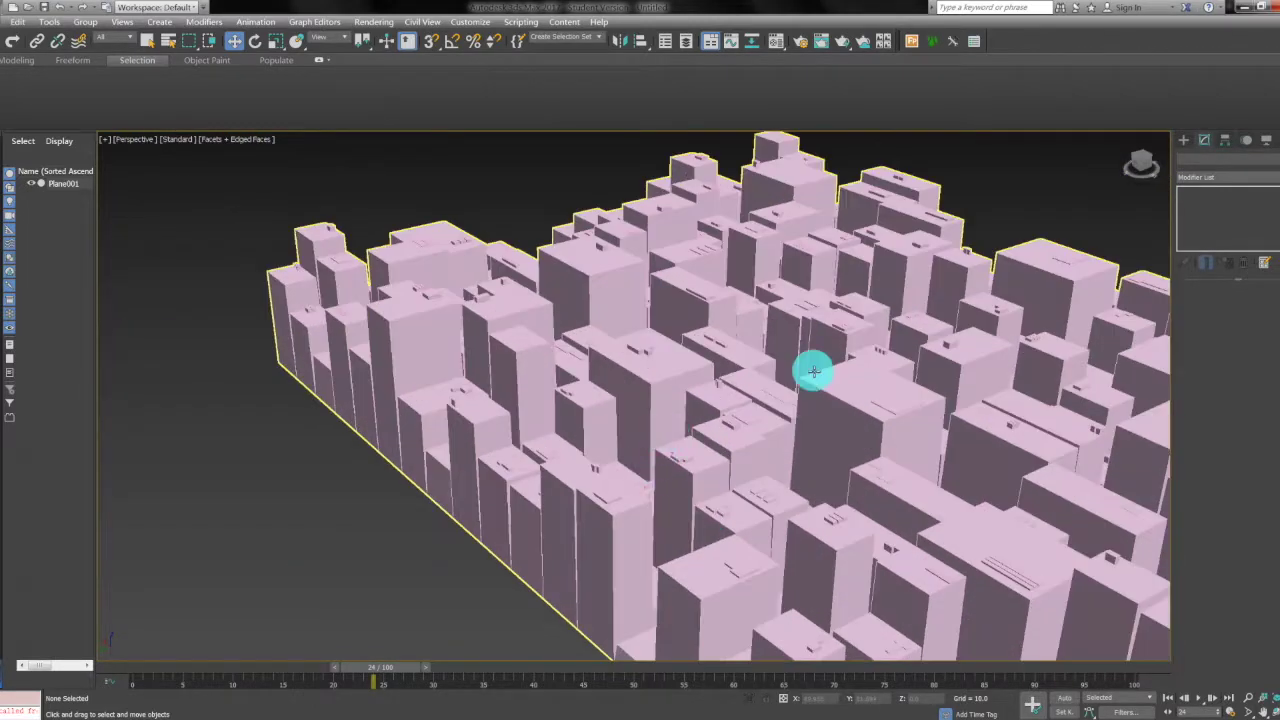
click(1066, 318)
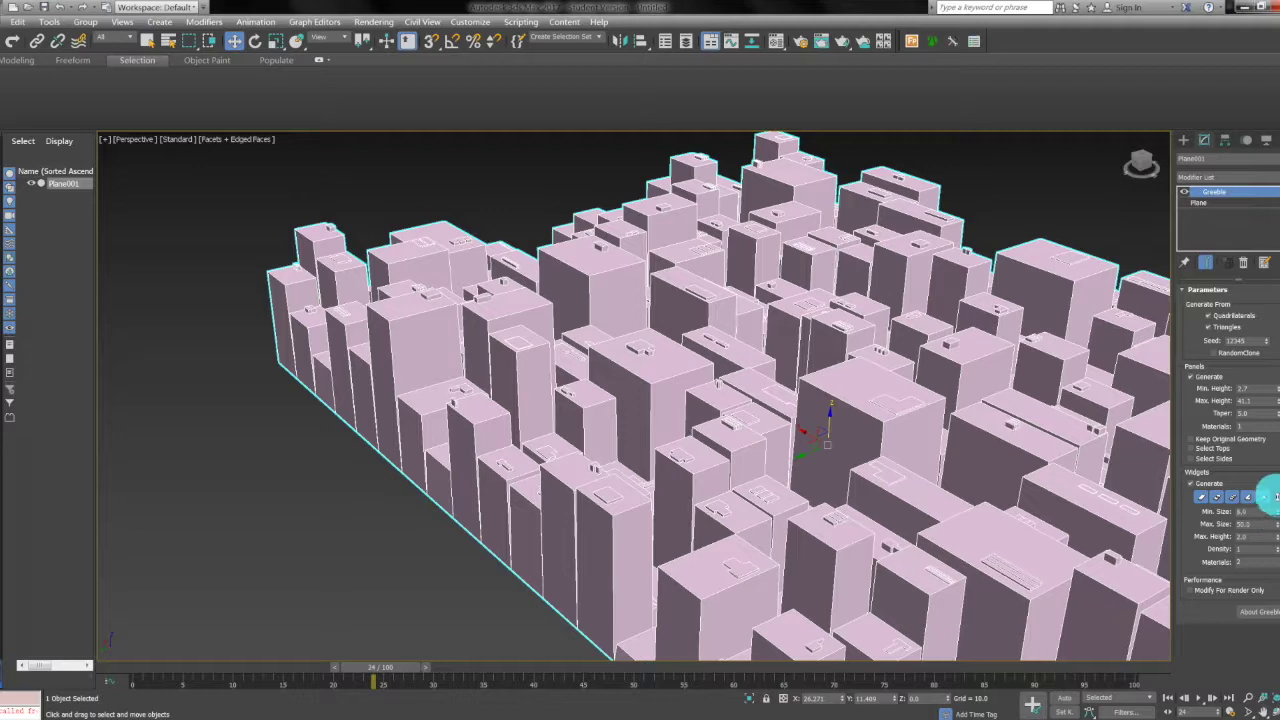
mouse_move(1274, 524)
mouse_down()
mouse_move(1274, 497)
mouse_move(1262, 523)
mouse_move(1276, 548)
mouse_up()
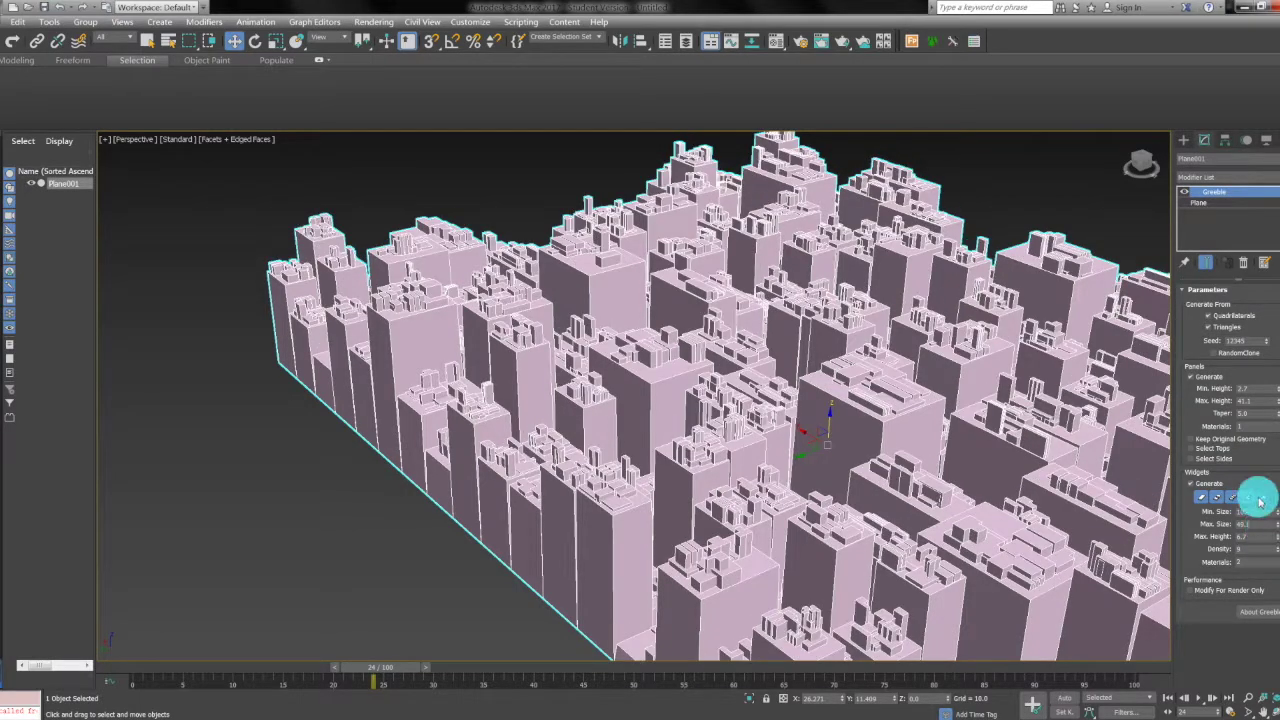
- Turn off all five Greeble widget shapes so the building tops are plain
click(1262, 503)
click(1247, 497)
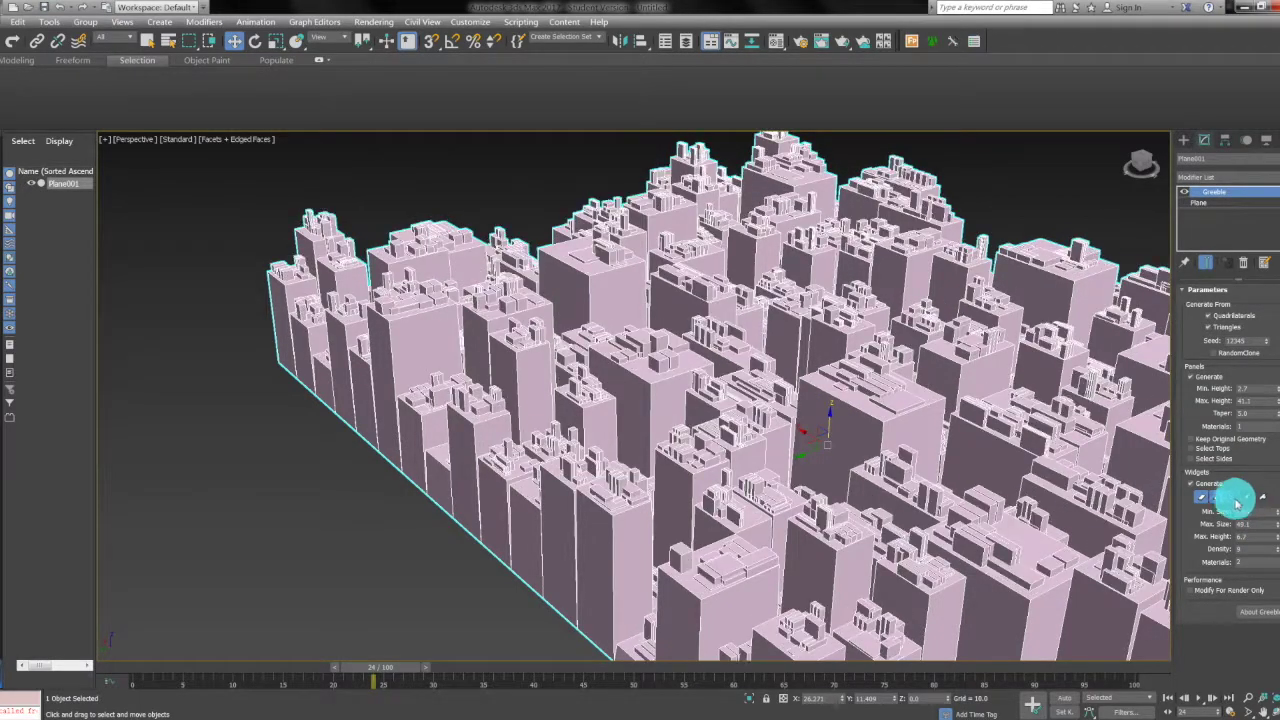
click(1231, 497)
click(1216, 497)
click(1201, 497)
- Deselect the finished city plane to leave an empty area beside it for new objects
alt+middle_drag(999, 322, 915, 370)
click(915, 370)
click(809, 429)
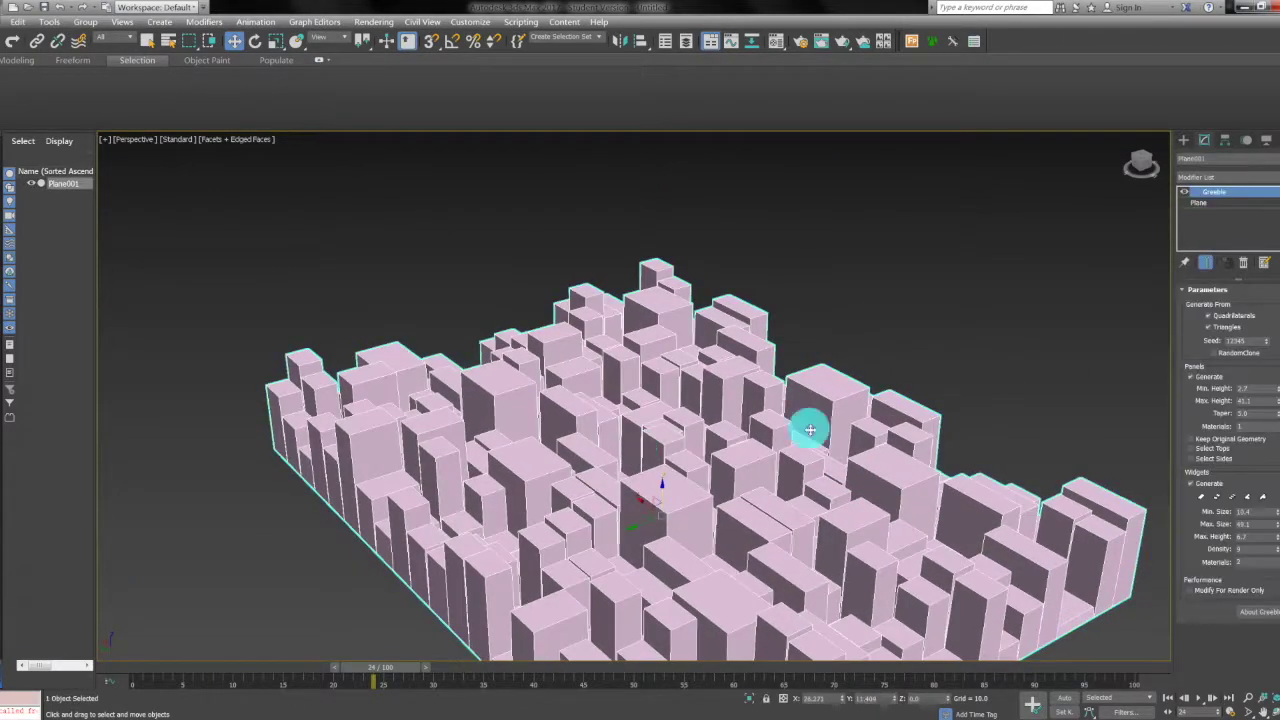
scroll(763, 437, down, 5)
alt+middle_drag(763, 437, 745, 367)
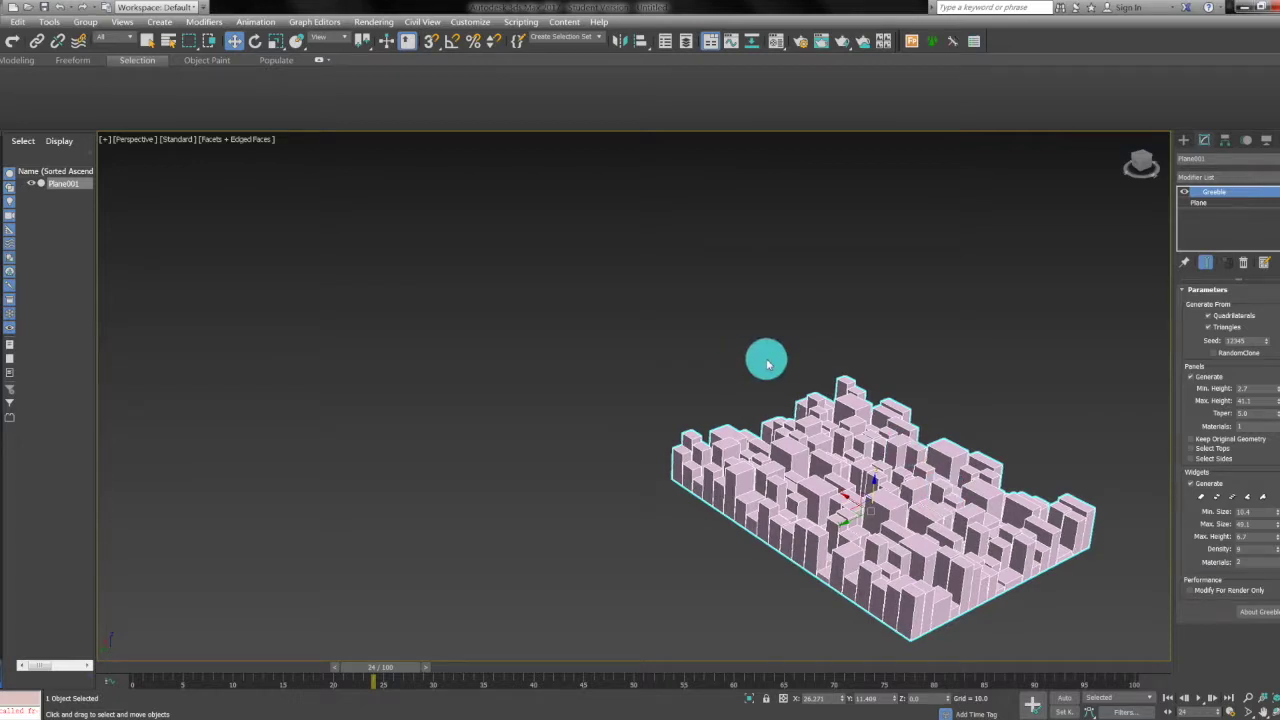
middle_drag(820, 357, 860, 434)
click(831, 421)
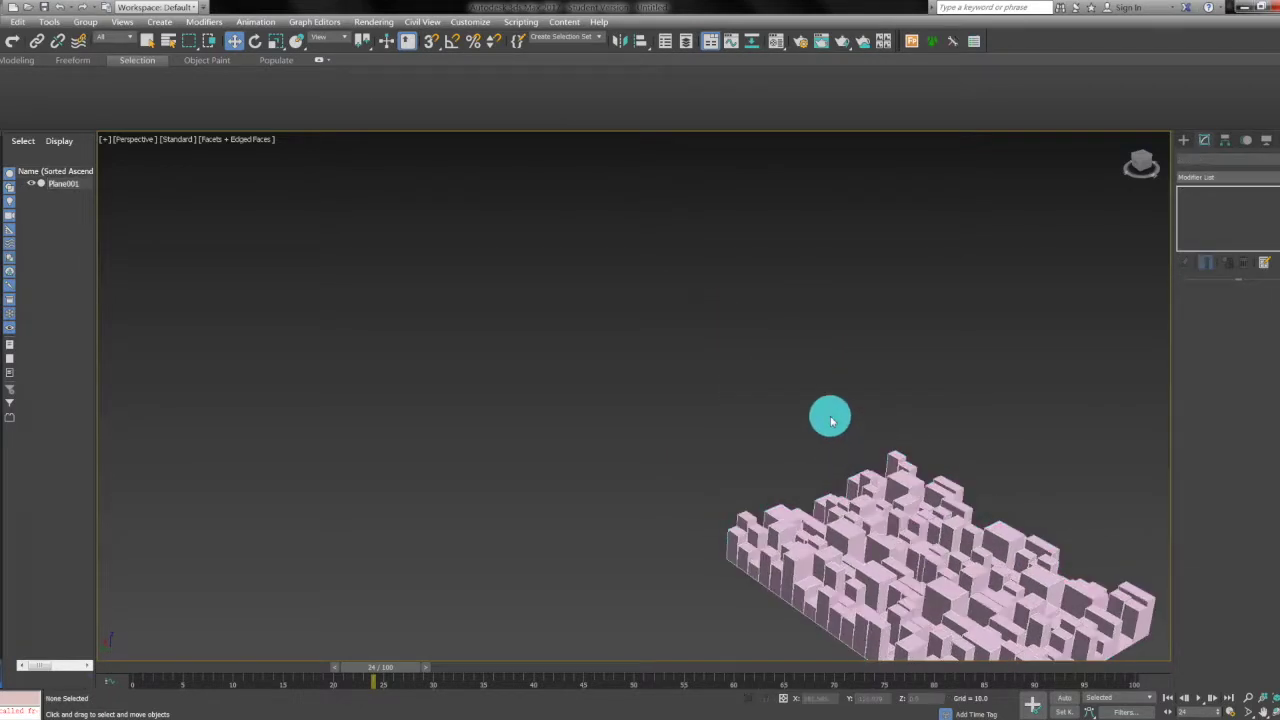
- Set the geometry creation category to Extended Primitives with nothing selected in the scene
click(1183, 142)
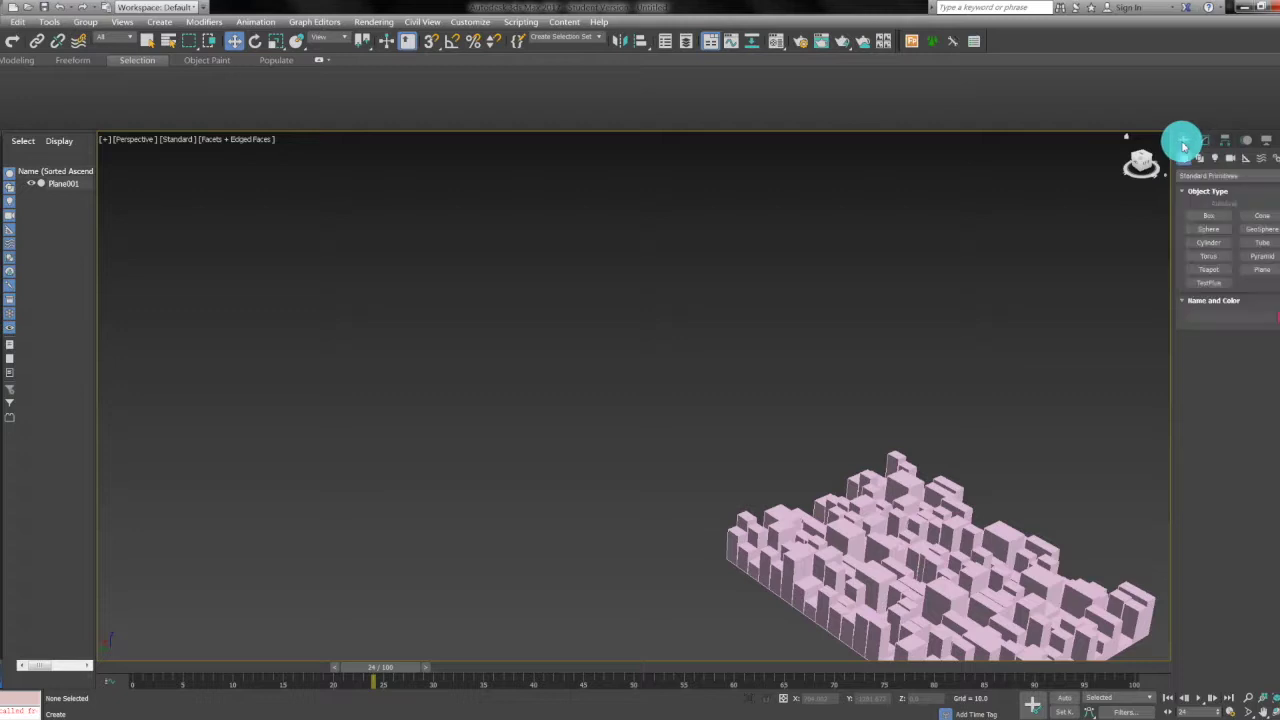
click(1236, 180)
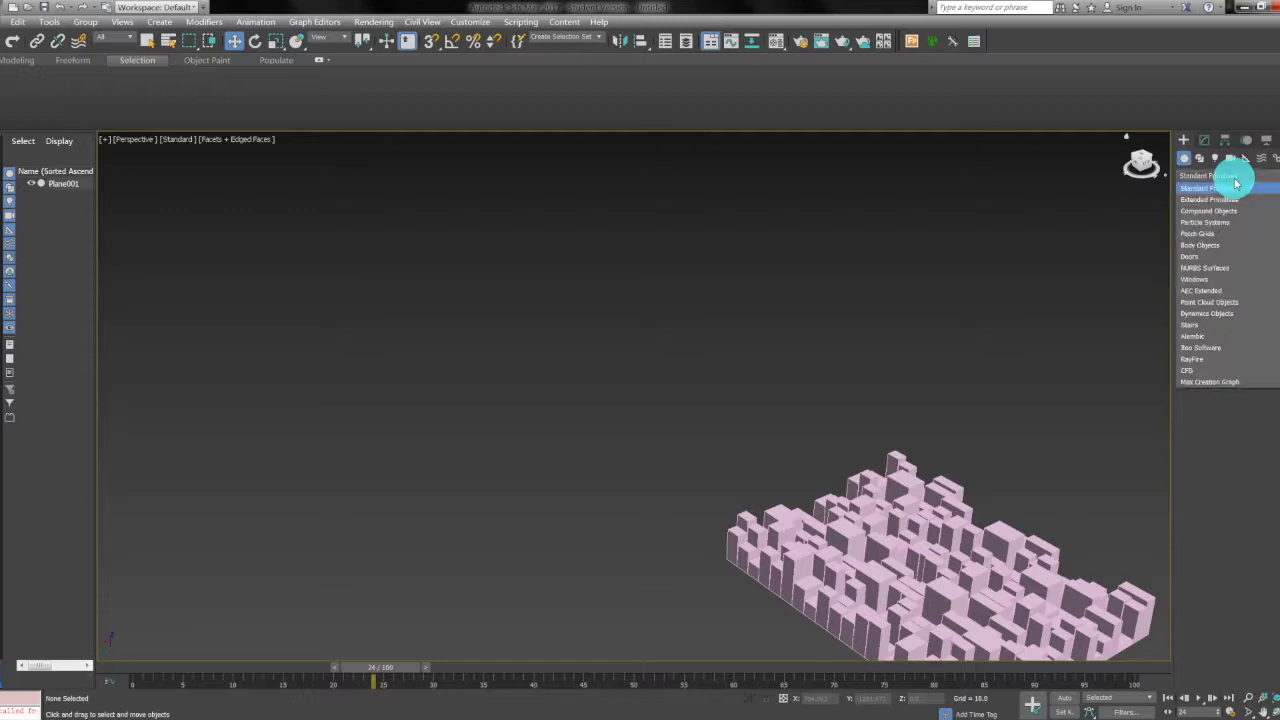
click(1236, 185)
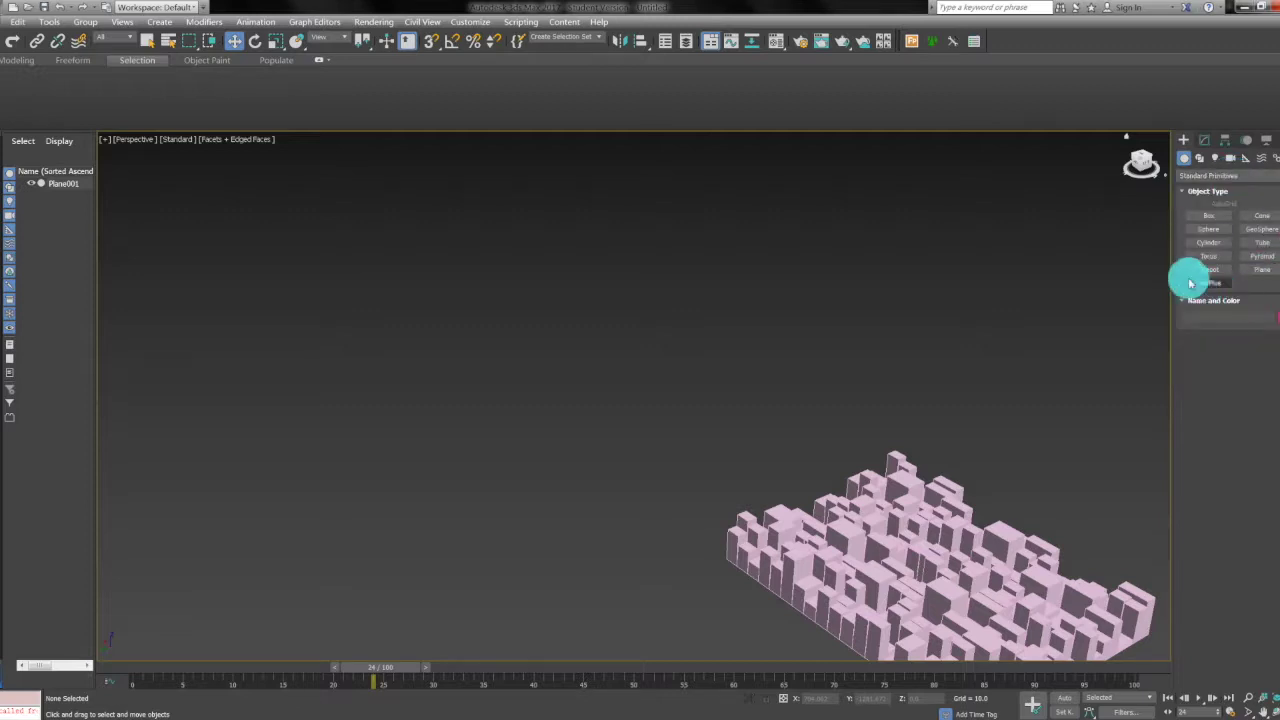
click(1210, 178)
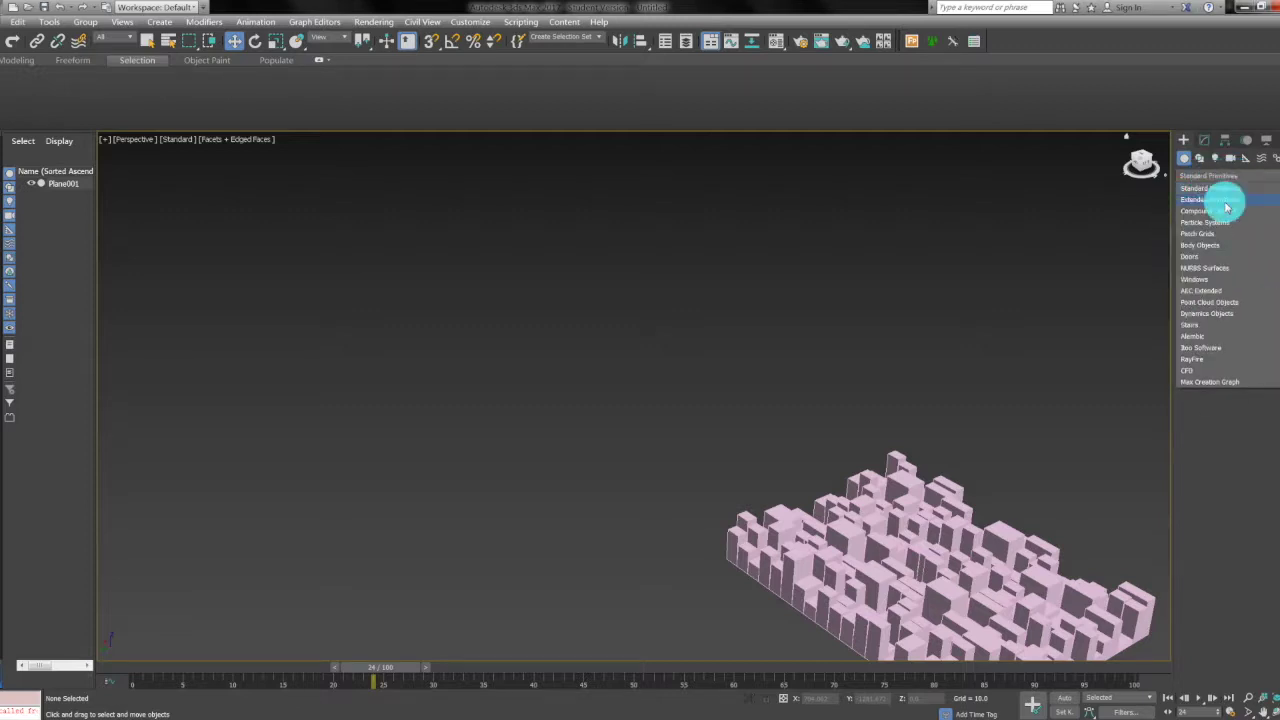
click(1226, 203)
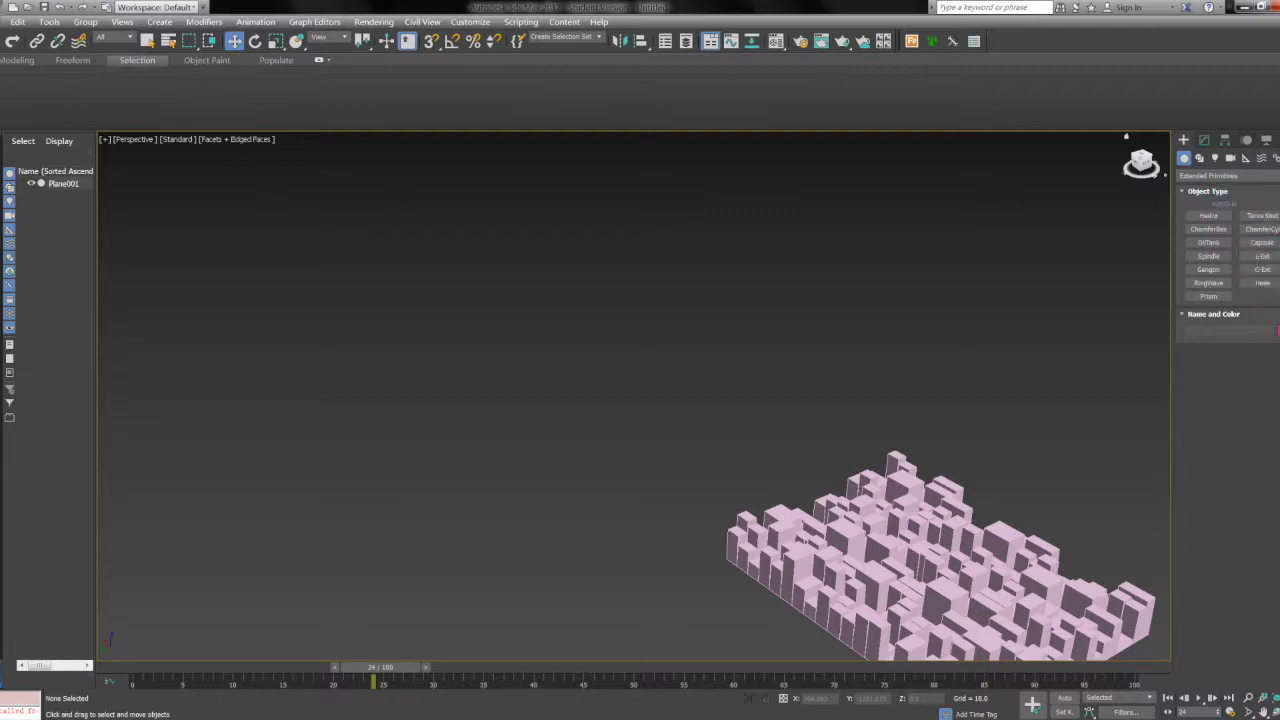
click(913, 503)
click(627, 338)
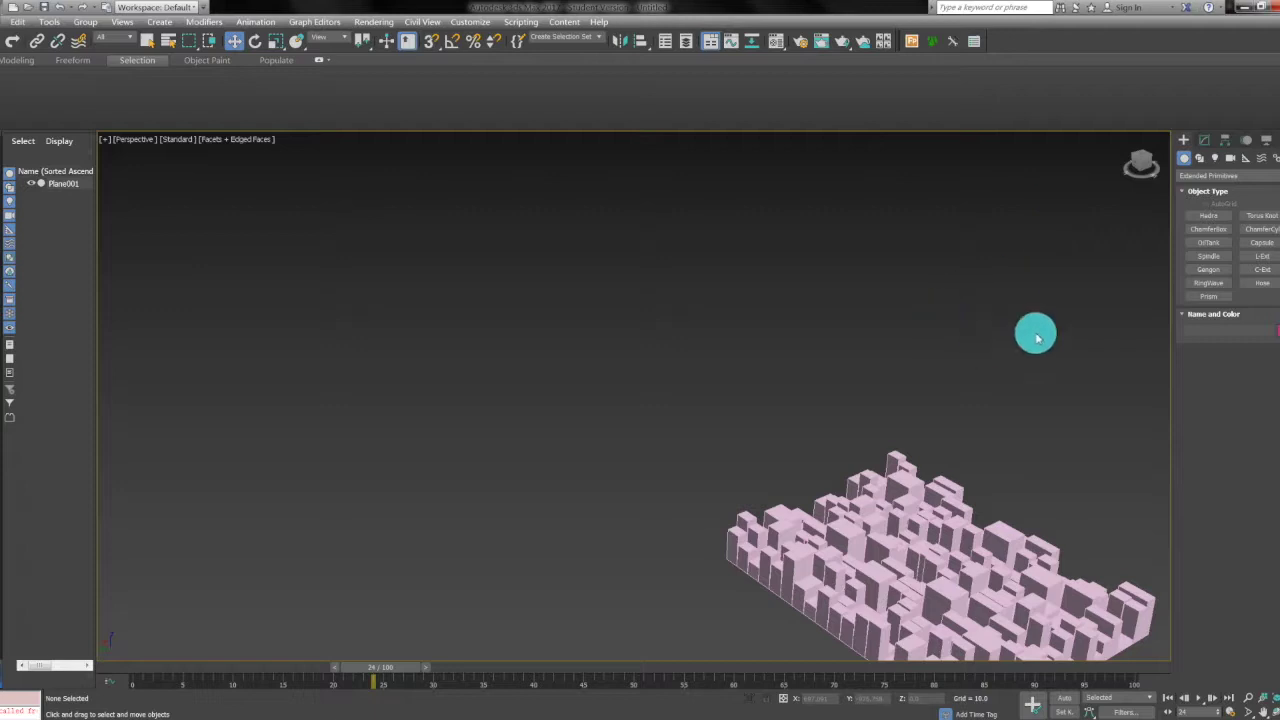
- Create a free Hose primitive about 518 units high on the ground beside the city
click(1263, 284)
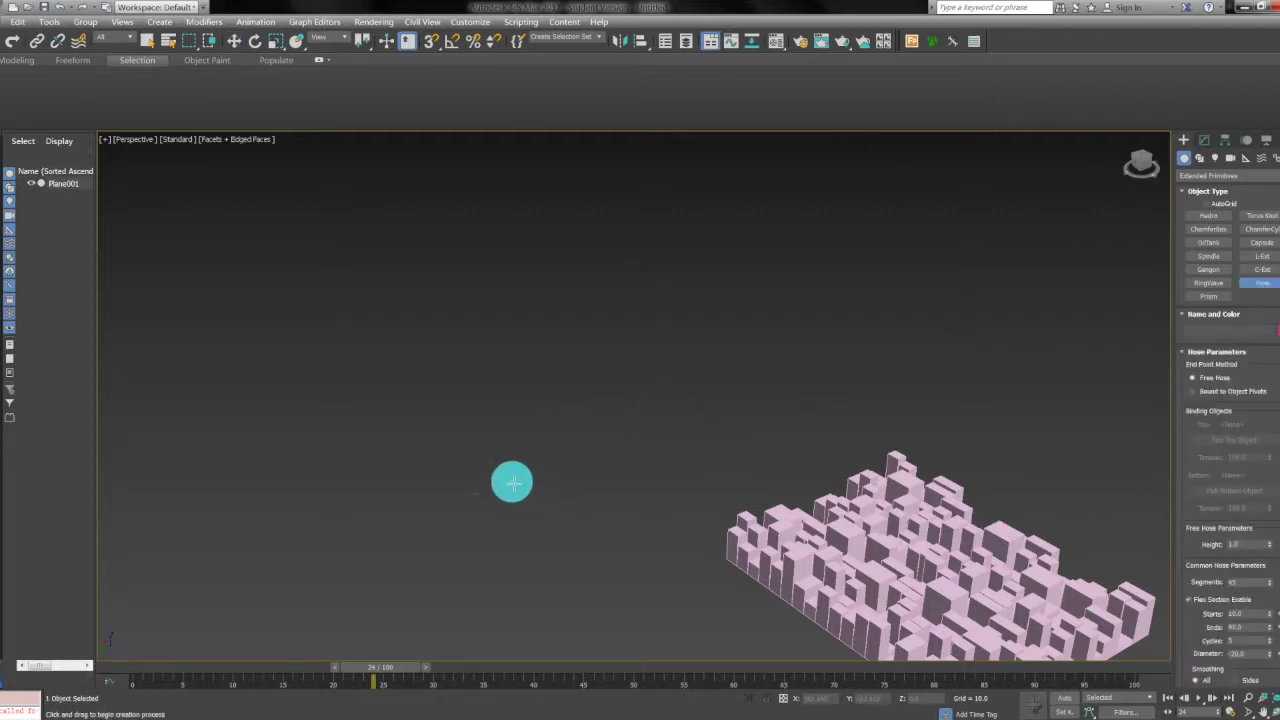
drag(512, 483, 560, 470)
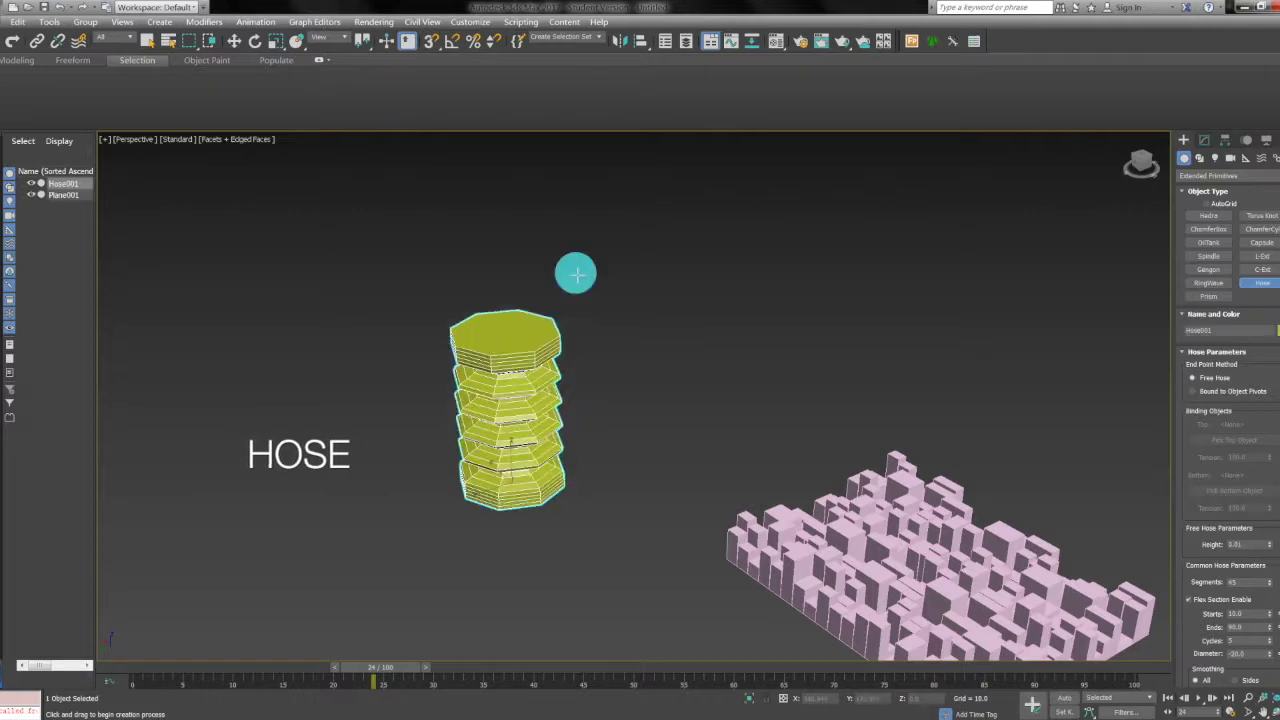
scroll(540, 190, down, 5)
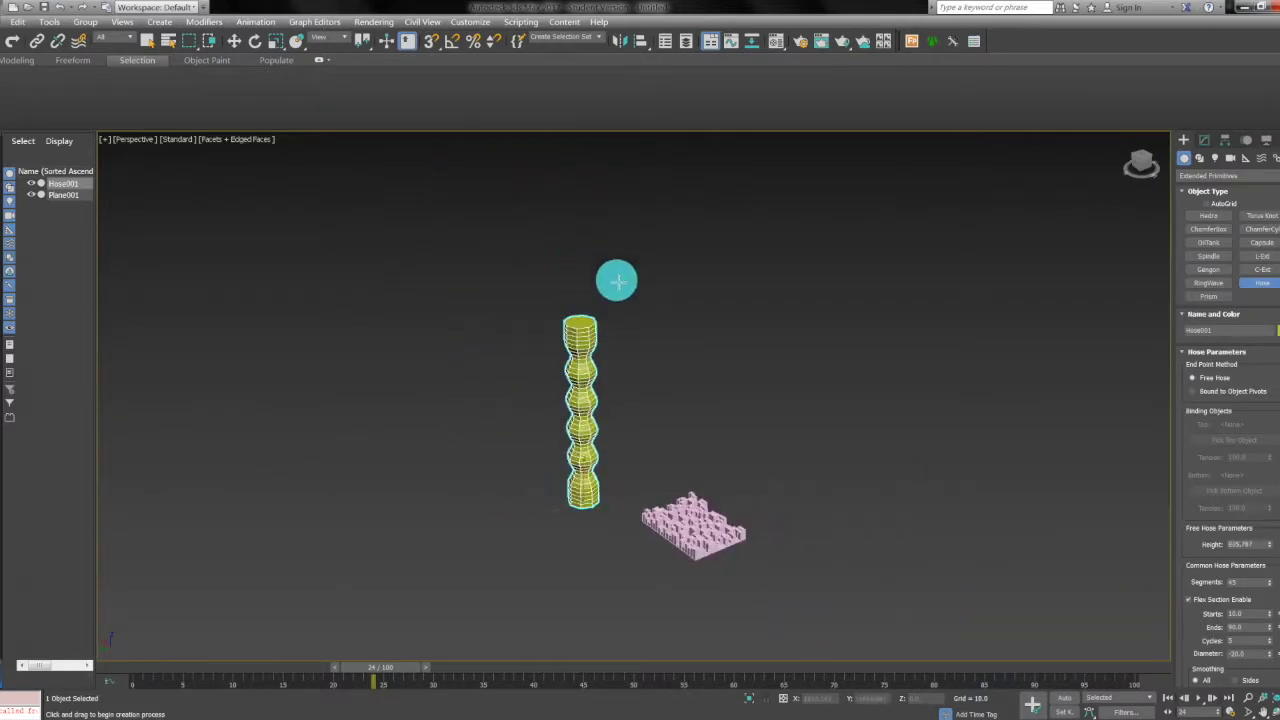
scroll(598, 545, up, 6)
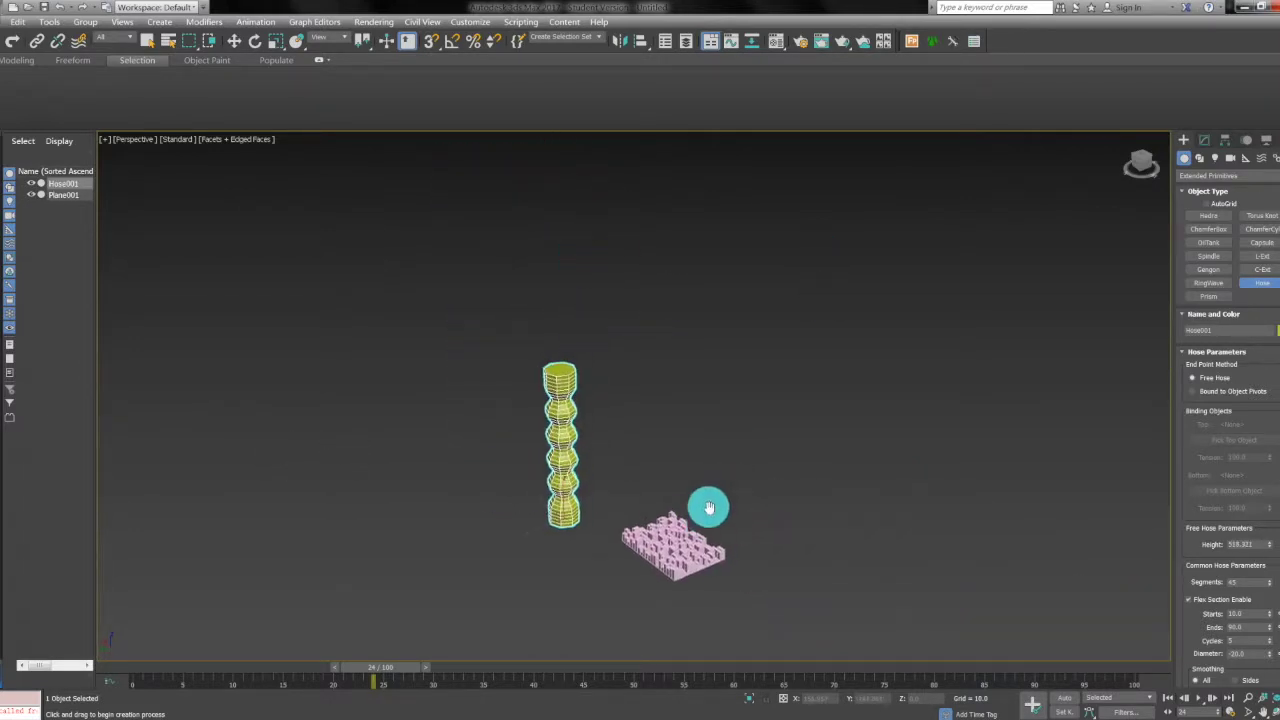
alt+middle_drag(598, 545, 646, 526)
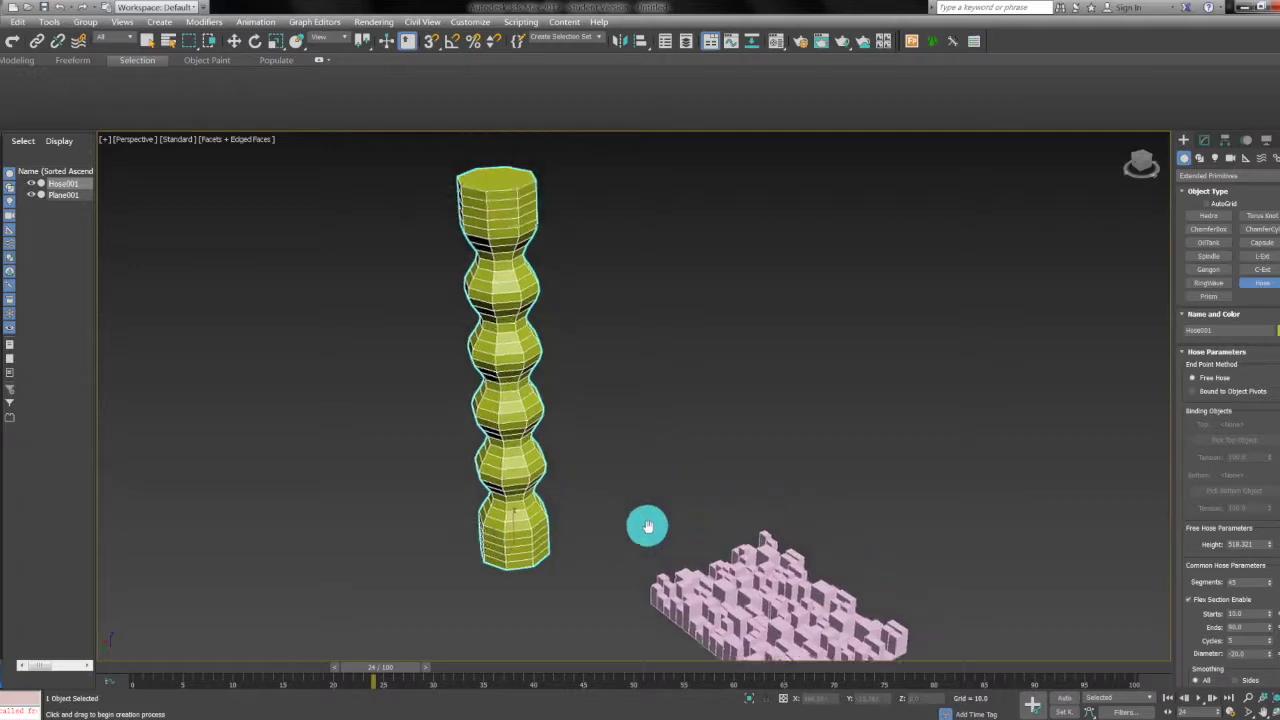
- Place a Point helper on the ground between the hose's base and the city
click(1246, 158)
click(1210, 257)
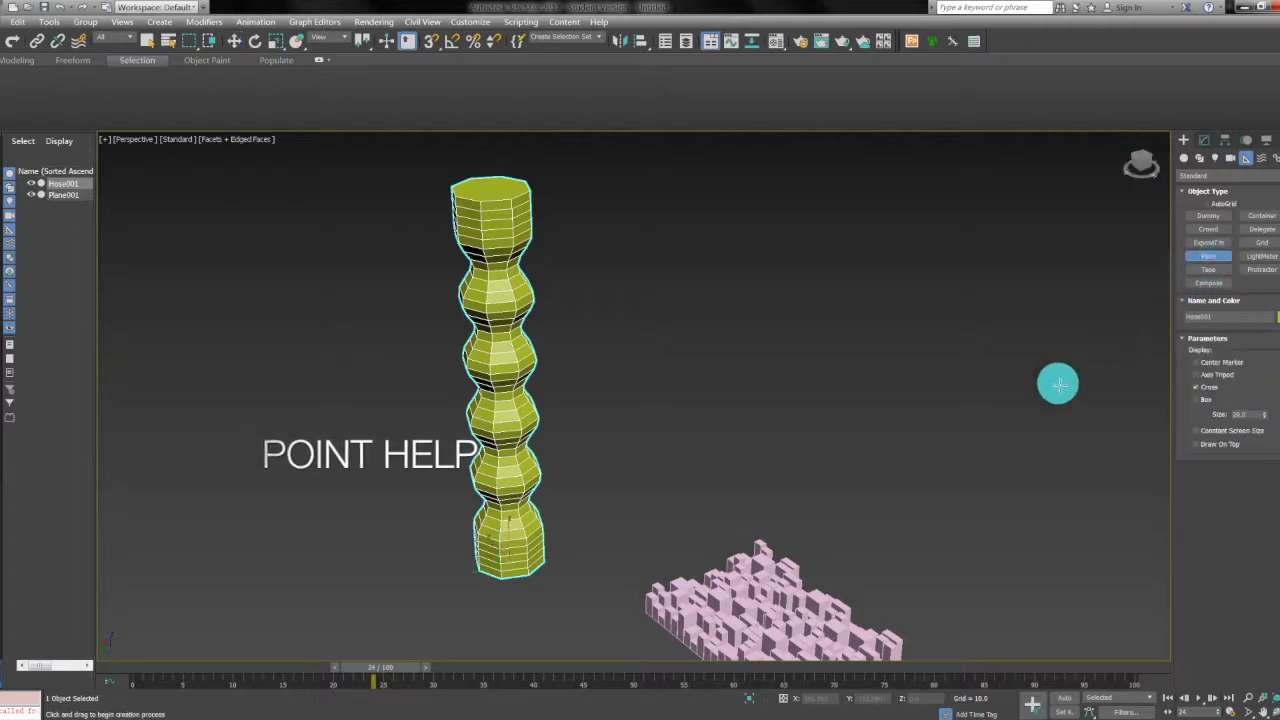
click(593, 557)
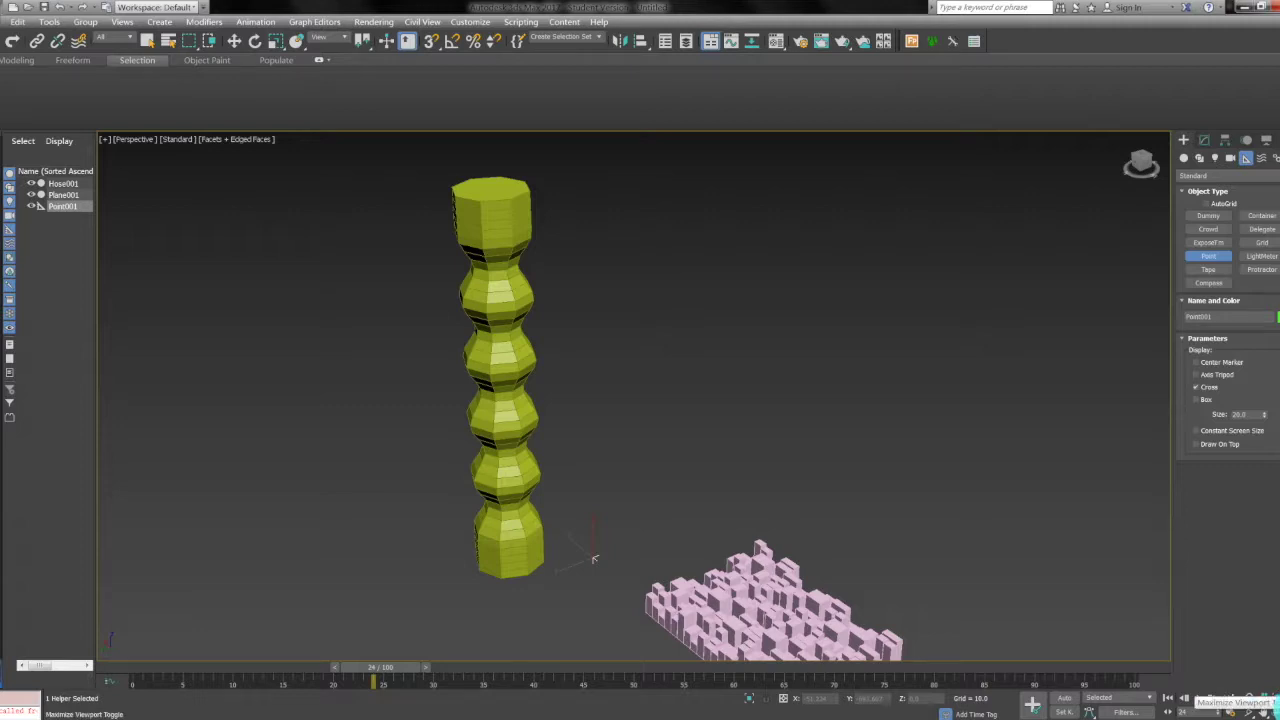
- Place a second Point helper in the Front view, off to the side near the height of the hose's top
key(alt+w)
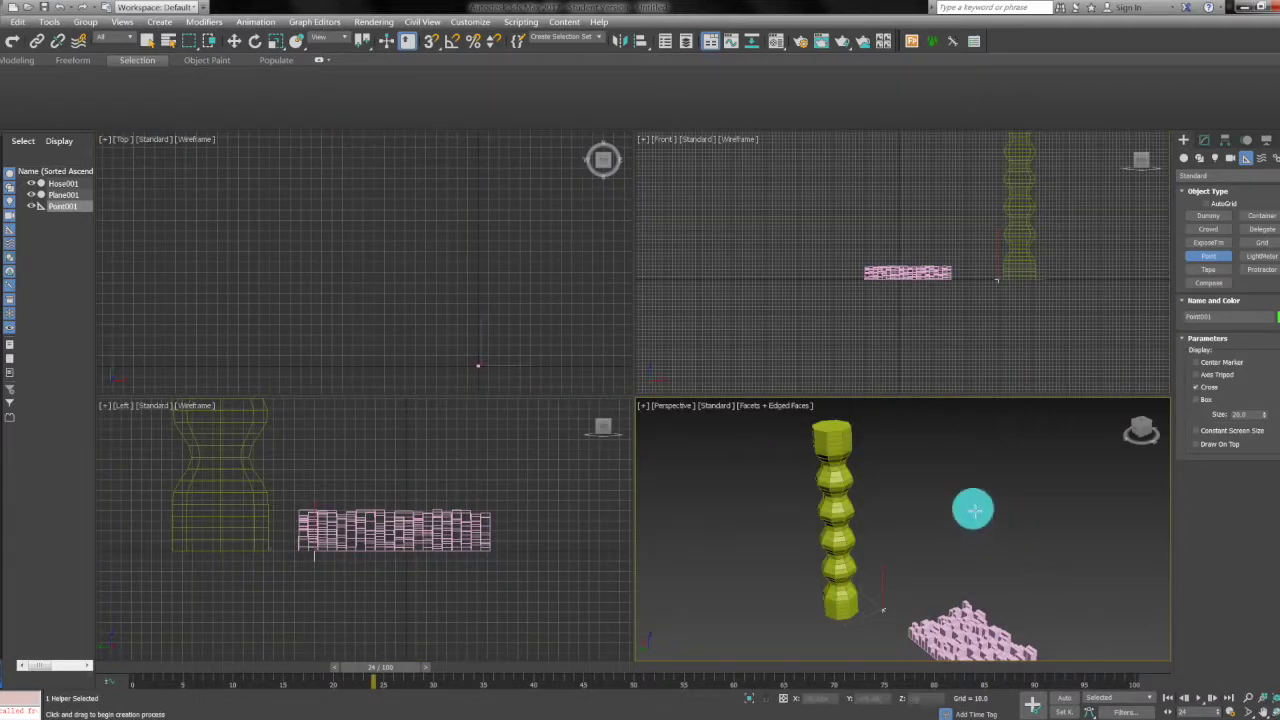
scroll(380, 557, up, 3)
scroll(800, 335, down, 3)
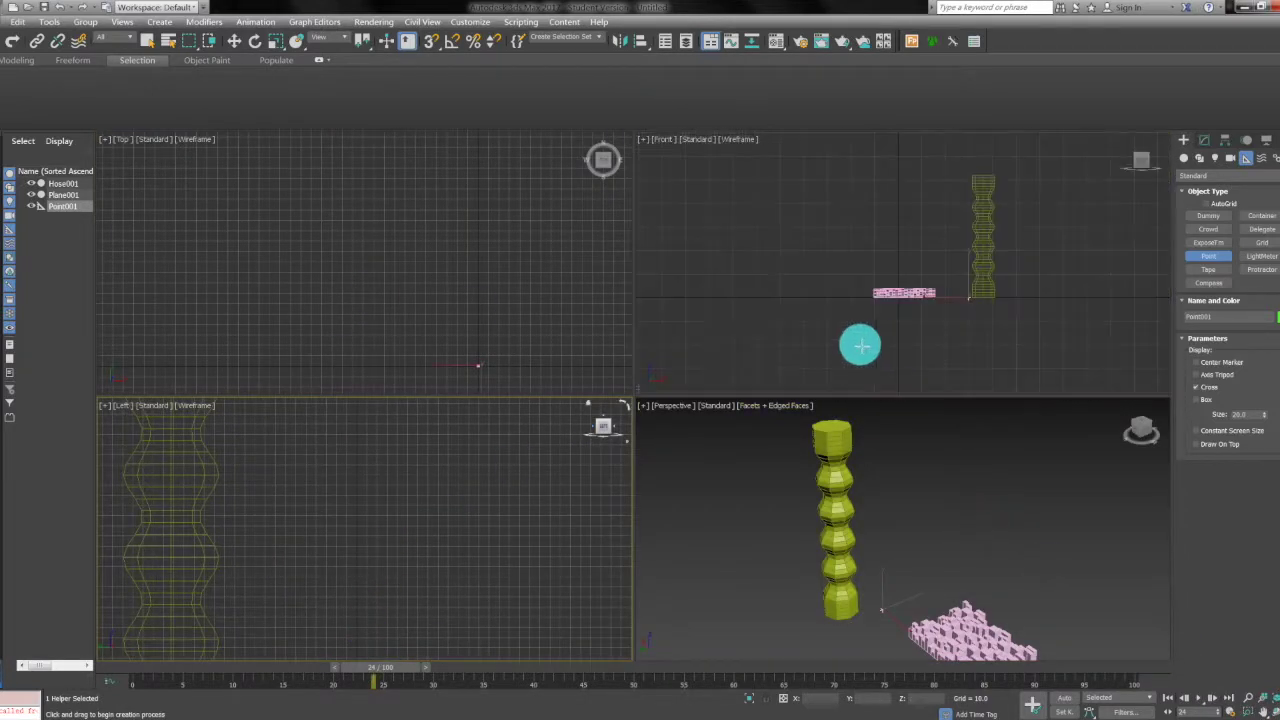
click(1000, 220)
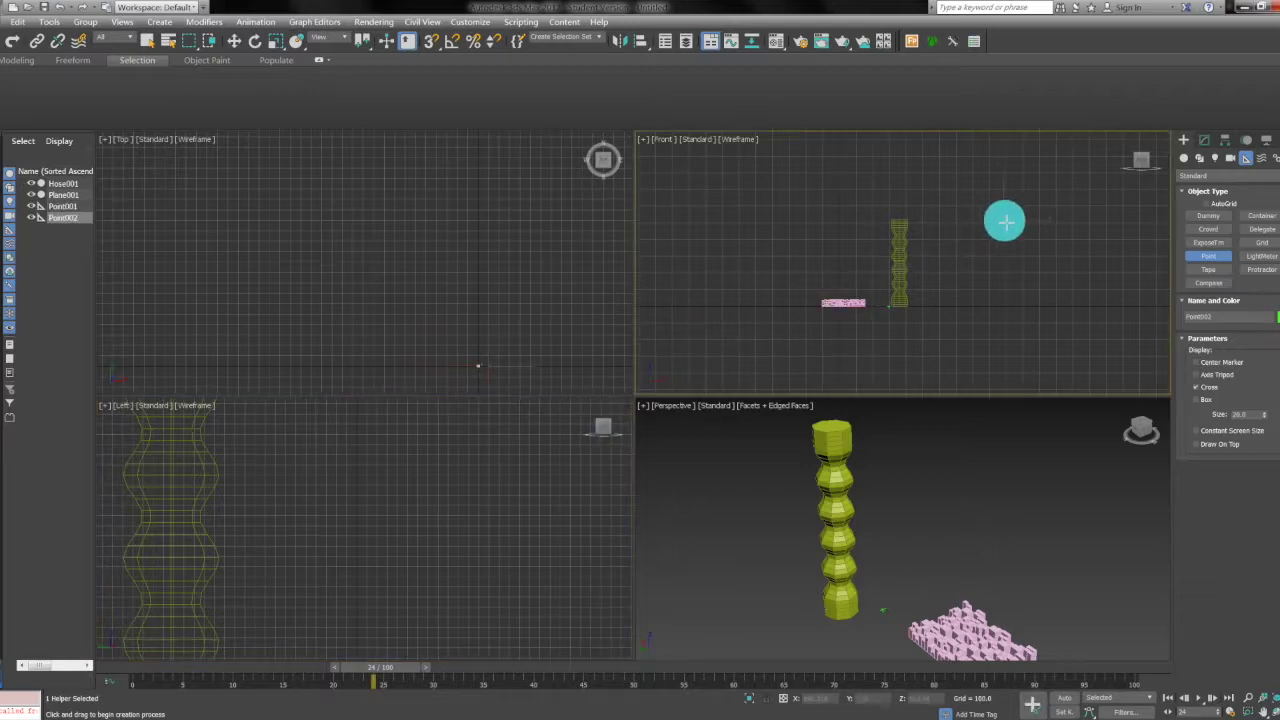
scroll(925, 548, down, 5)
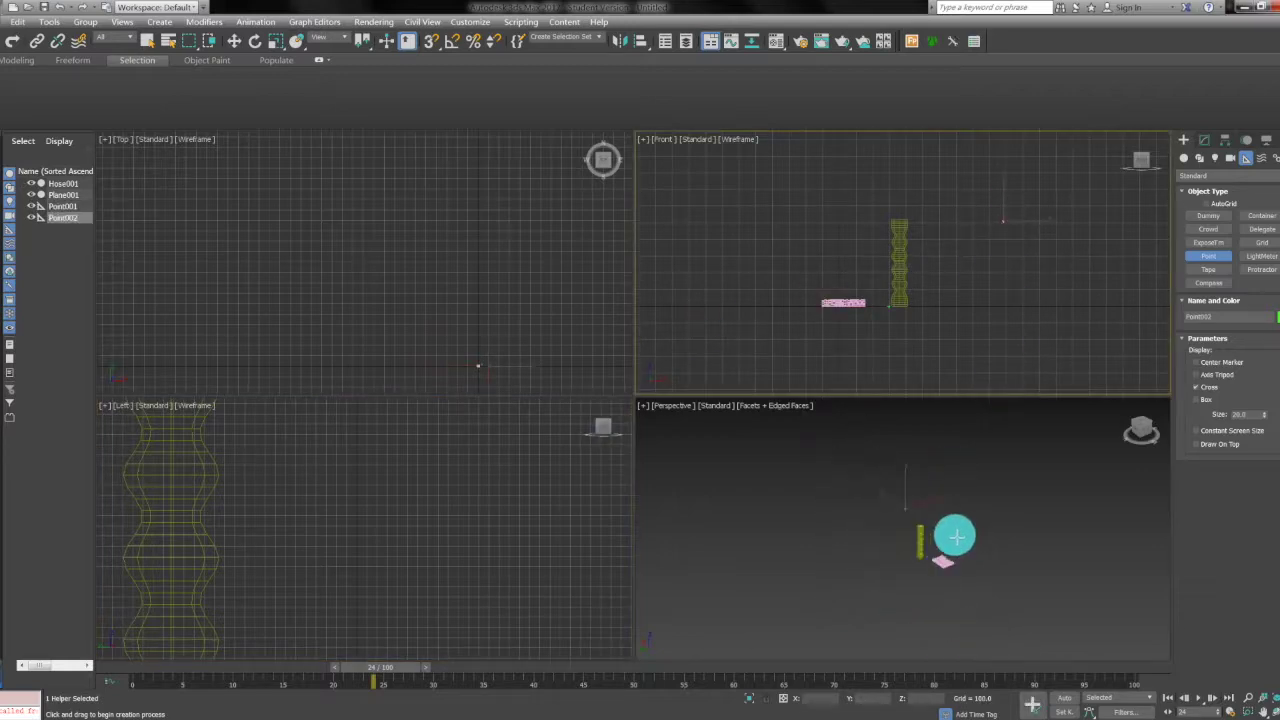
scroll(958, 540, up, 5)
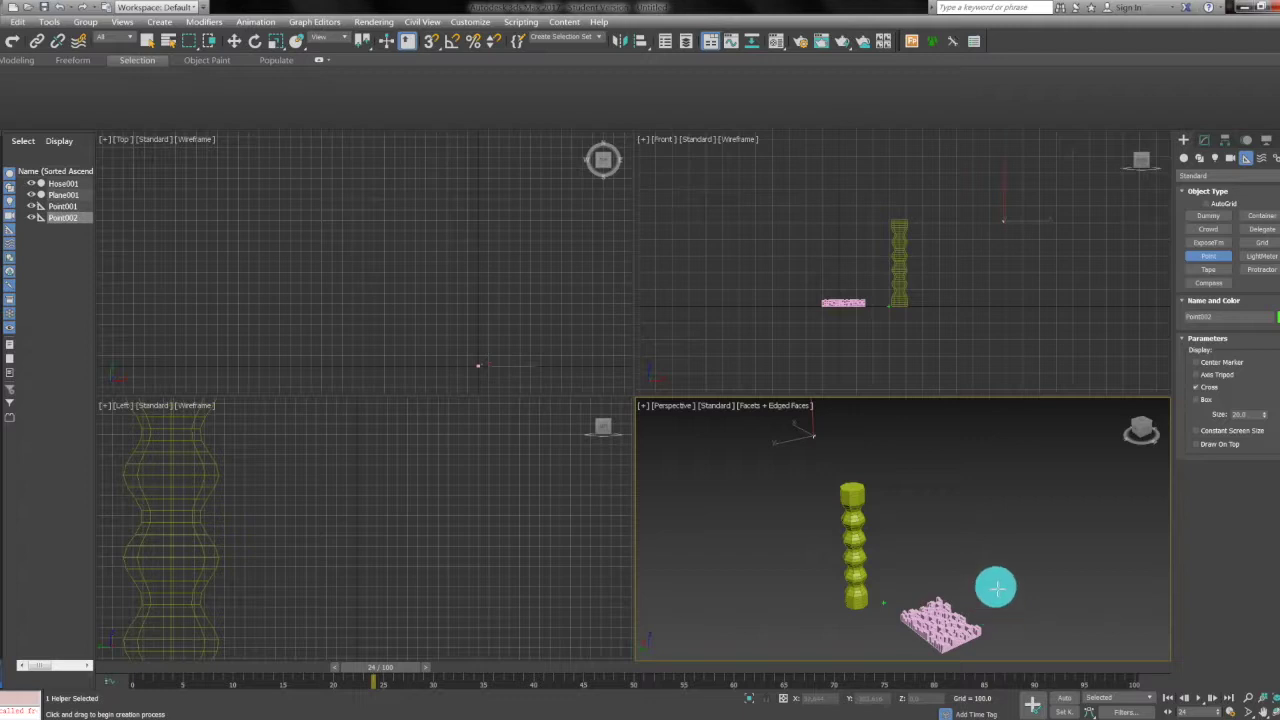
click(234, 40)
click(1103, 606)
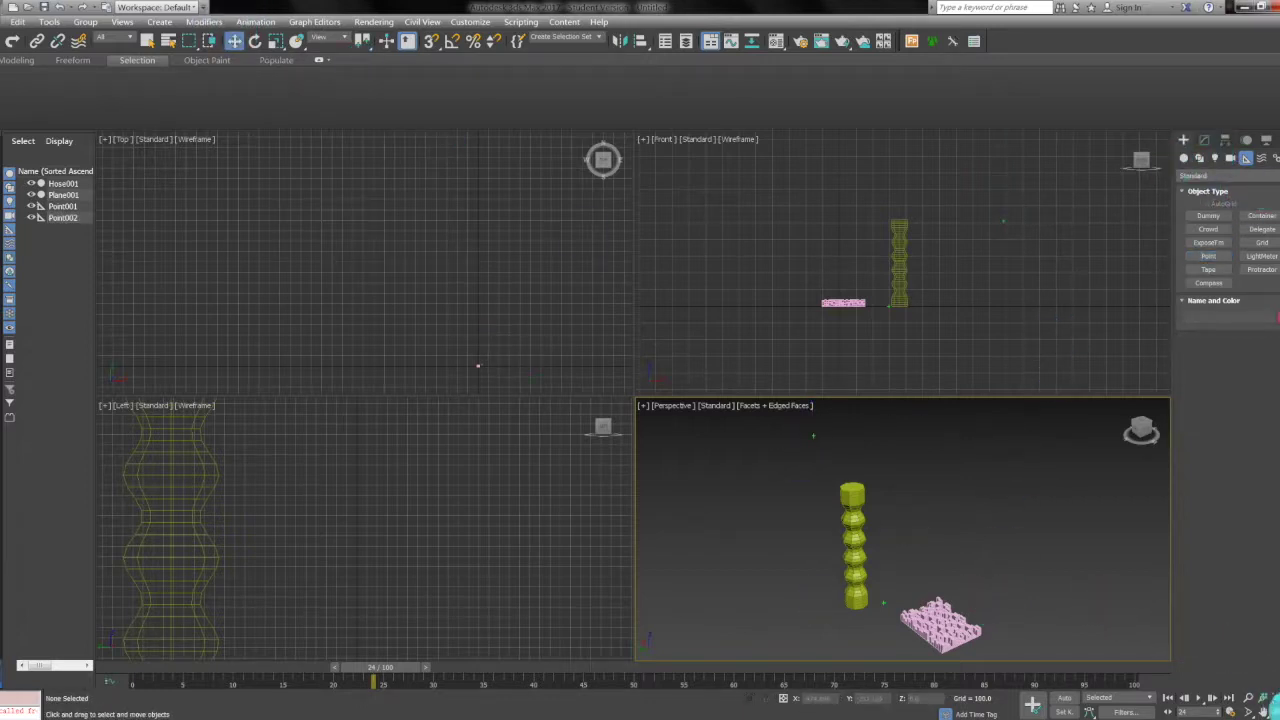
key(alt+w)
- Bind the hose to object pivots, with the upper Point helper as its top object and the ground-level one as its bottom object
click(528, 306)
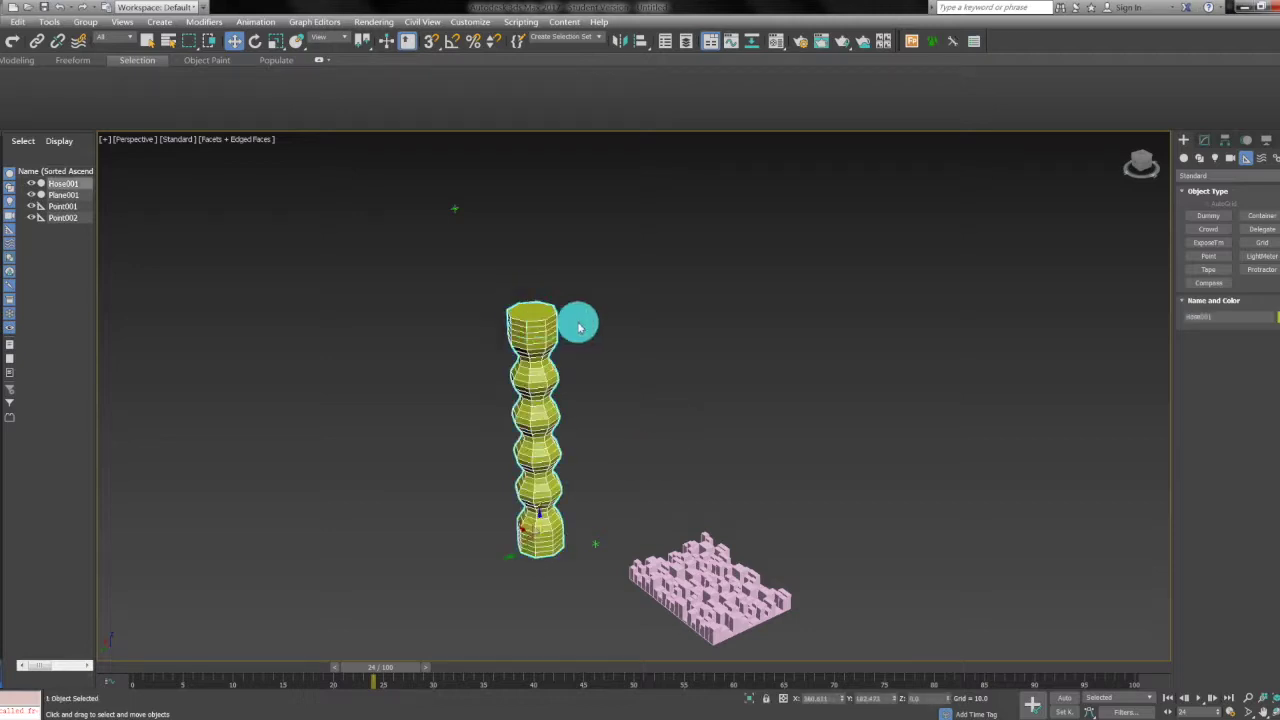
click(1203, 140)
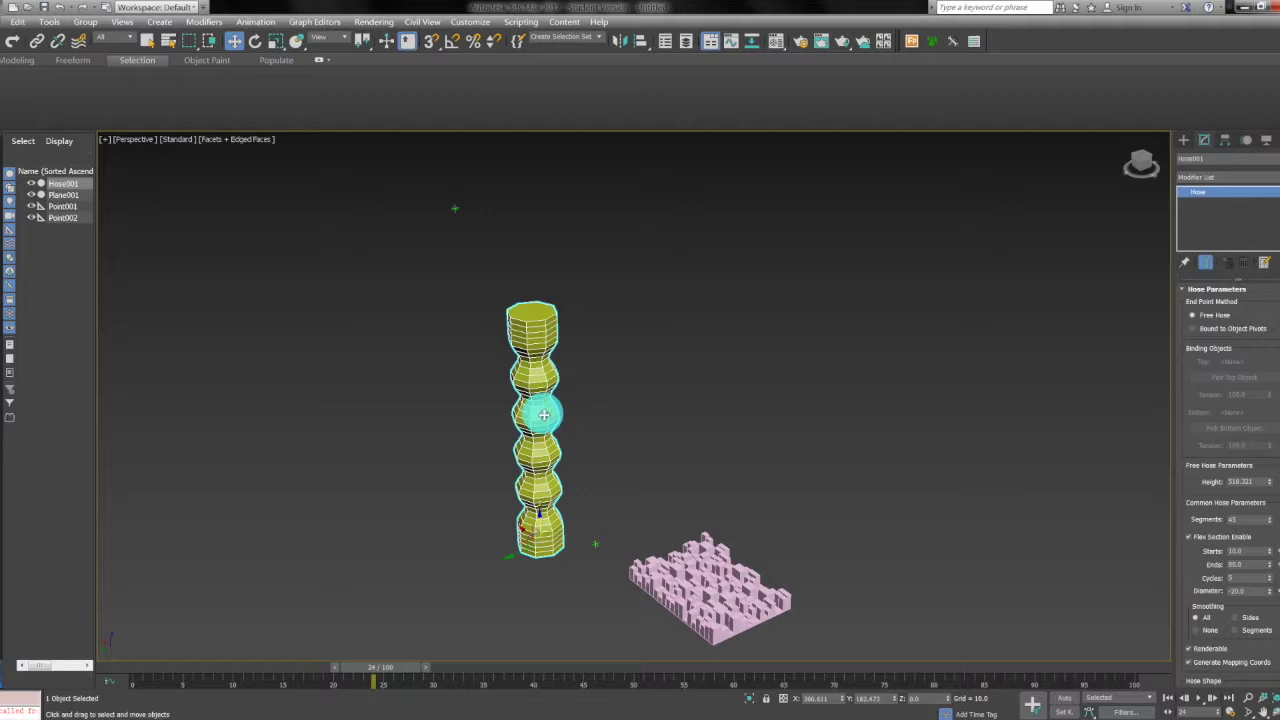
click(1189, 328)
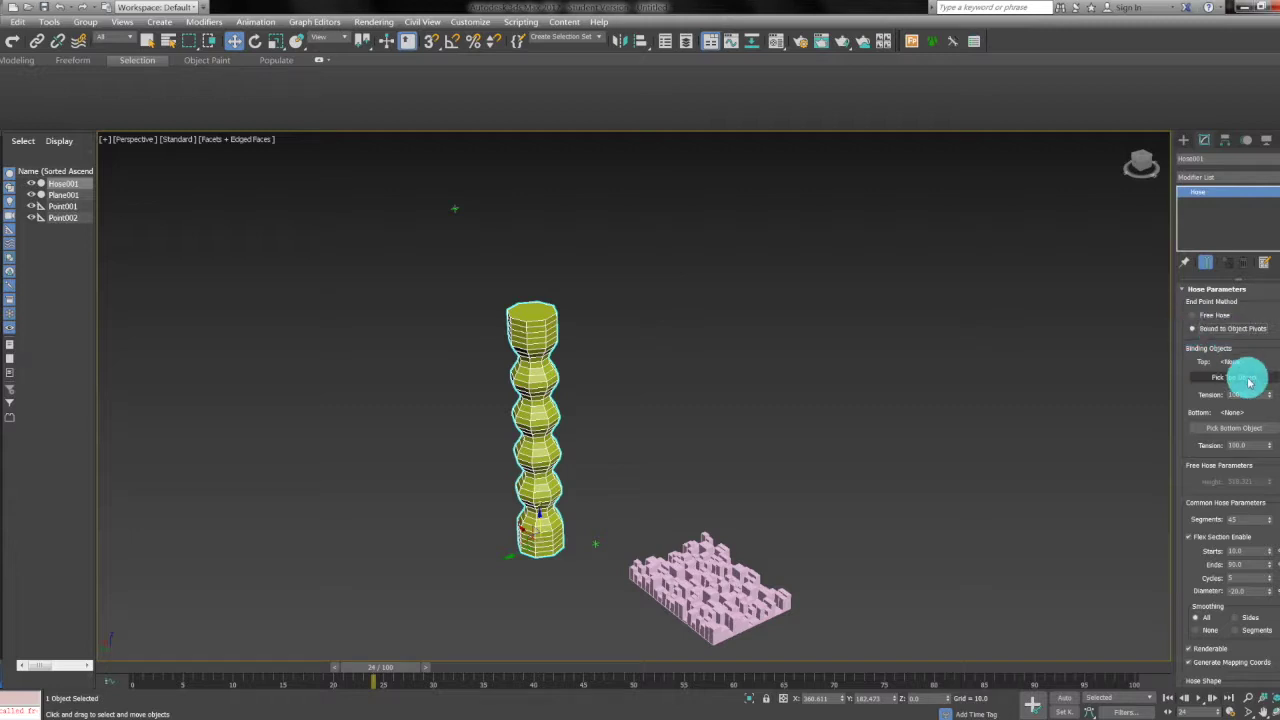
click(1248, 381)
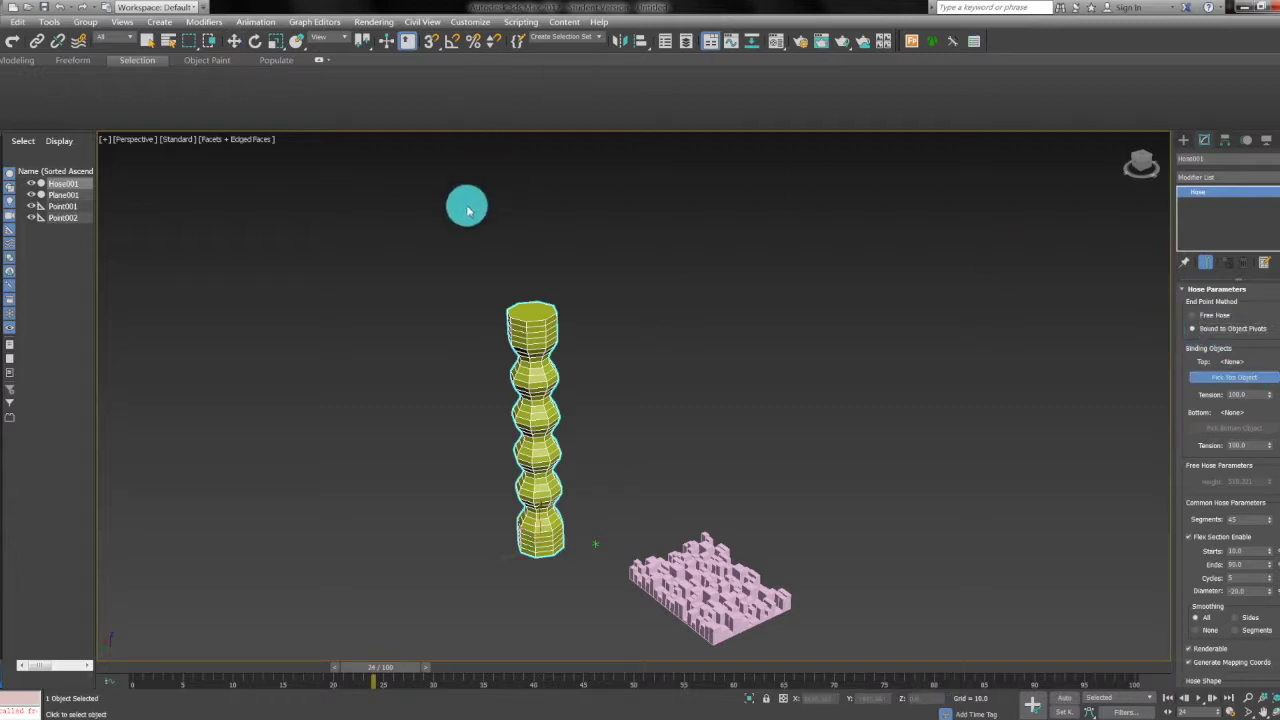
click(454, 209)
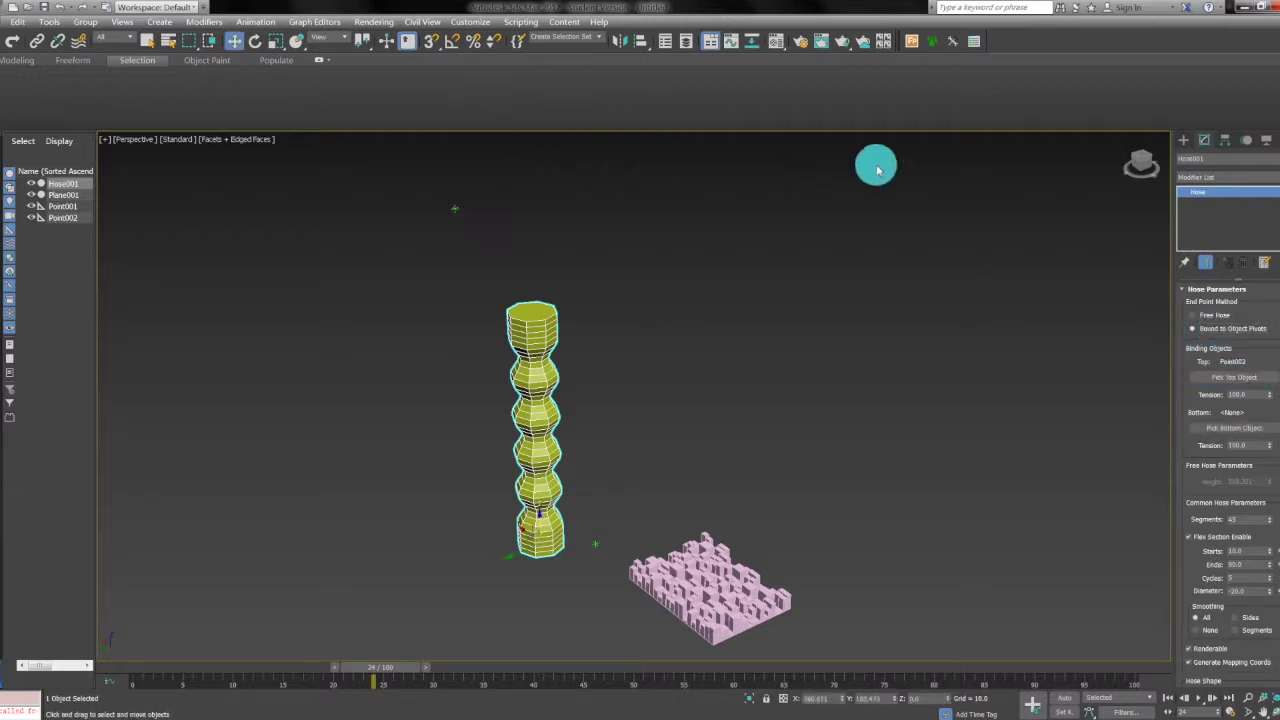
click(1252, 431)
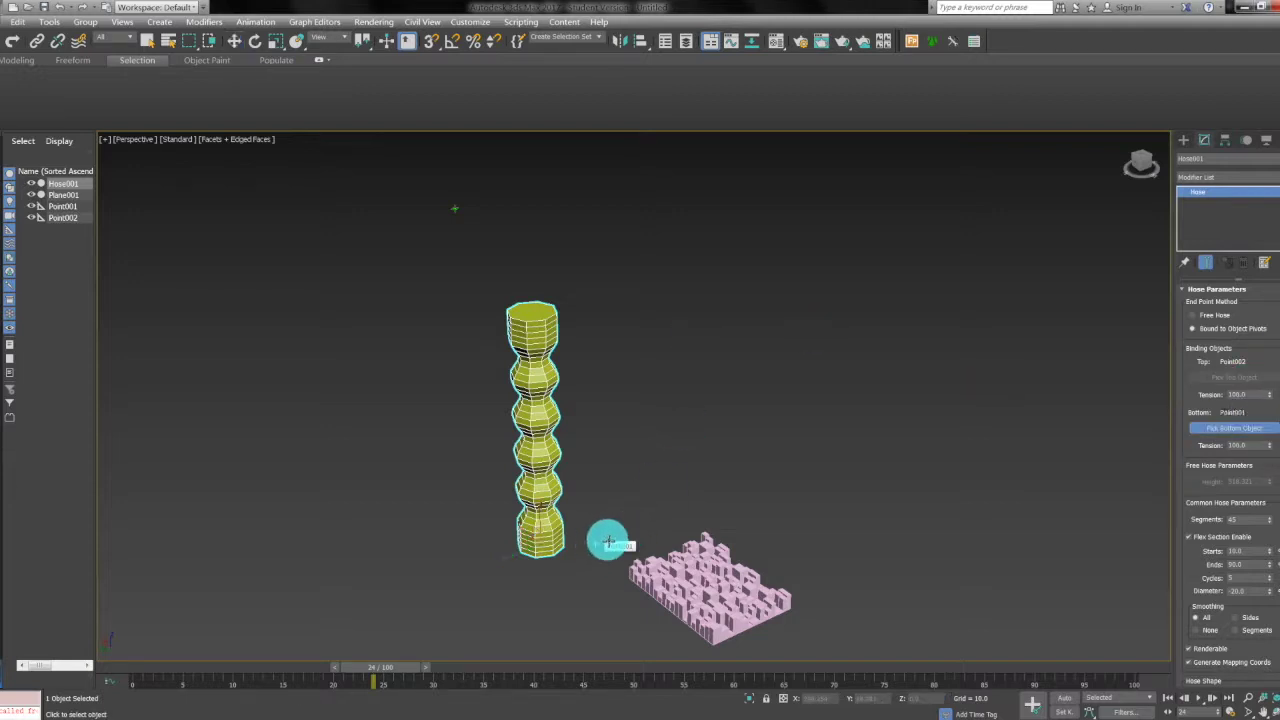
click(608, 542)
- Lower the Point helper at the hose's top end and shift it sideways along X to reshape the hose
mouse_move(626, 459)
alt+middle_down()
mouse_move(674, 457)
mouse_move(634, 457)
mouse_move(617, 440)
alt+middle_up()
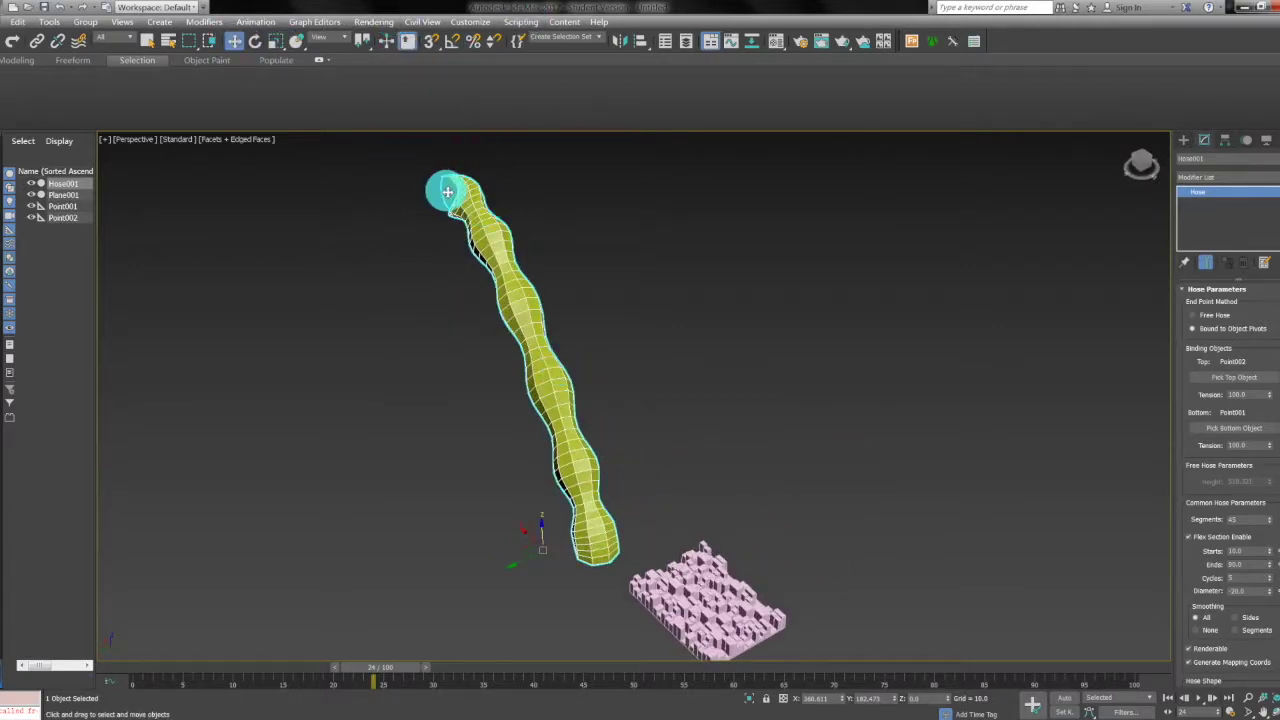
mouse_move(450, 194)
mouse_down()
mouse_move(451, 214)
mouse_move(437, 194)
mouse_move(455, 182)
mouse_up()
click(525, 268)
alt+middle_drag(617, 297, 435, 242)
click(357, 292)
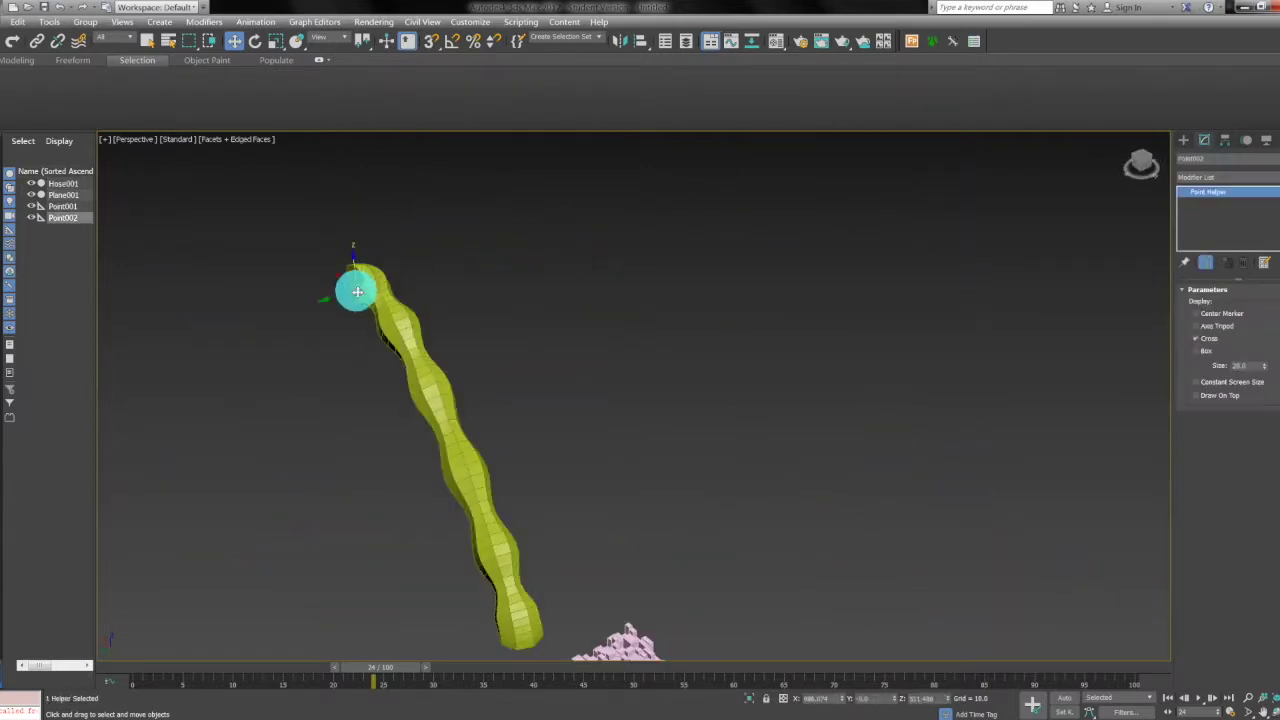
drag(353, 256, 432, 411)
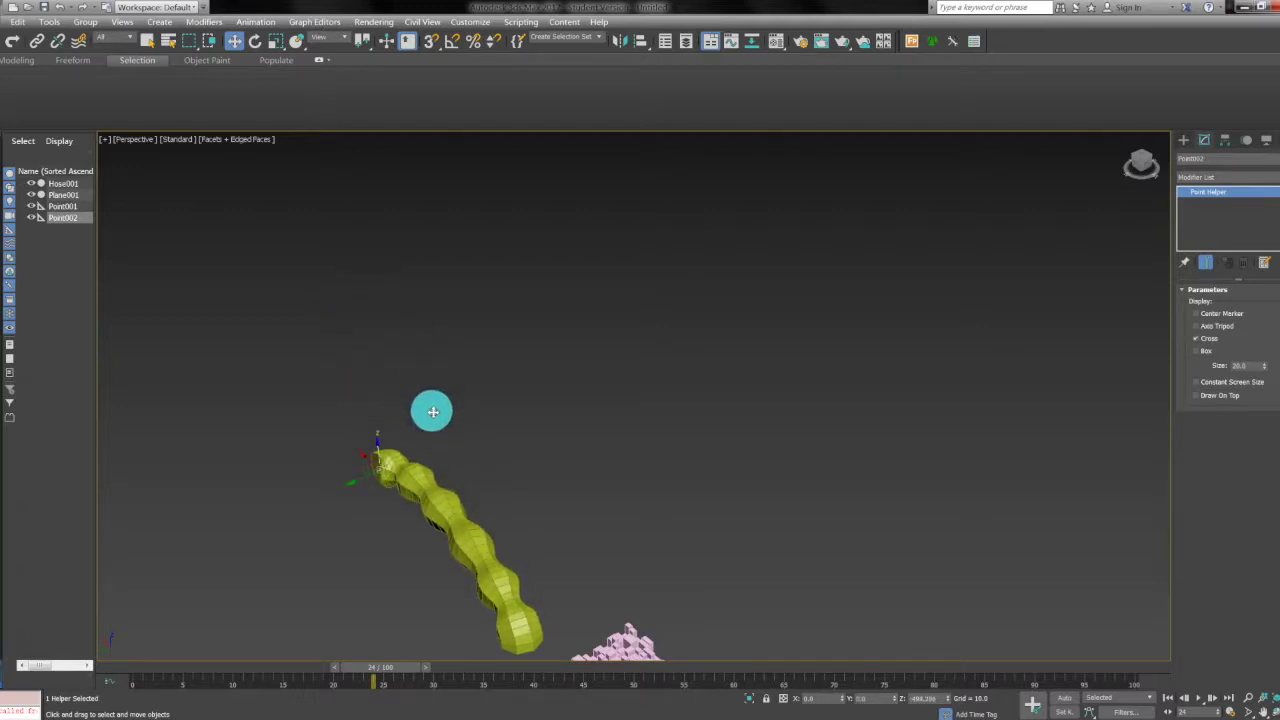
drag(364, 460, 505, 455)
alt+middle_drag(549, 582, 349, 503)
- Set the tension at the hose's top end to 0
click(467, 453)
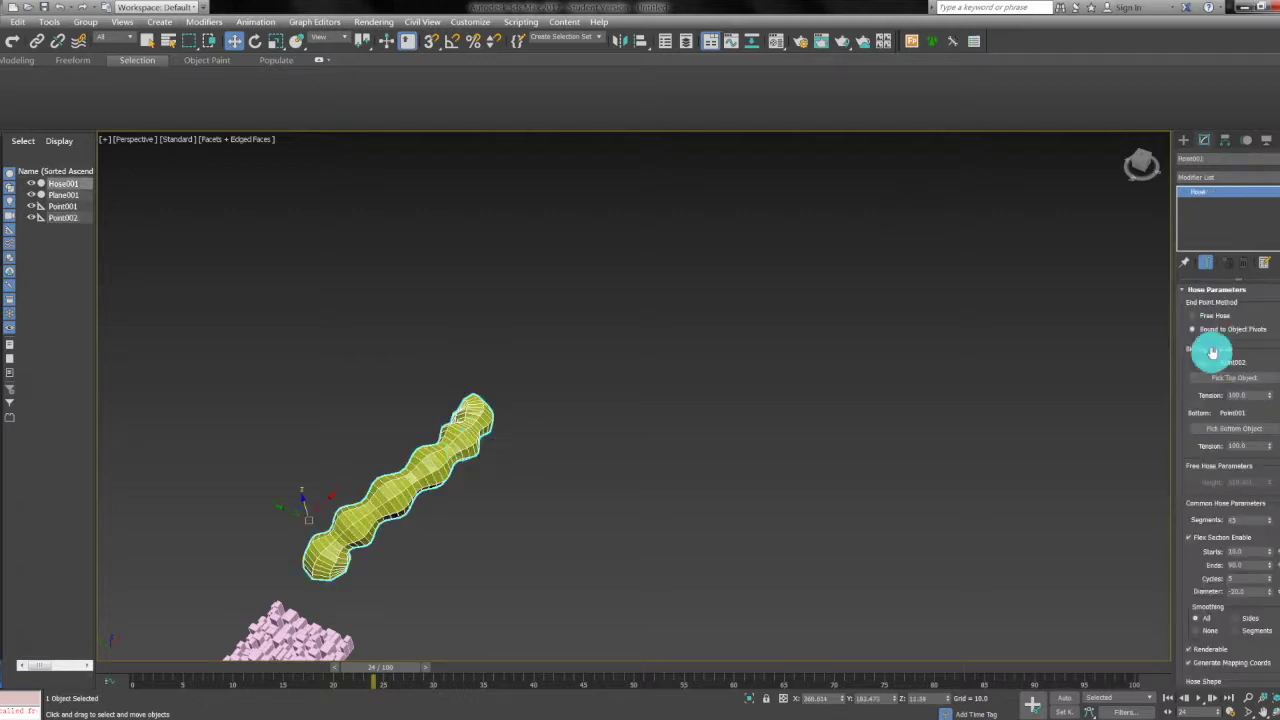
drag(1271, 400, 1272, 472)
click(679, 368)
scroll(423, 515, up, 6)
scroll(385, 515, down, 10)
scroll(486, 491, up, 6)
click(654, 400)
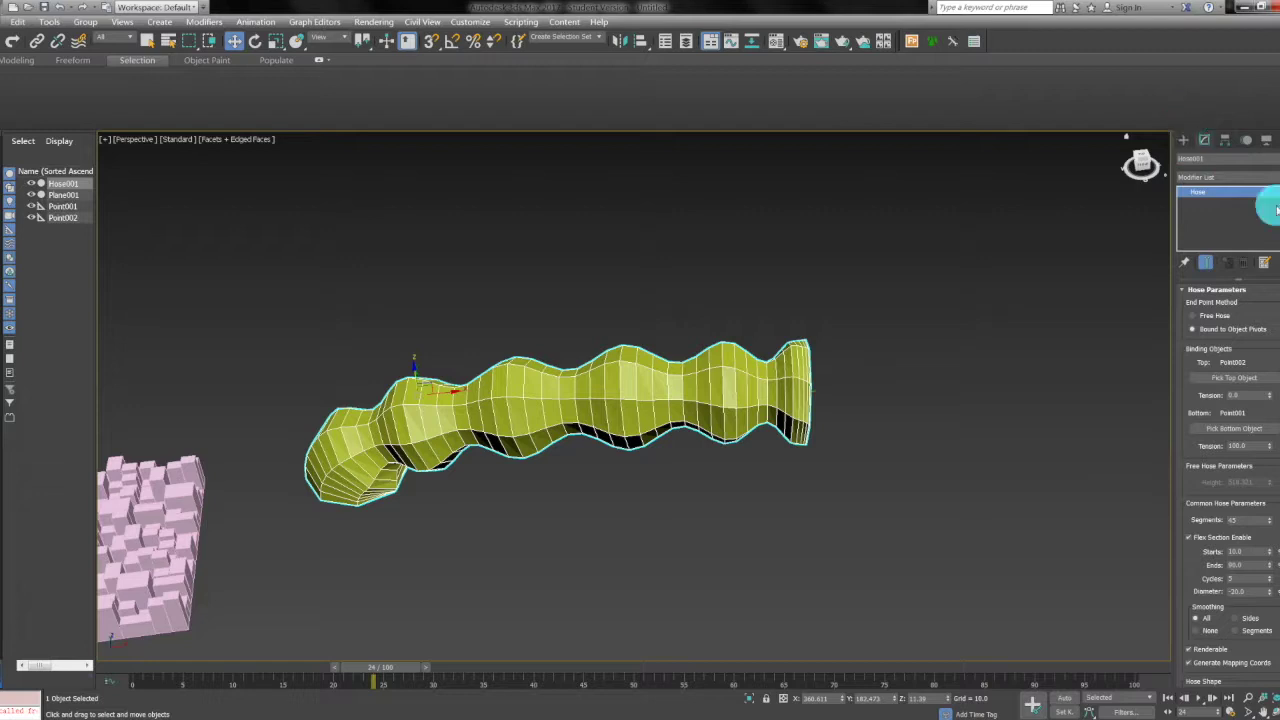
- Add an Edit Poly modifier to the hose
click(1216, 186)
scroll(1210, 188, down, 15)
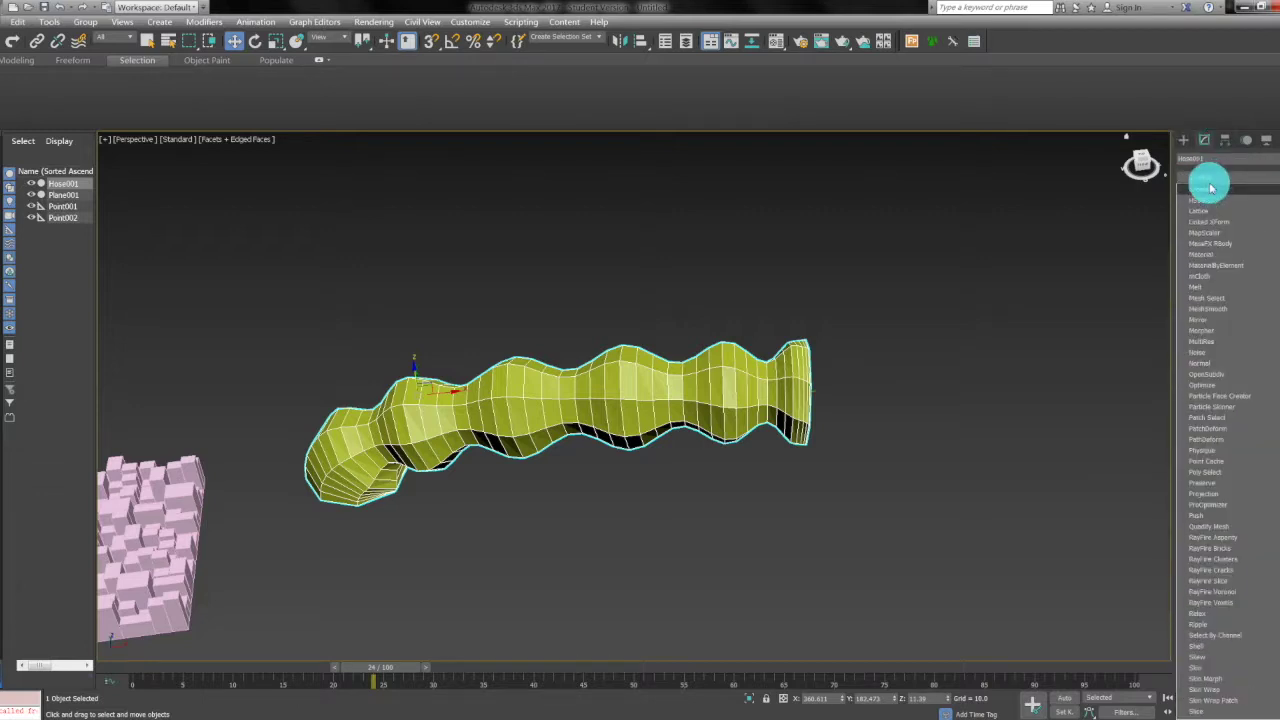
click(1212, 188)
click(1230, 184)
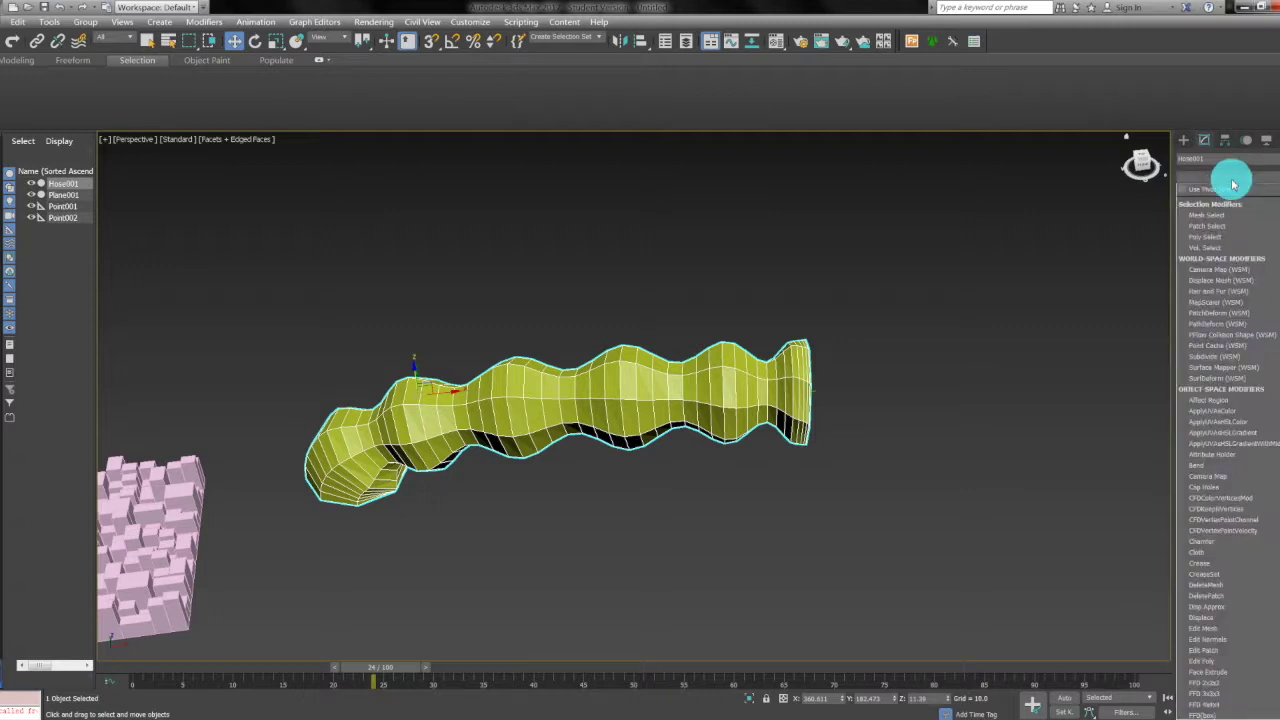
scroll(1229, 184, down, 10)
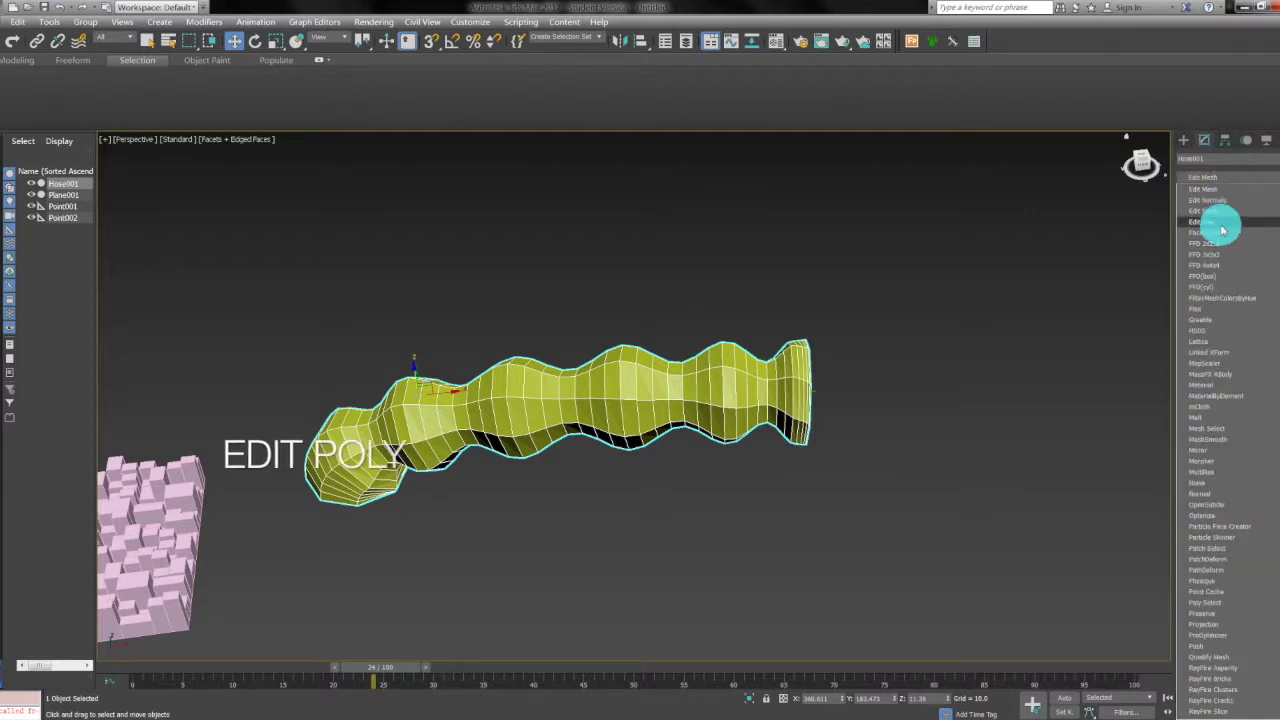
click(1221, 225)
- Select all polygons of the hose and inset each one individually with the By Polygon option, leaving thin borders between them
drag(1265, 462, 1257, 263)
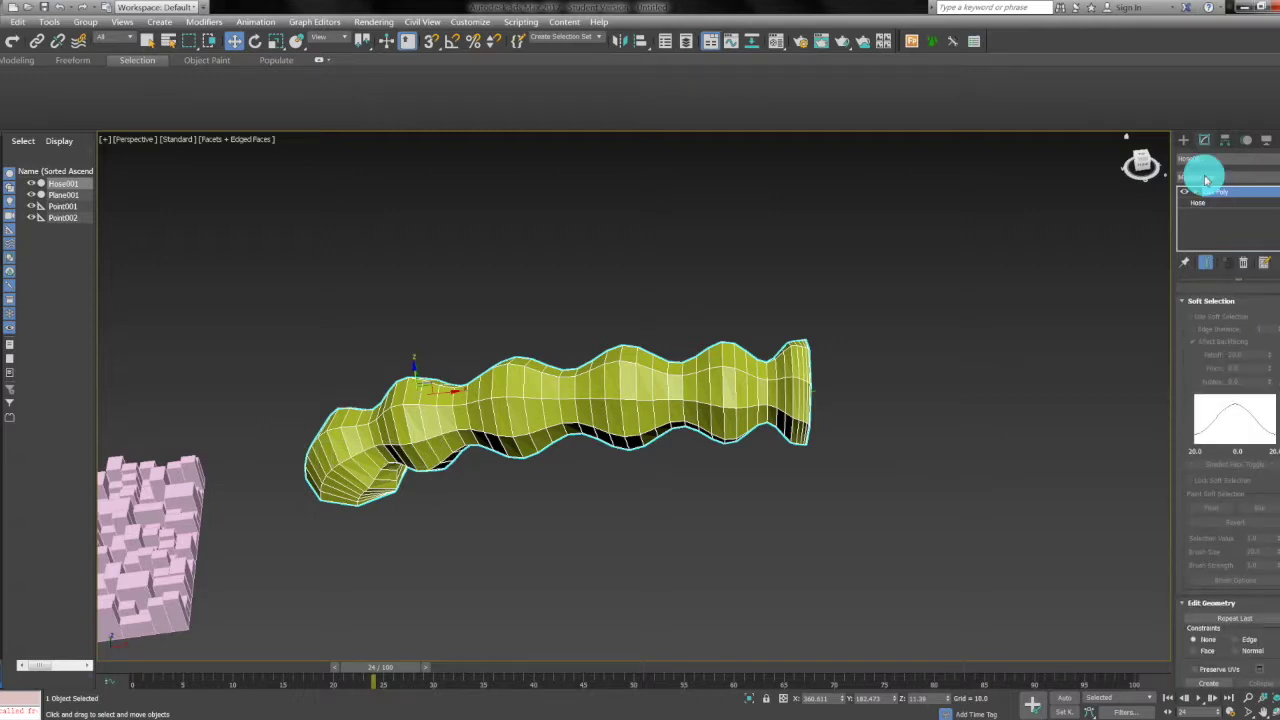
drag(1266, 310, 1274, 553)
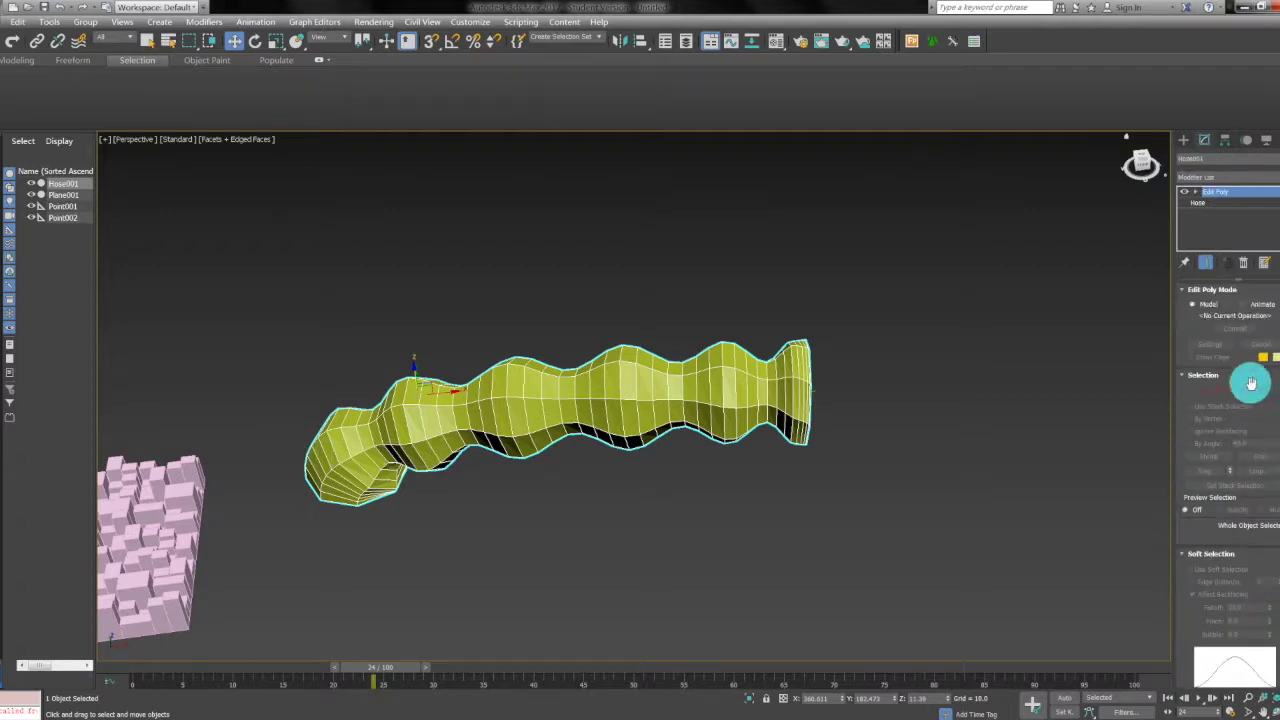
click(1247, 391)
click(1185, 191)
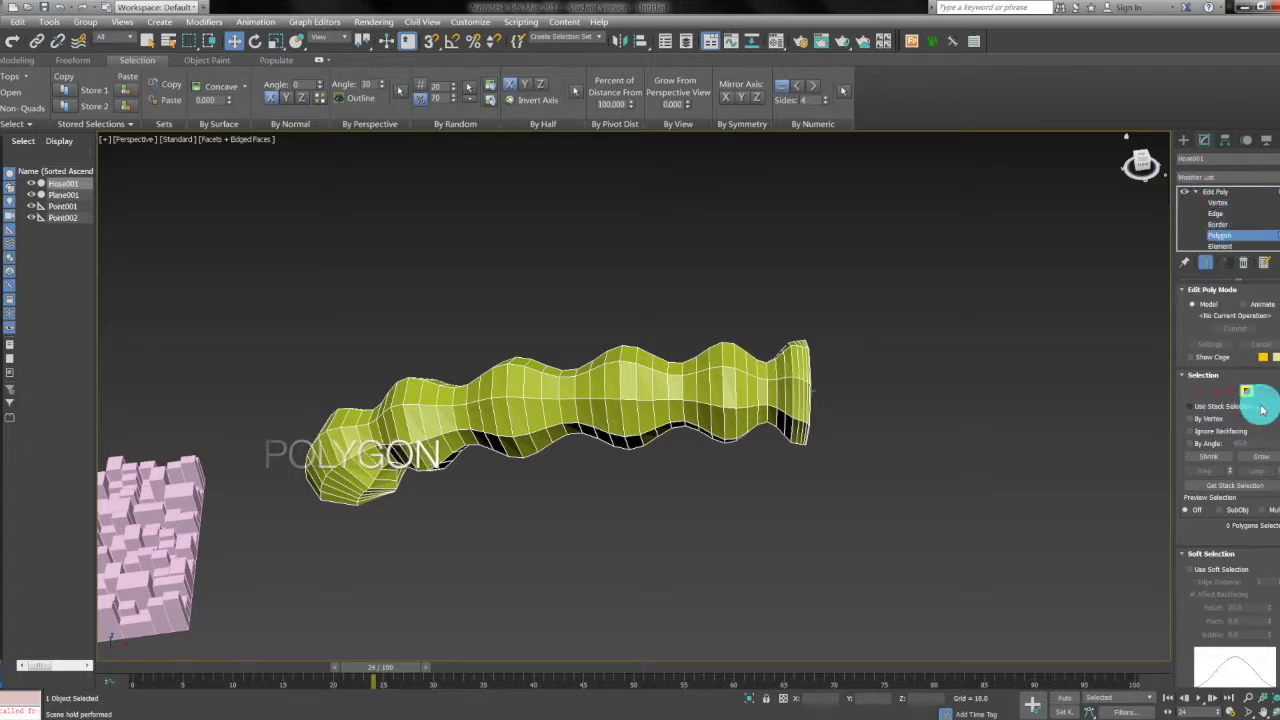
scroll(1274, 423, down, 5)
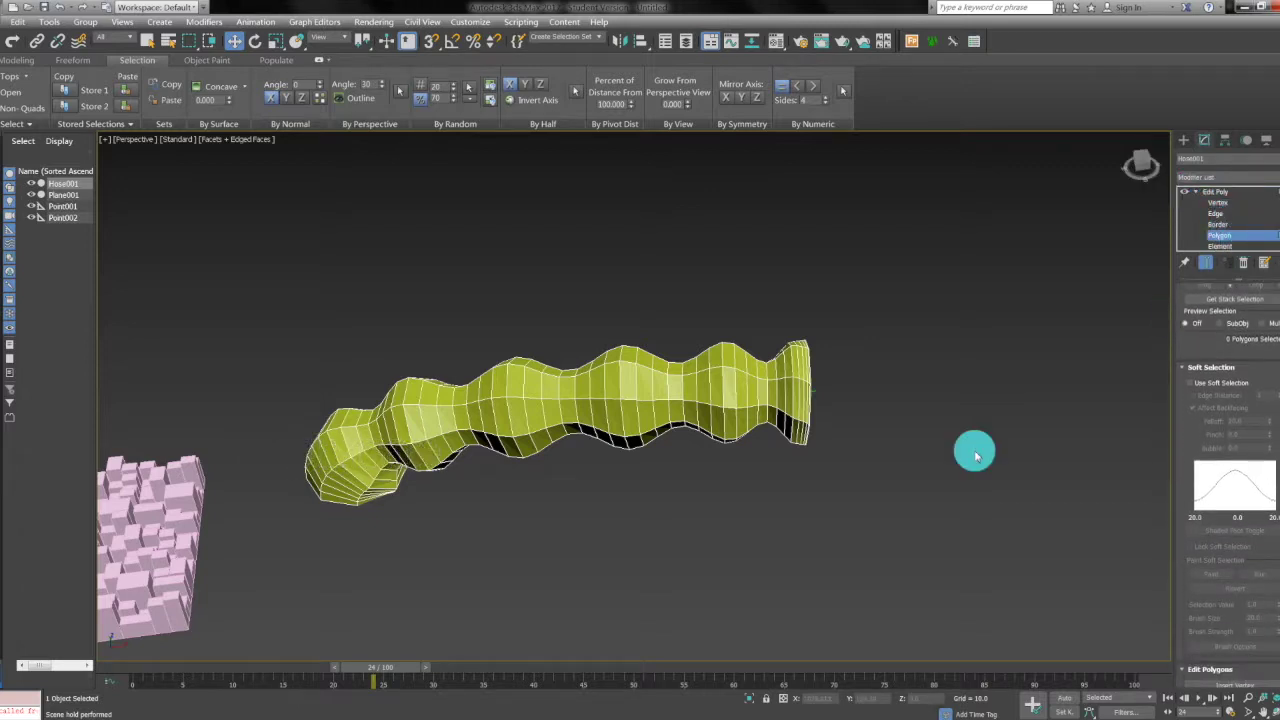
drag(879, 517, 240, 235)
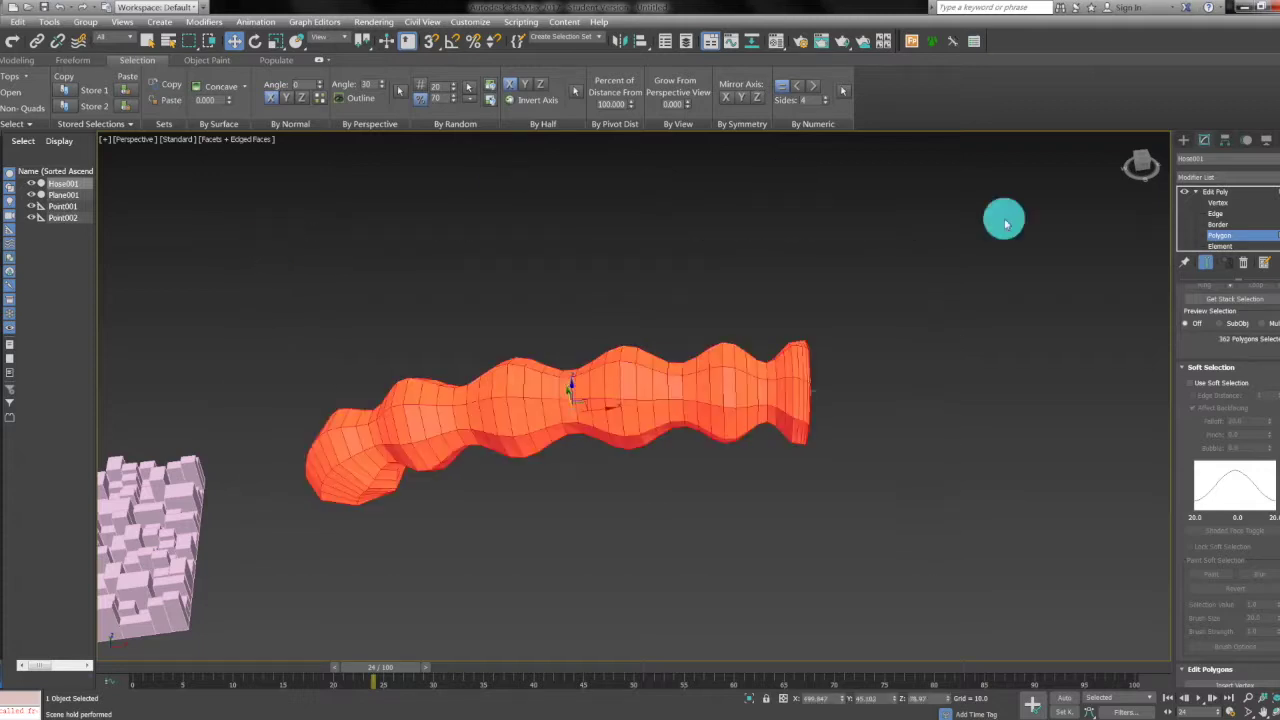
drag(1272, 415, 1262, 180)
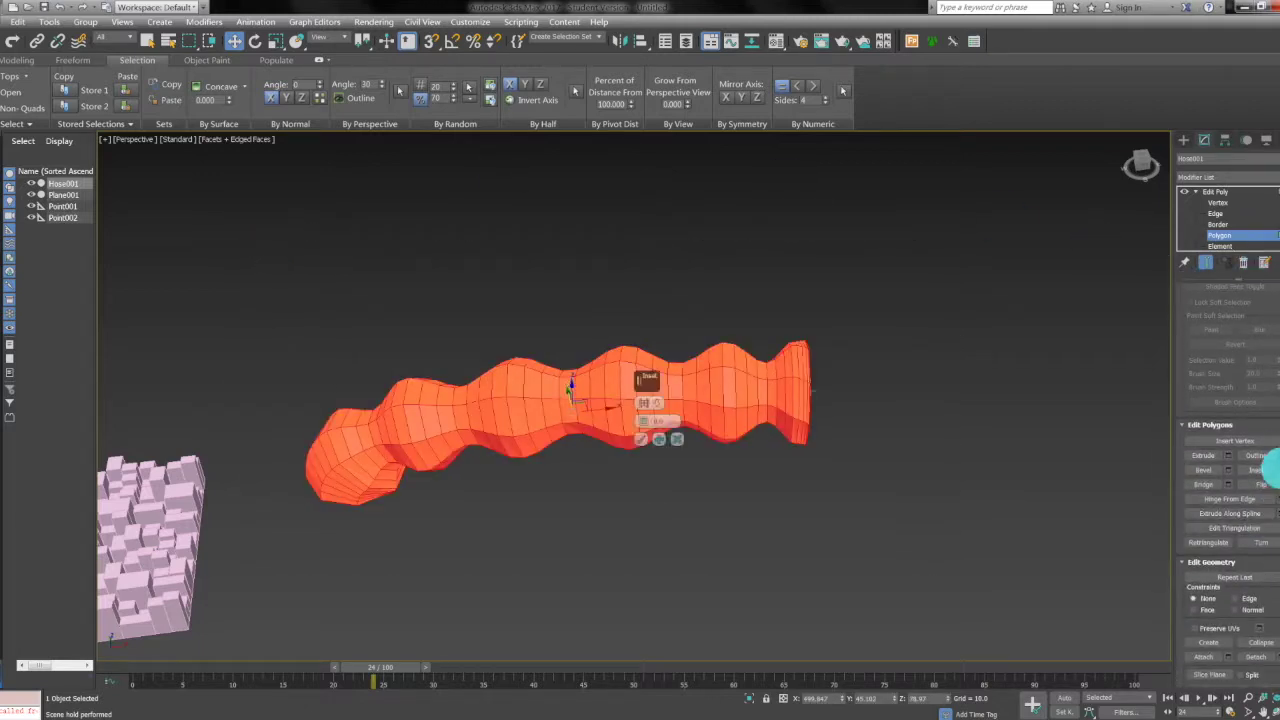
click(645, 404)
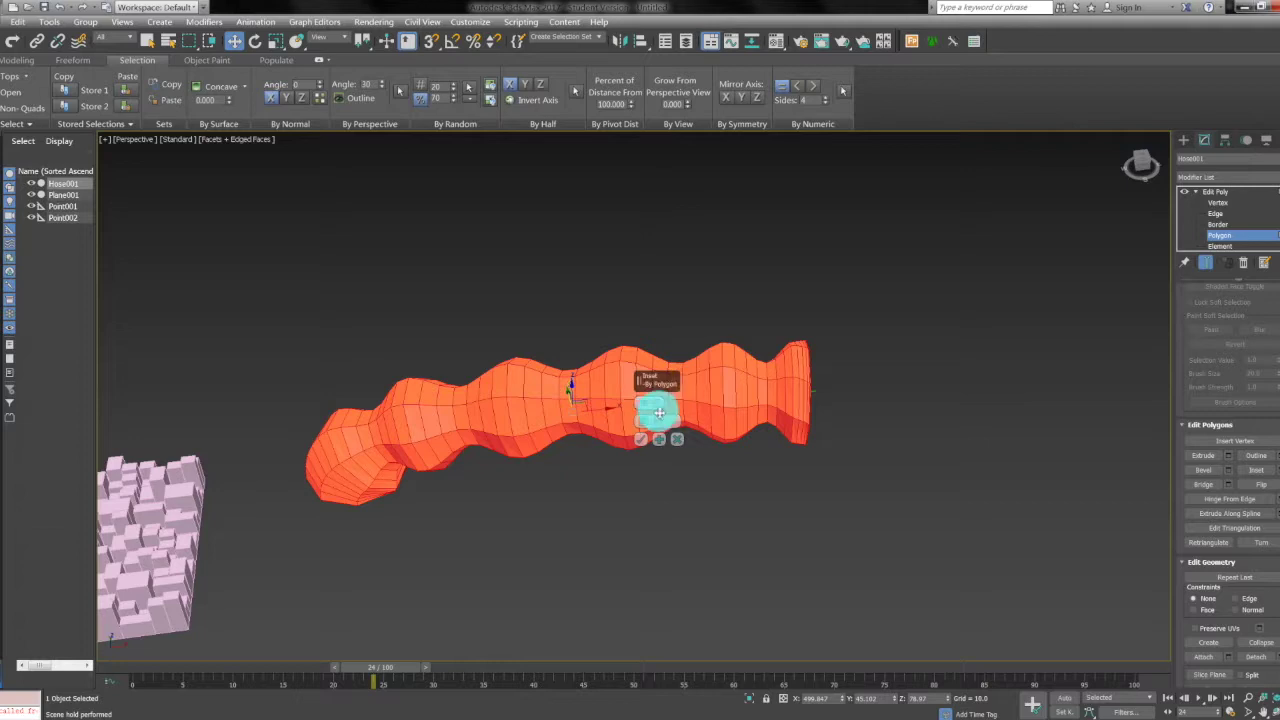
drag(646, 424, 656, 408)
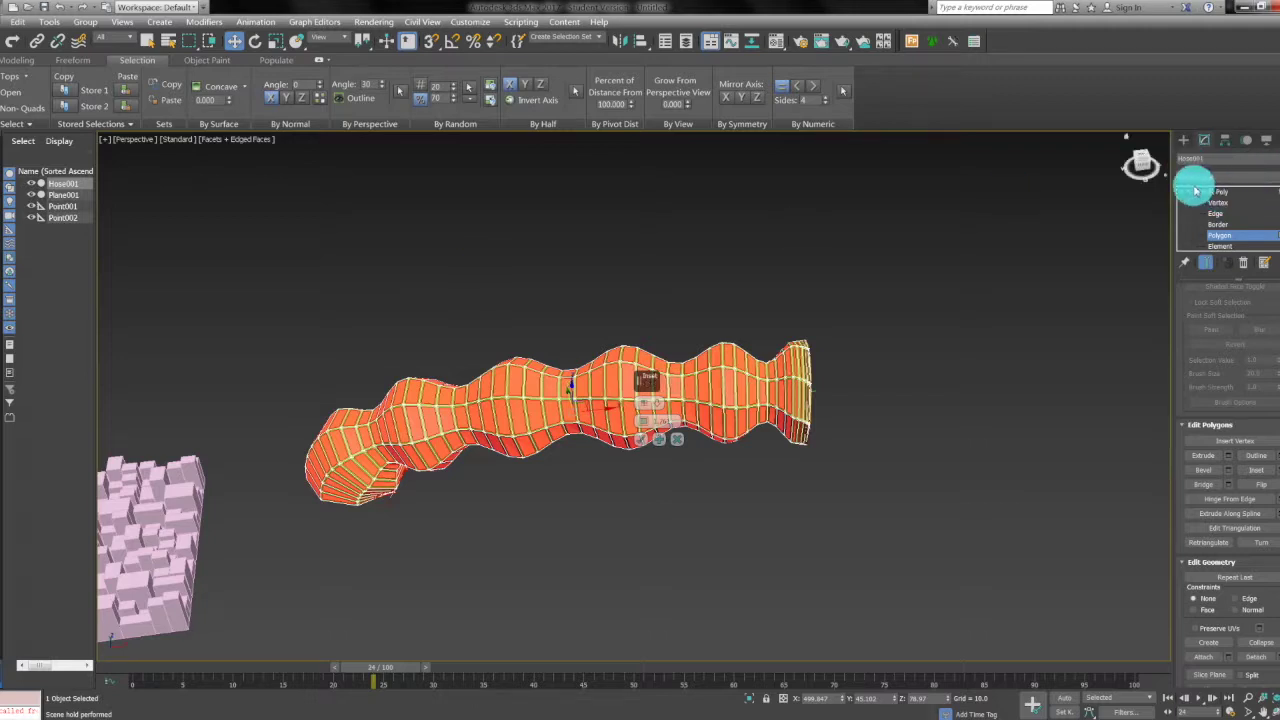
- Add a DeleteMesh modifier above Edit Poly to remove the inset faces, and inspect the resulting lattice
click(1250, 177)
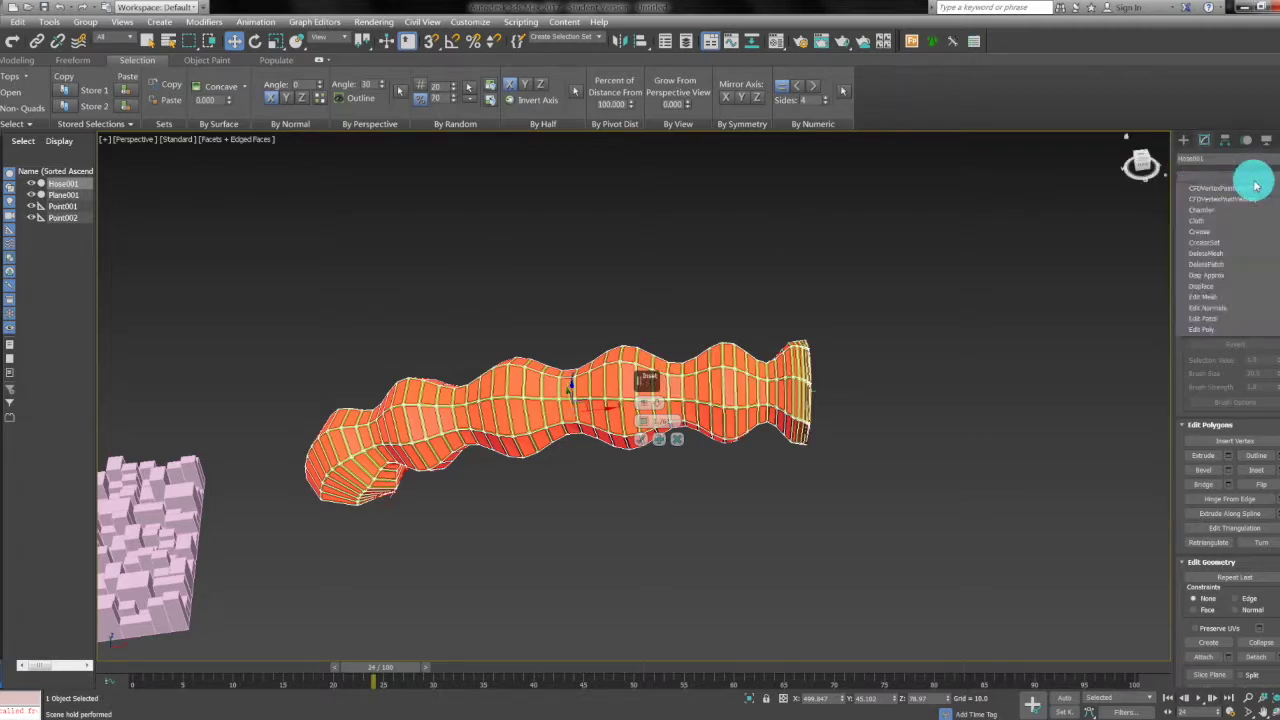
click(1234, 189)
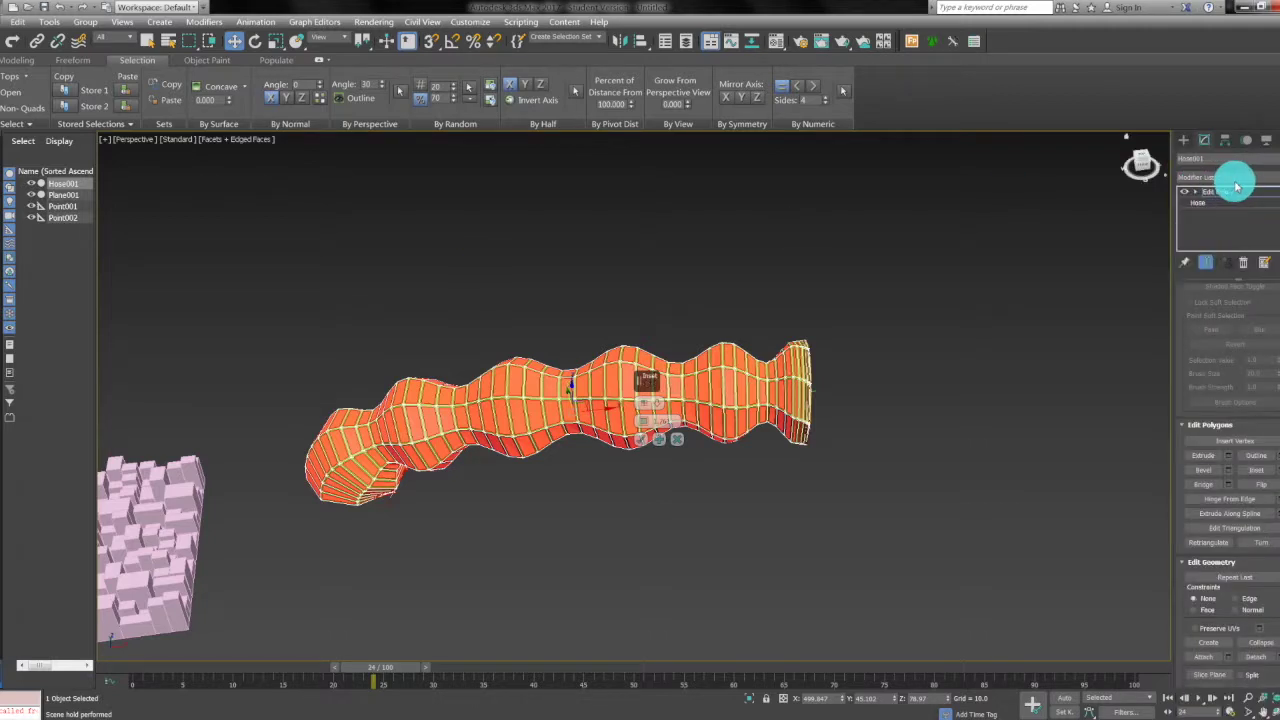
click(1236, 184)
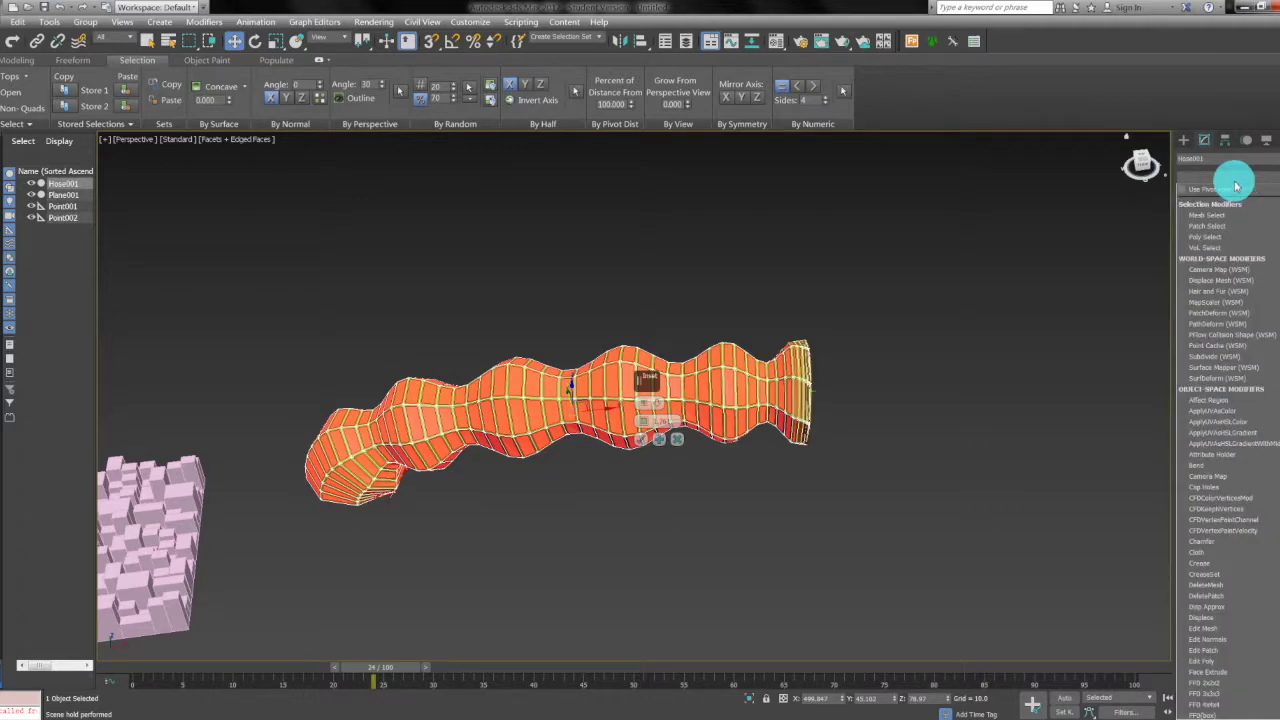
scroll(1236, 187, down, 10)
click(1236, 190)
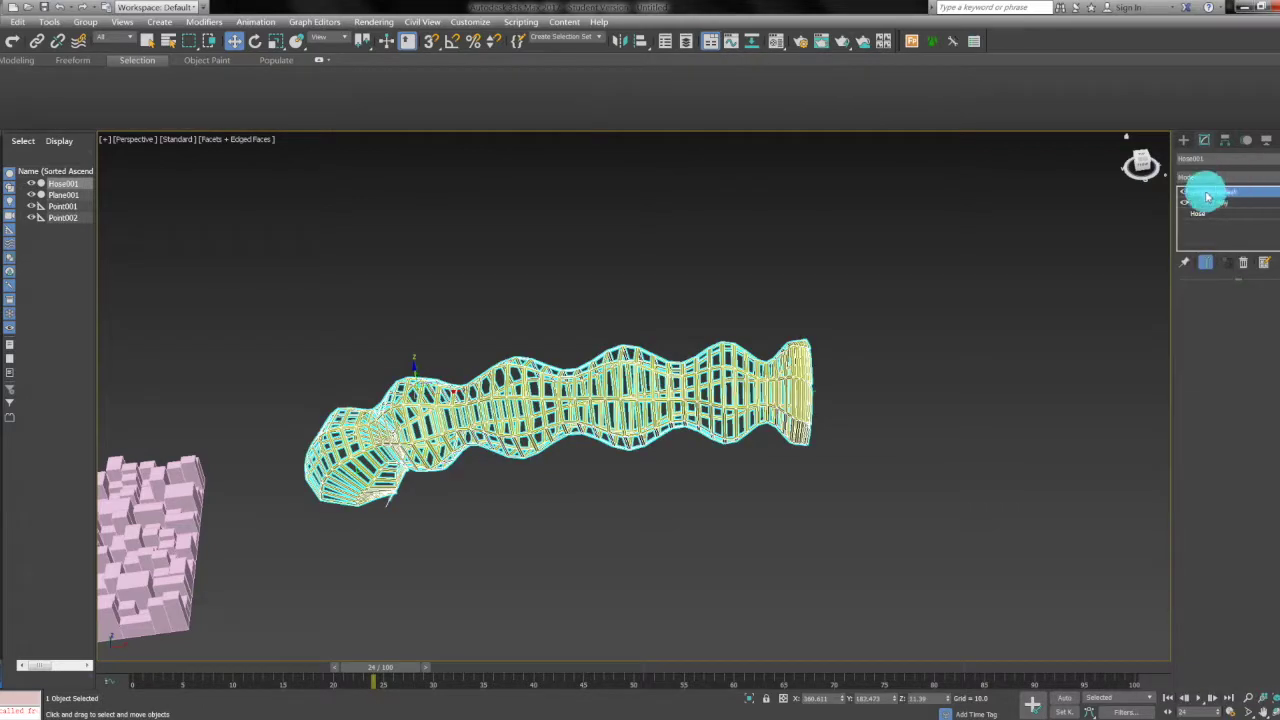
alt+middle_drag(480, 520, 542, 500)
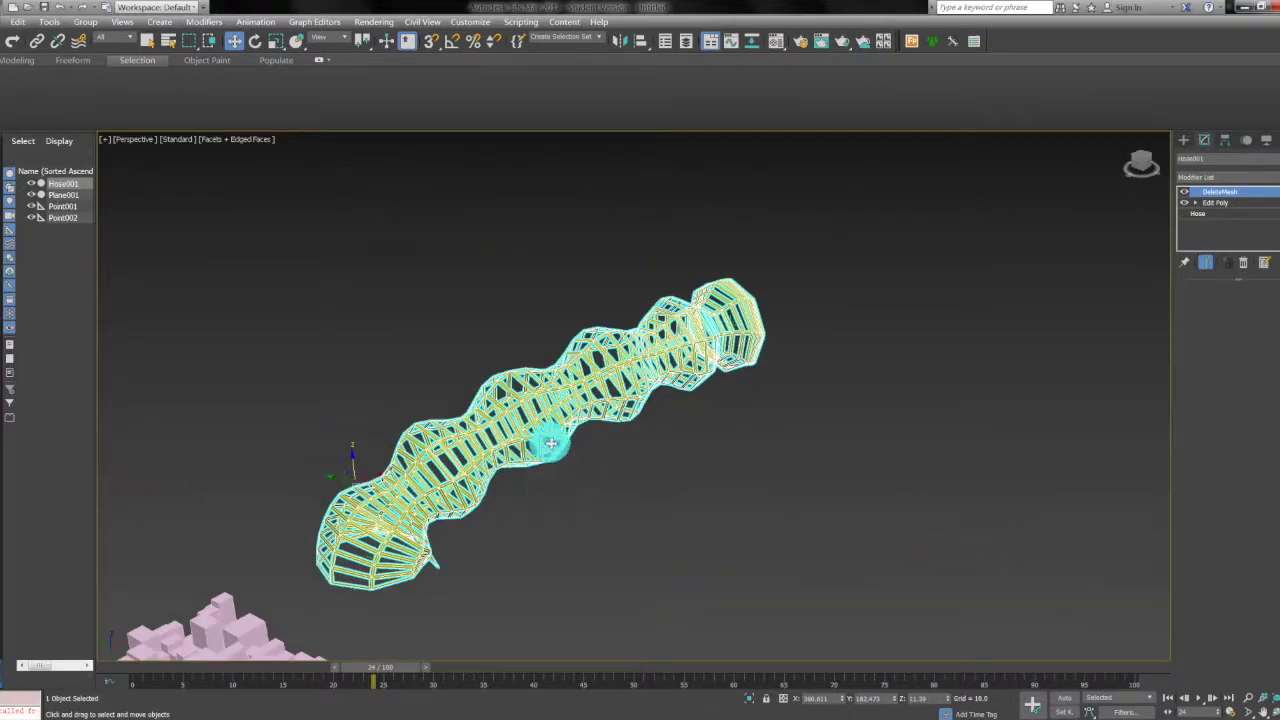
scroll(575, 425, up, 3)
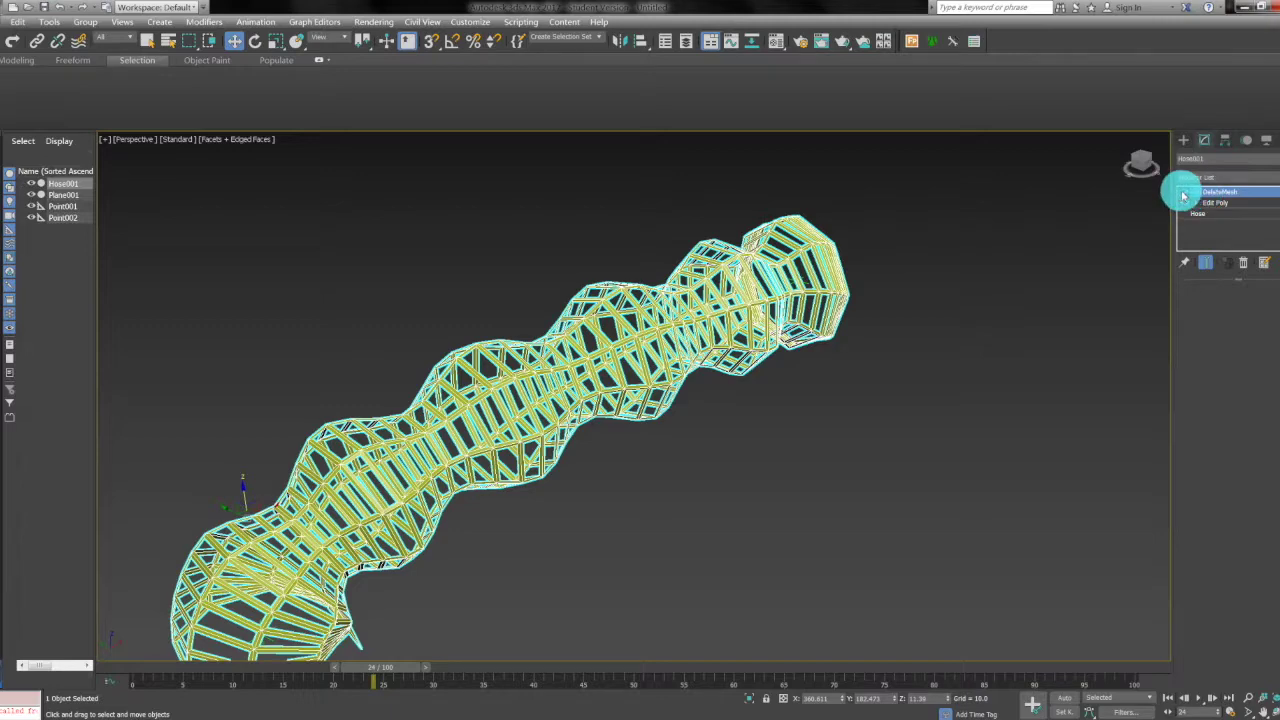
- Turn off DeleteMesh on the hose and insert a Greeble modifier directly above Edit Poly
click(1185, 194)
click(1222, 203)
click(358, 416)
alt+middle_drag(735, 325, 734, 391)
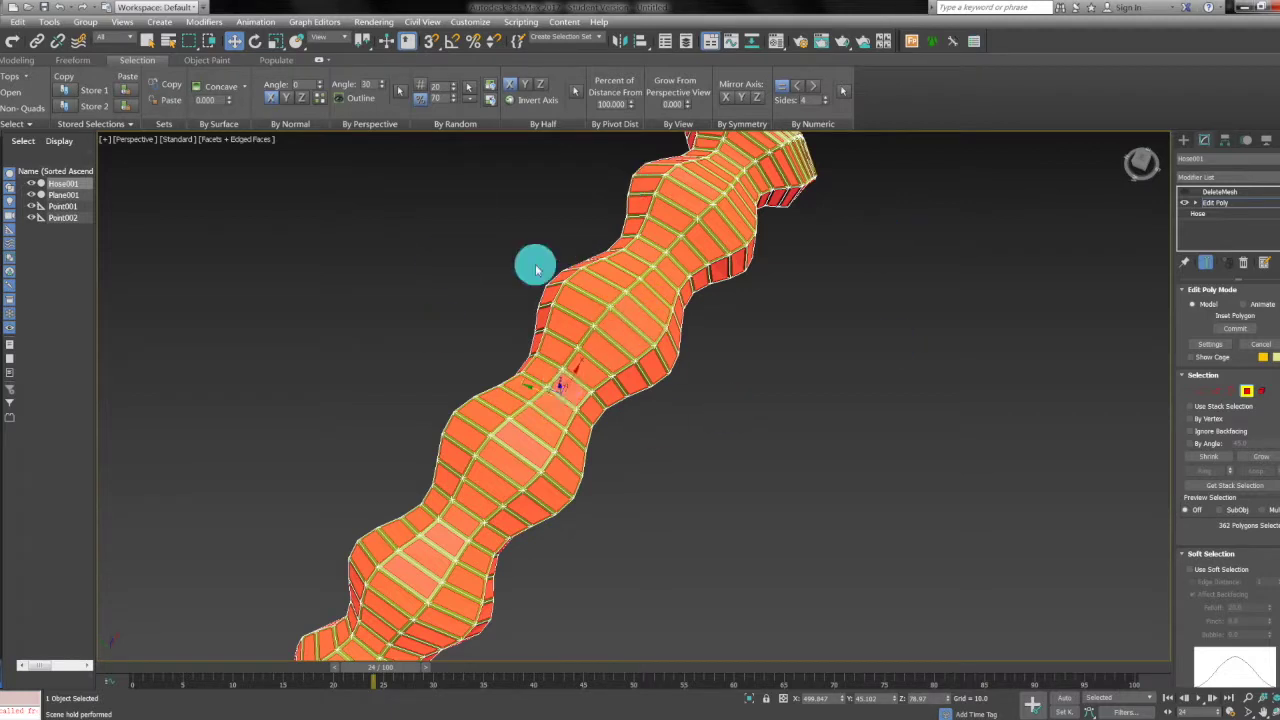
click(1245, 183)
scroll(1243, 177, down, 3)
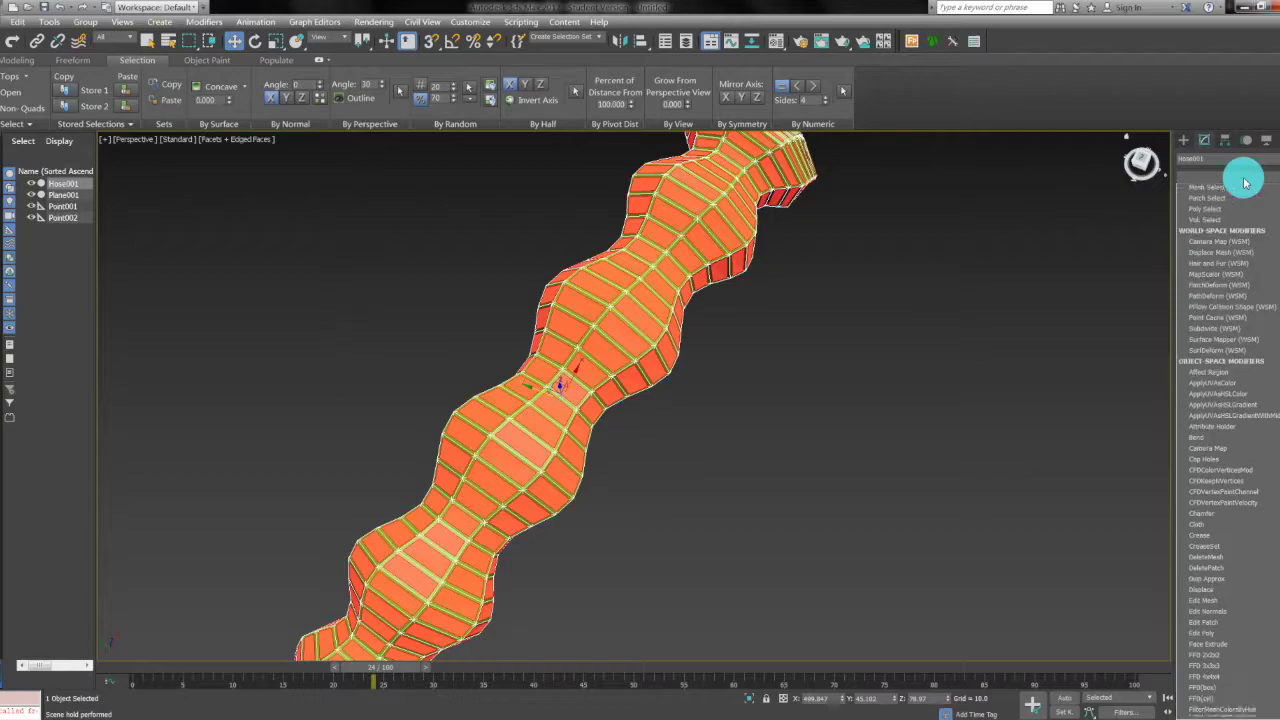
click(1222, 195)
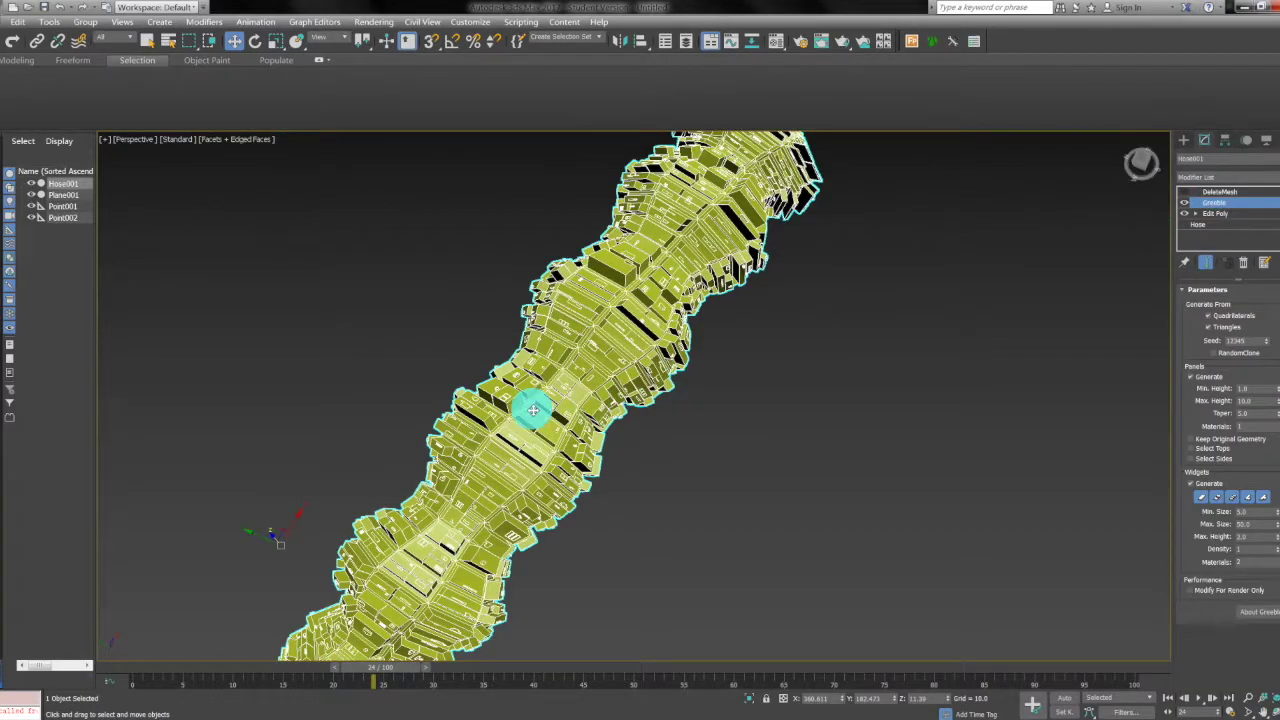
- Inspect the greebled hose surface and raise the Greeble panels' maximum height to about 25.7
alt+middle_drag(530, 420, 457, 397)
scroll(531, 417, up, 5)
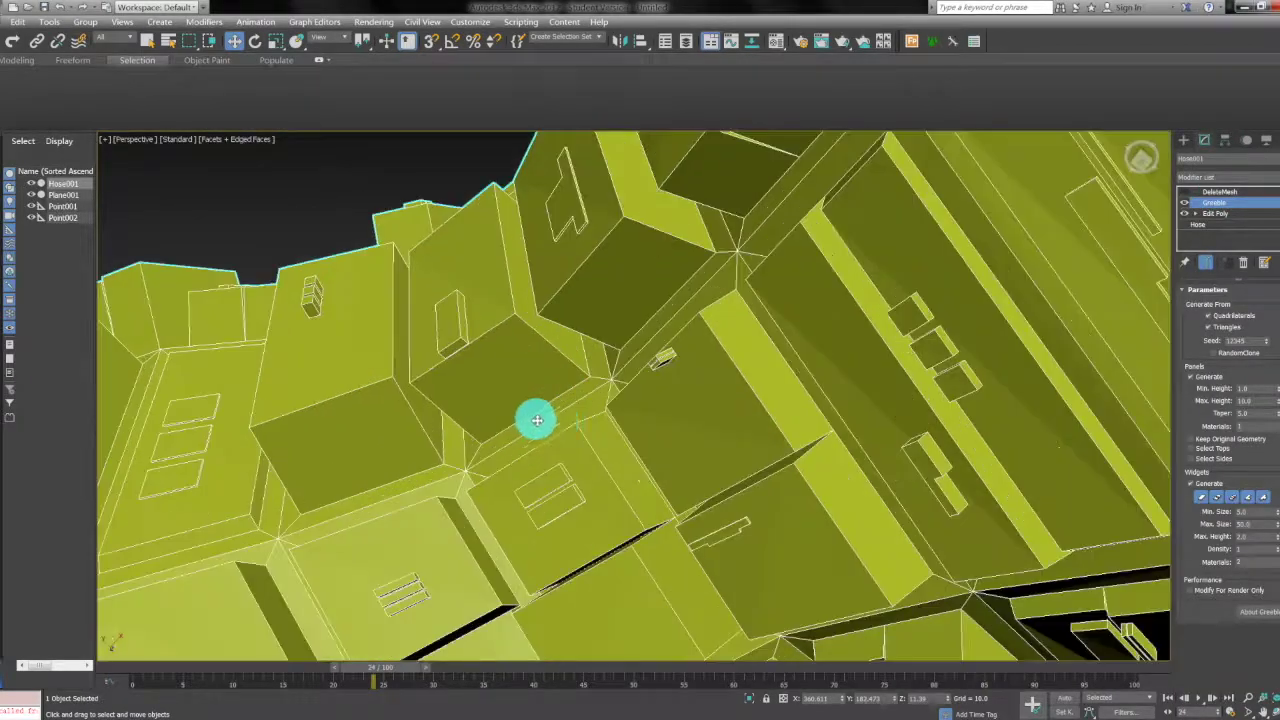
scroll(583, 425, down, 2)
alt+middle_drag(653, 411, 550, 378)
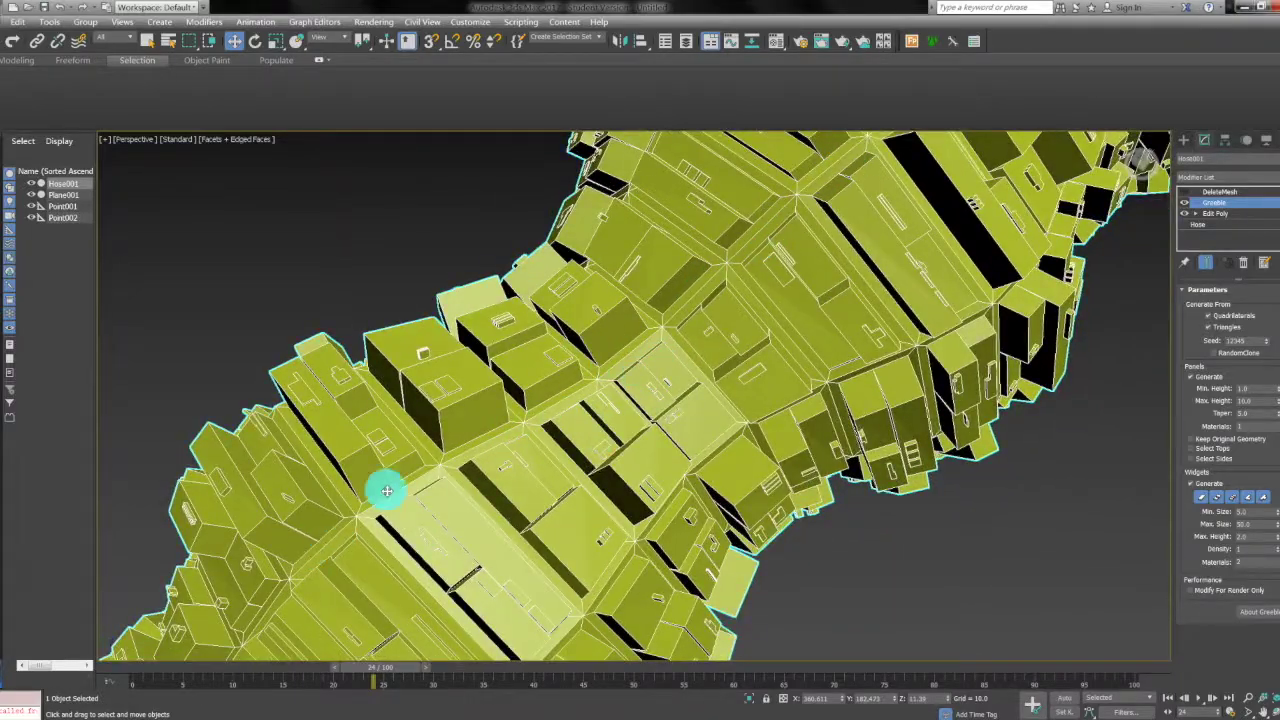
alt+middle_drag(749, 358, 726, 409)
scroll(858, 282, down, 5)
alt+middle_drag(609, 486, 681, 421)
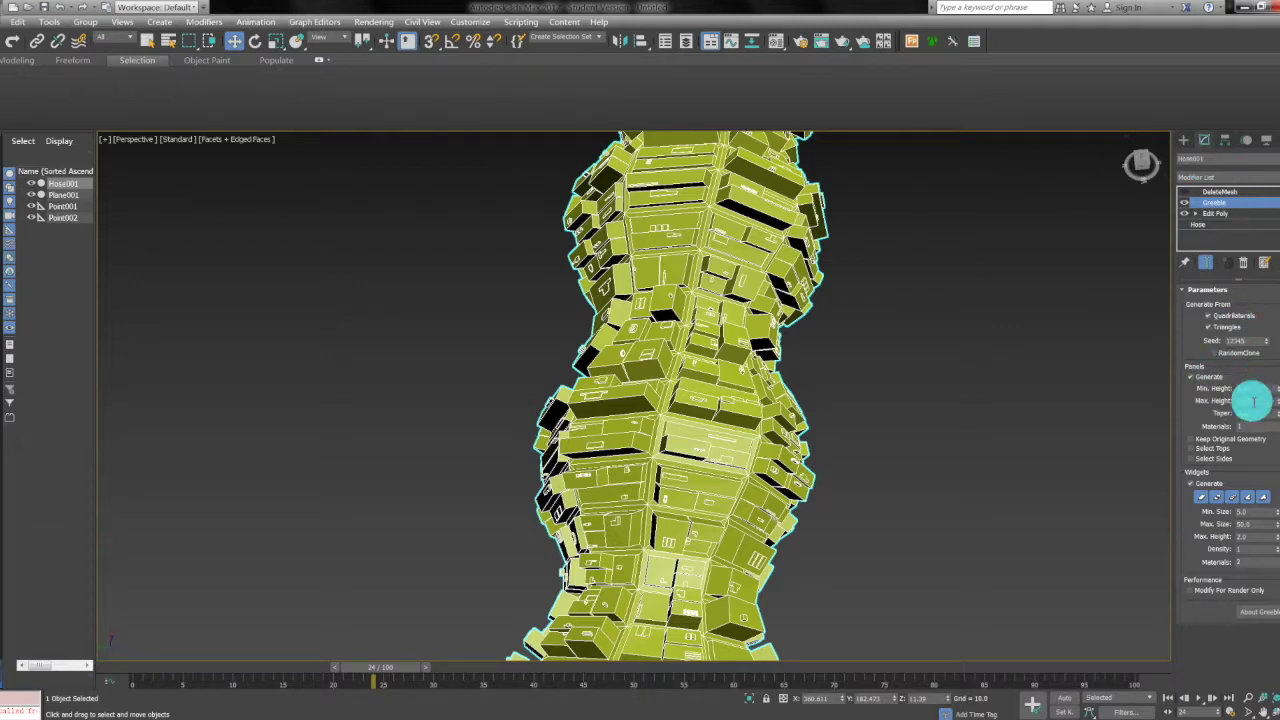
click(647, 446)
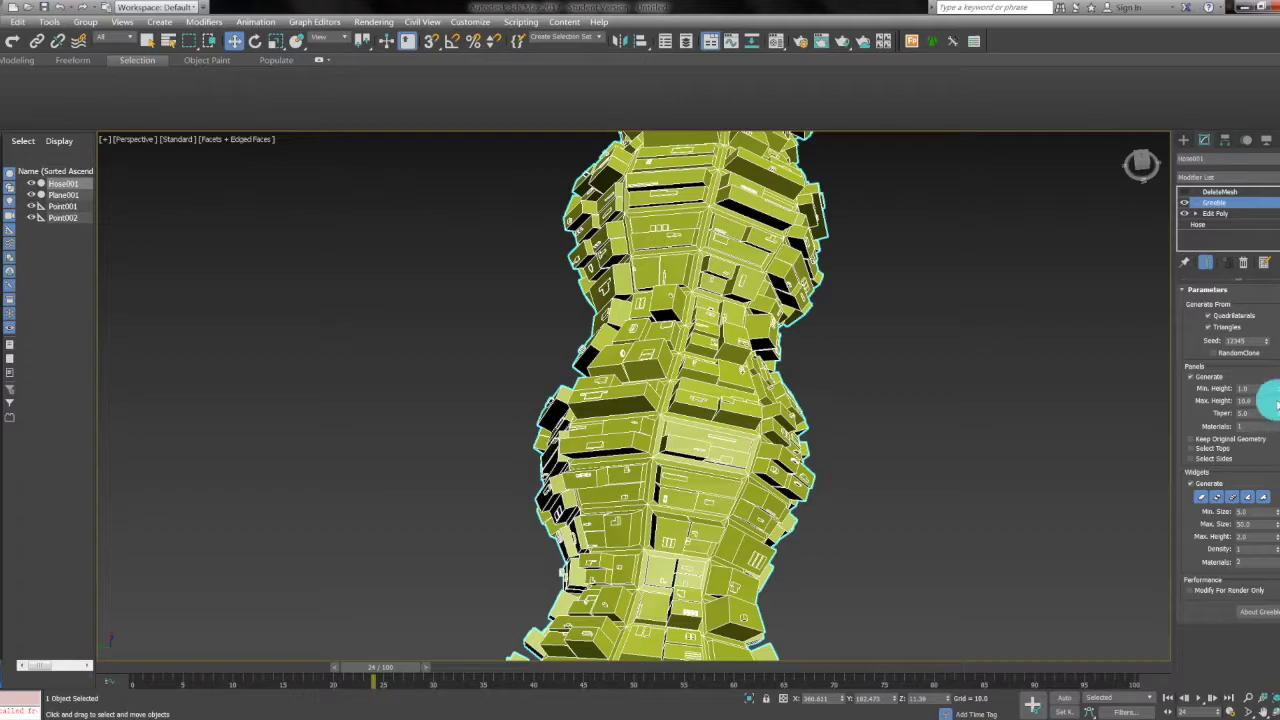
drag(1268, 403, 1258, 352)
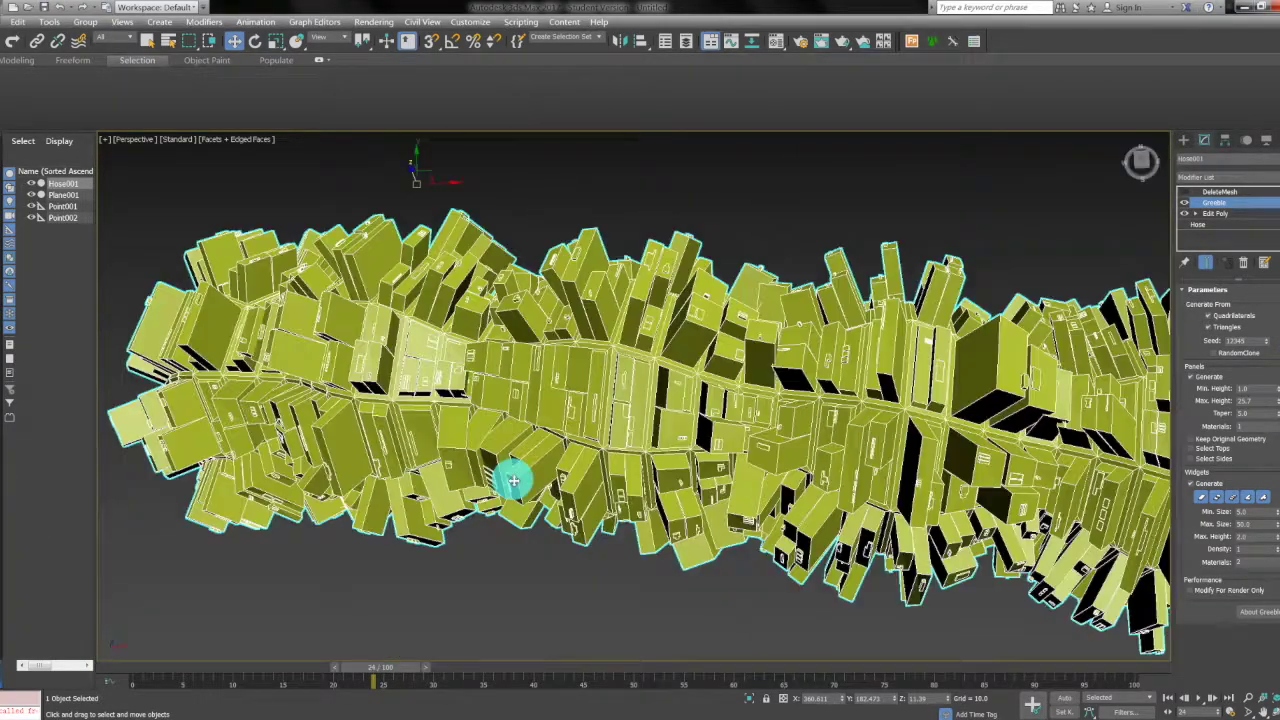
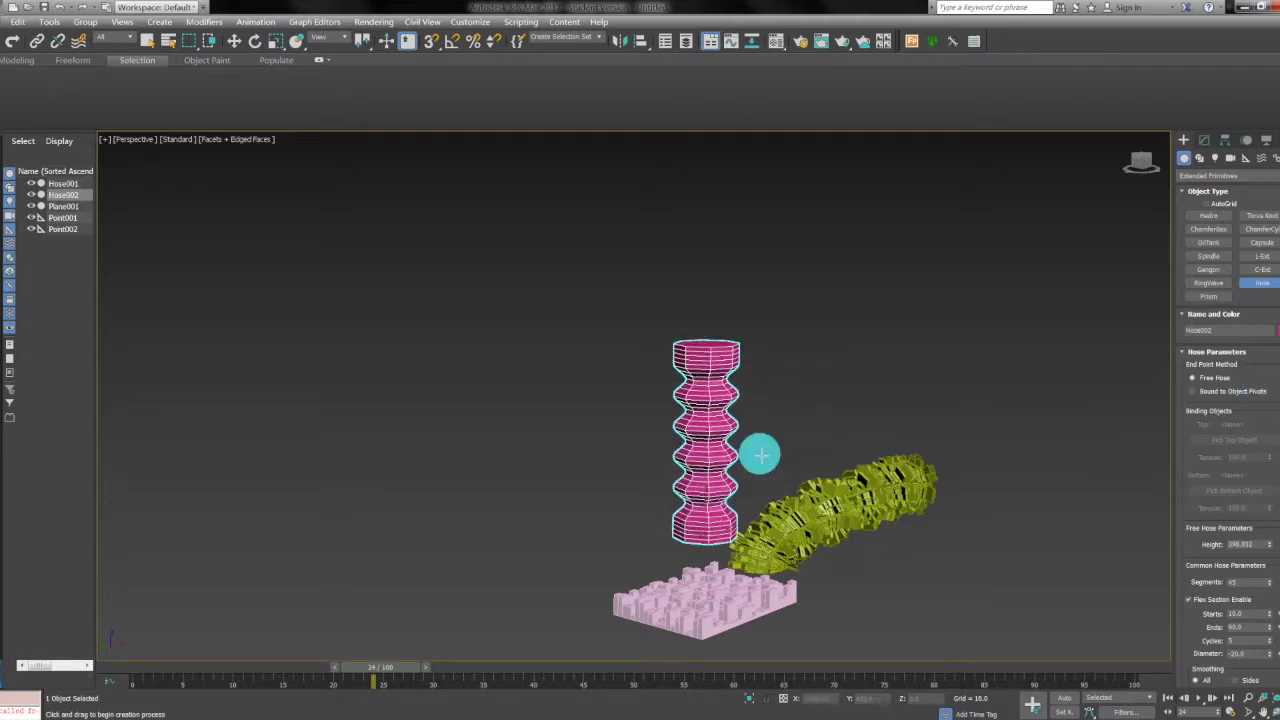
- Adjust the second hose's flex section to form a vase-like shape with a single narrow neck in its upper half
drag(1269, 621, 820, 412)
drag(1271, 647, 1271, 648)
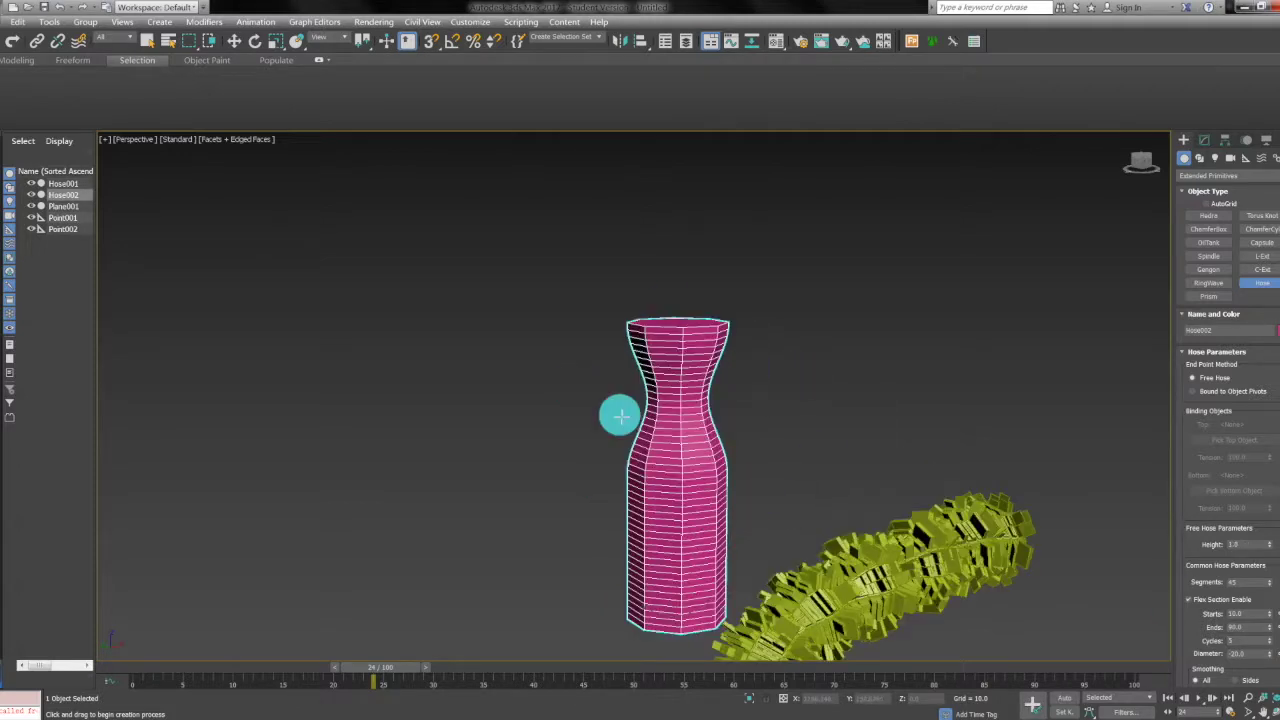
- Add an Edit Poly modifier to the vase-shaped hose
click(1205, 142)
click(1241, 178)
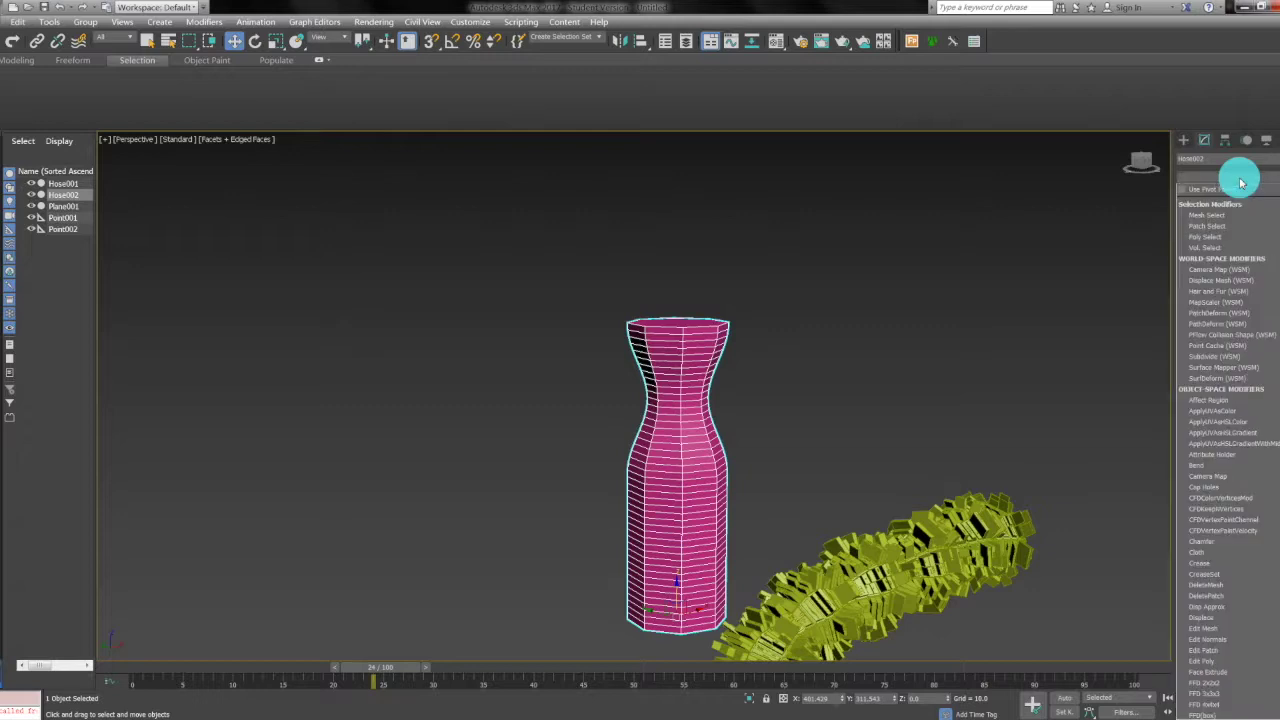
text(esh)
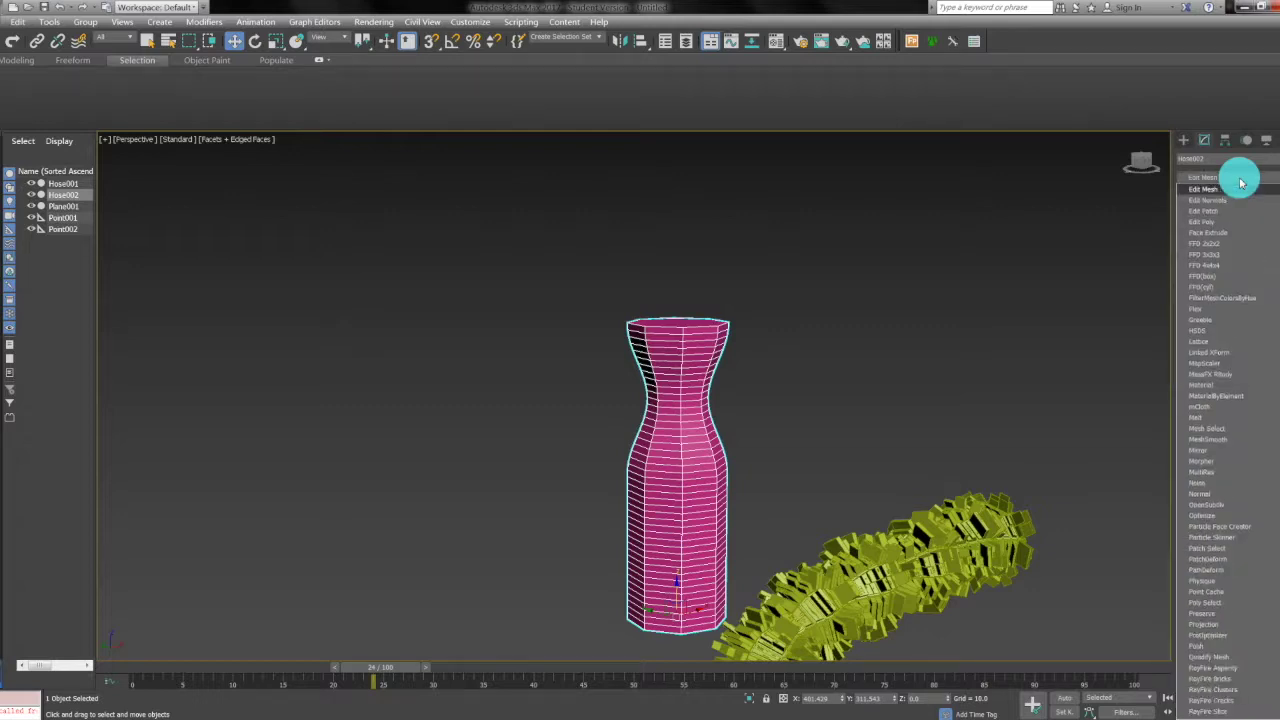
click(1222, 220)
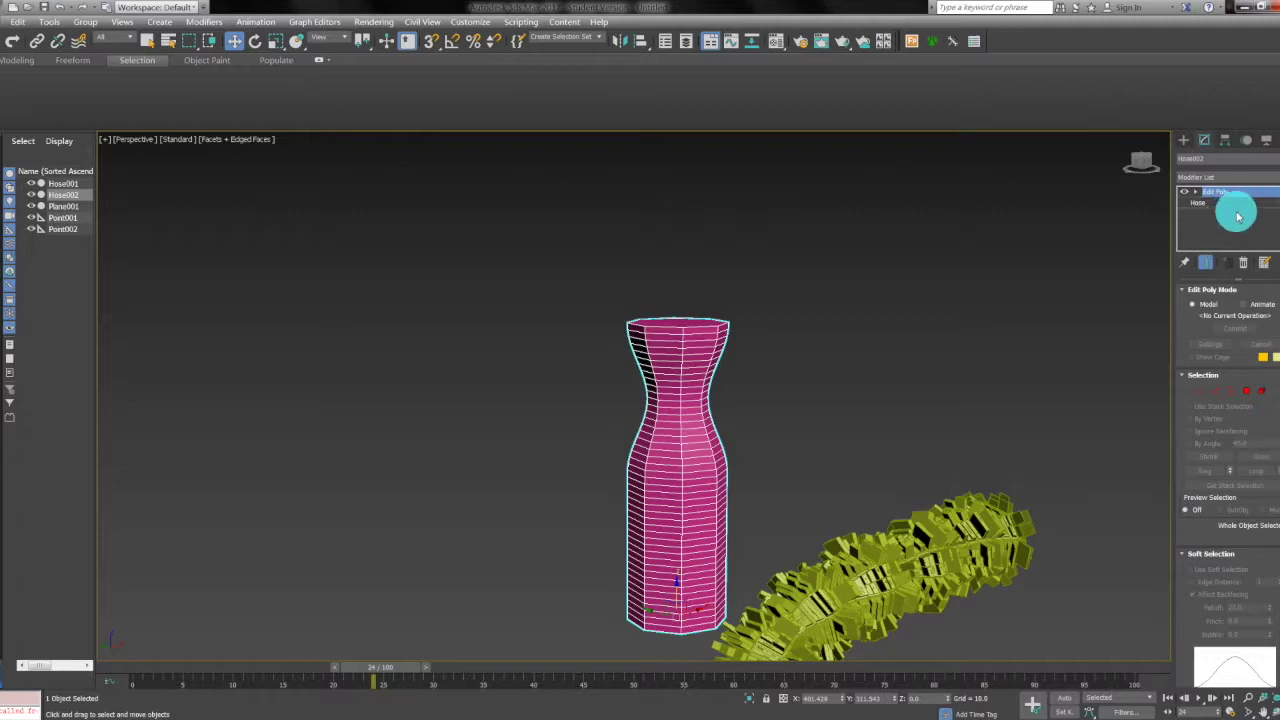
scroll(1272, 550, down, 3)
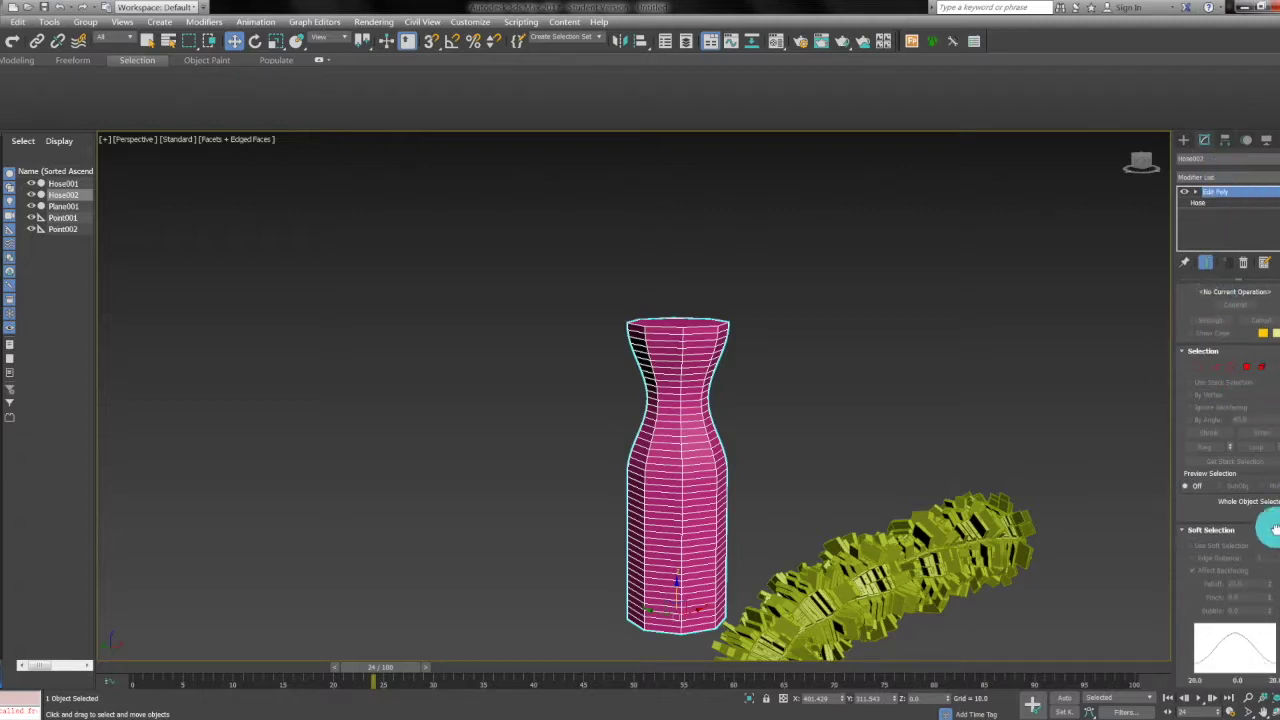
scroll(1270, 580, down, 3)
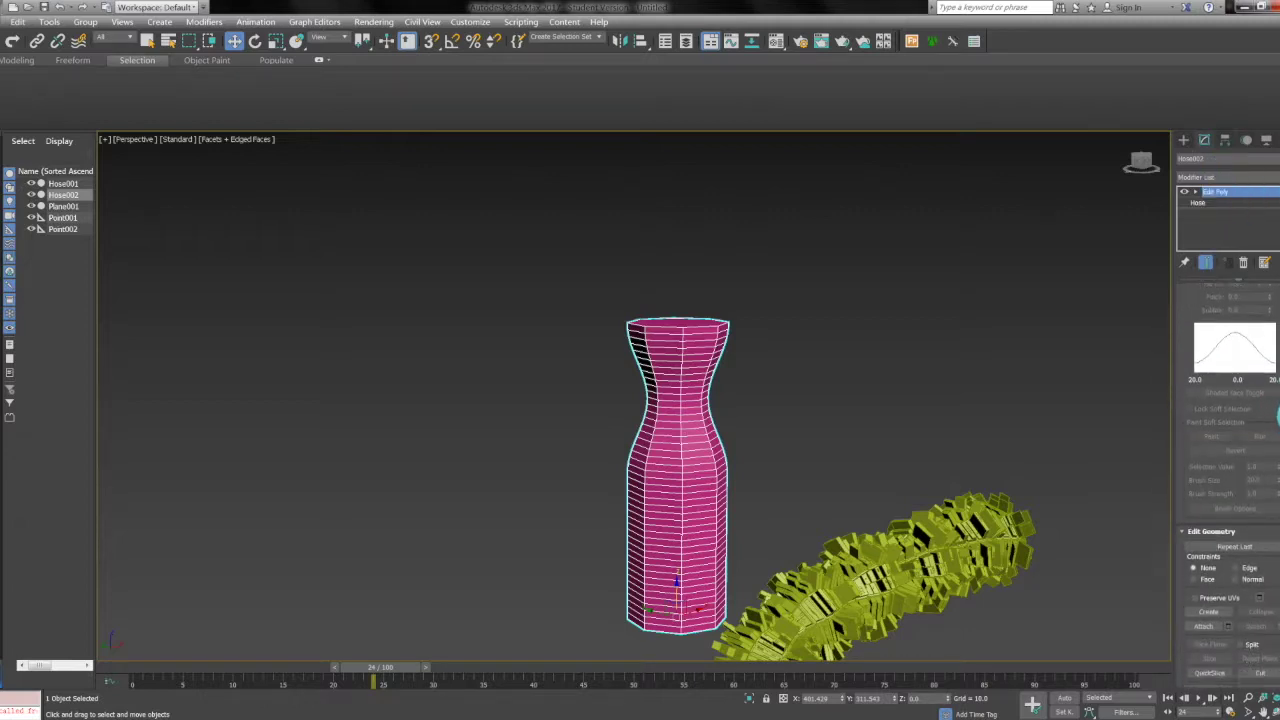
- Select all polygons of the vase-shaped hose at the Polygon sub-object level, including those around its edges
middle_drag(651, 654, 861, 559)
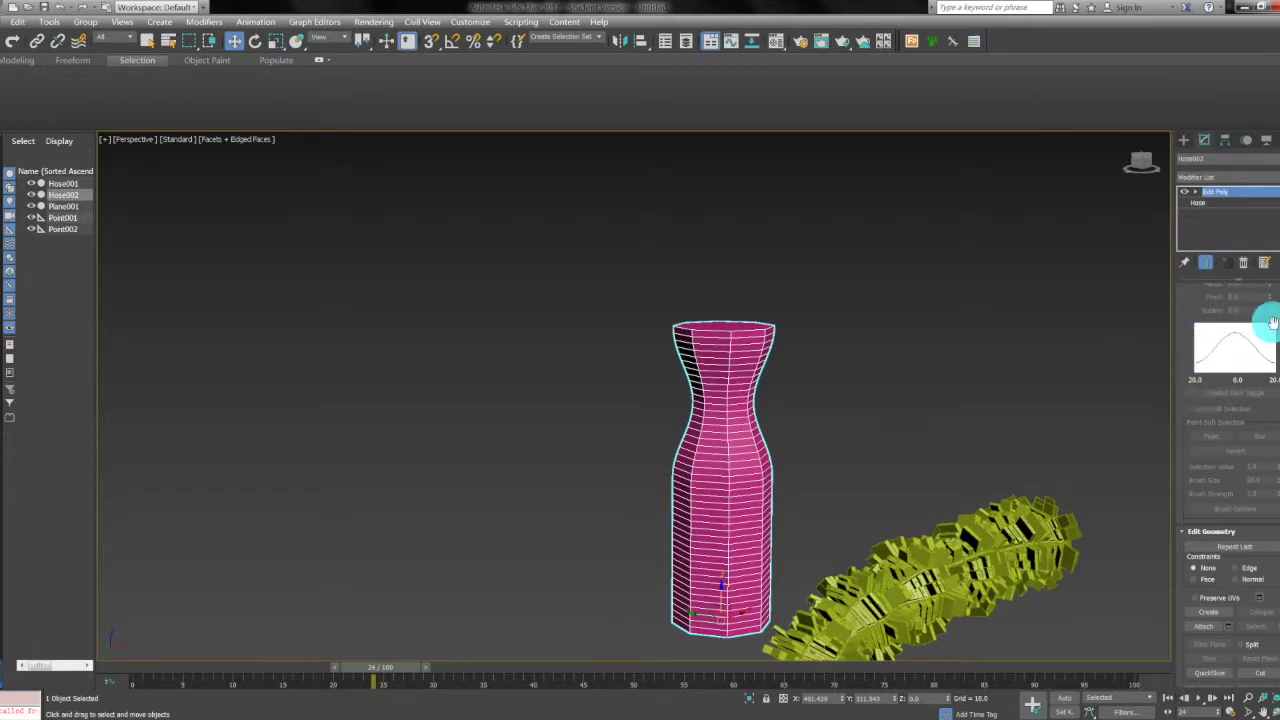
scroll(1262, 405, up, 3)
click(1246, 346)
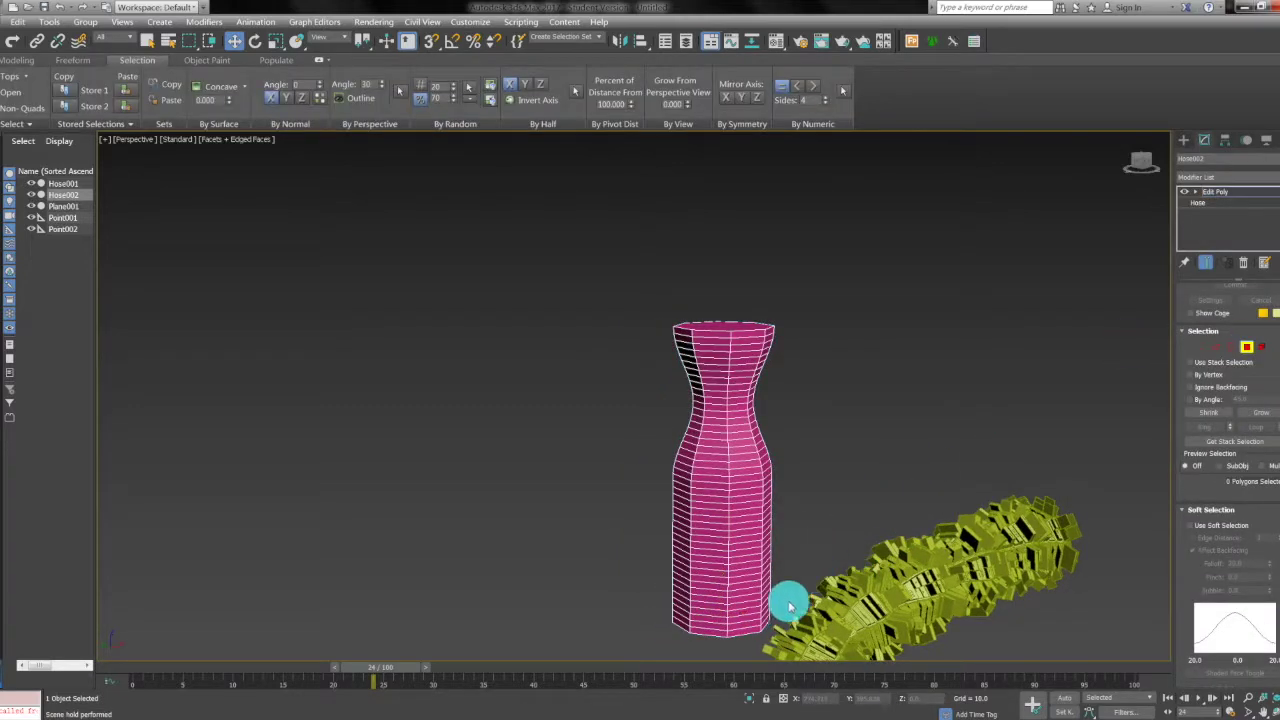
drag(770, 637, 526, 208)
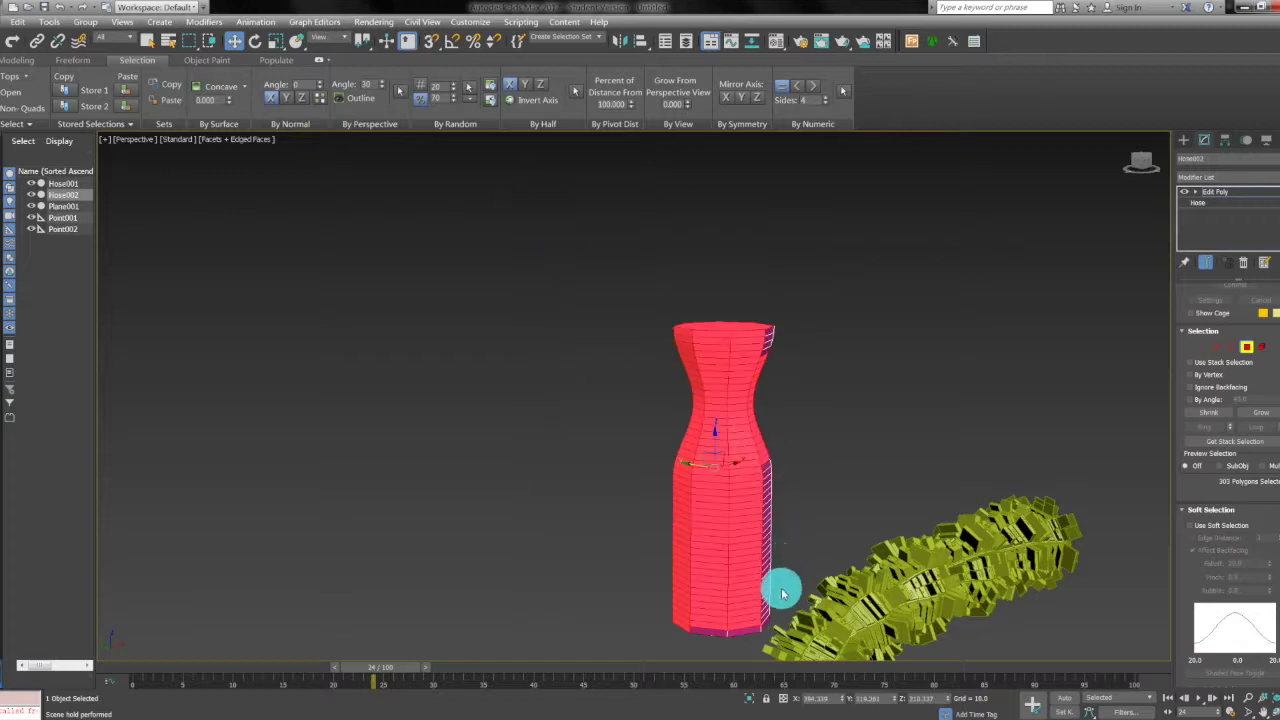
drag(785, 628, 514, 140)
alt+middle_drag(791, 471, 819, 525)
drag(810, 632, 577, 269)
- Inset the selected polygons of the vase-shaped hose by about 2.96
drag(1251, 505, 1236, 349)
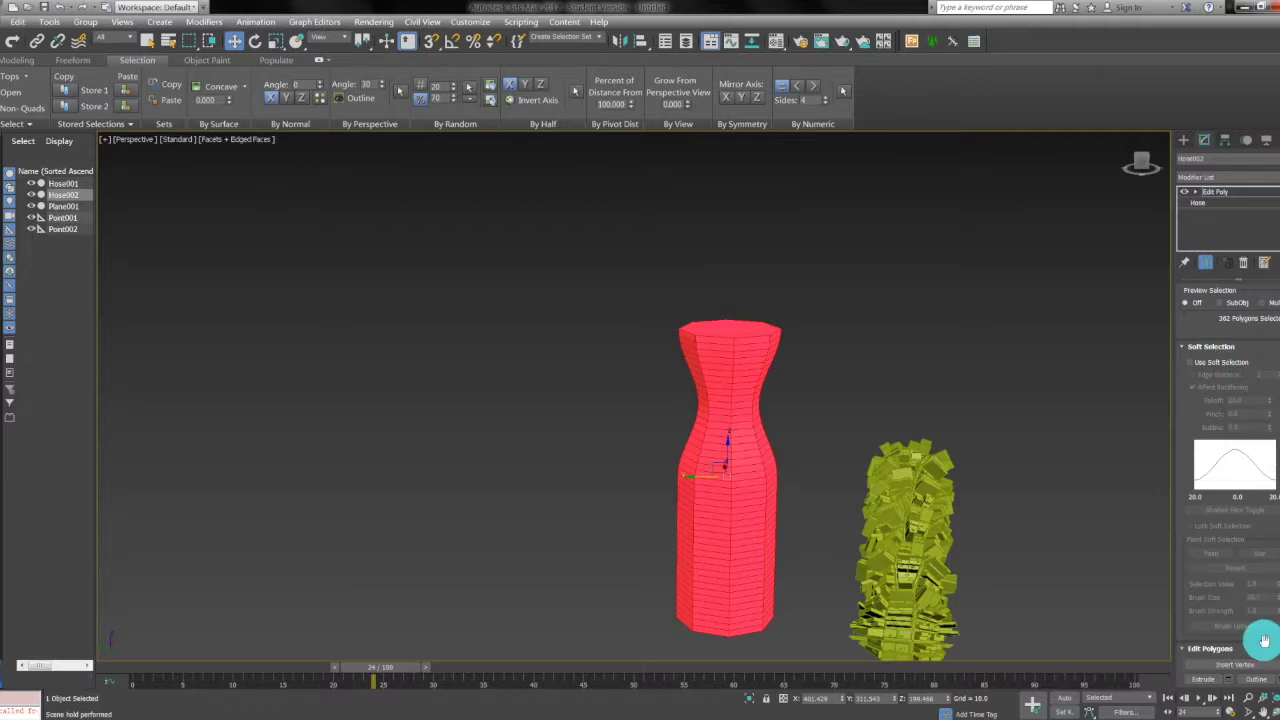
drag(1264, 641, 1244, 513)
click(1272, 538)
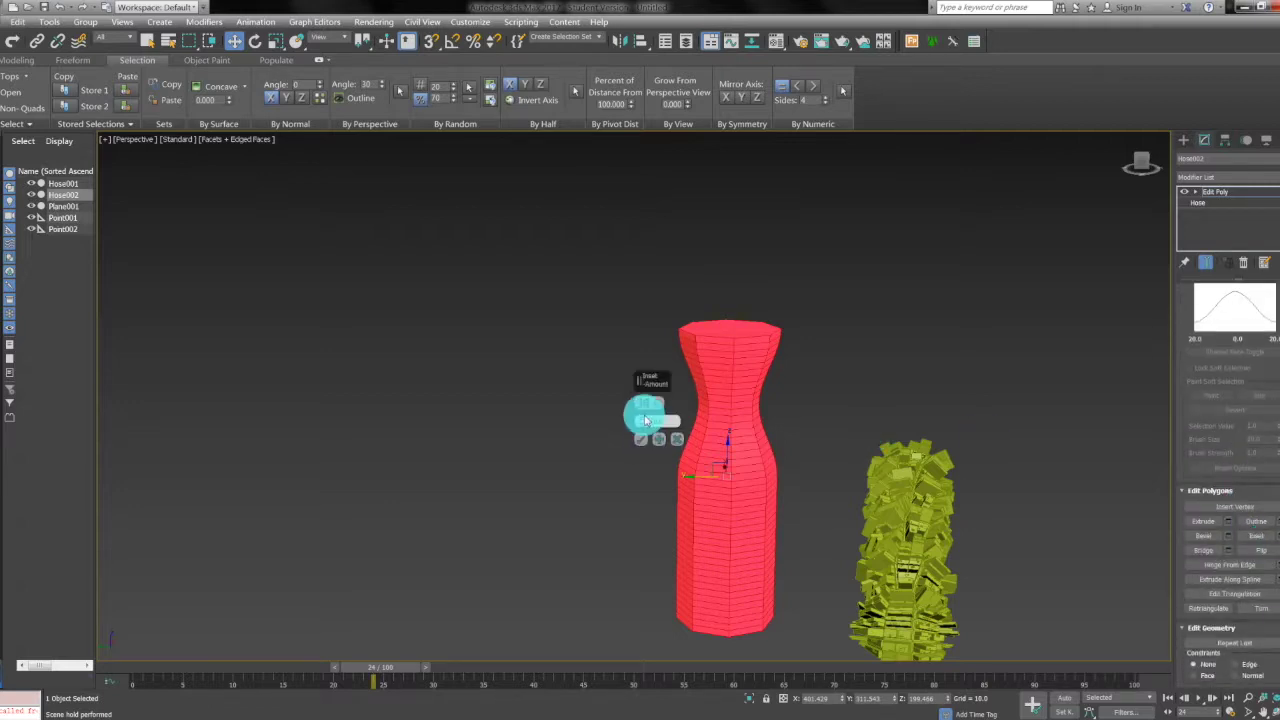
drag(643, 421, 641, 396)
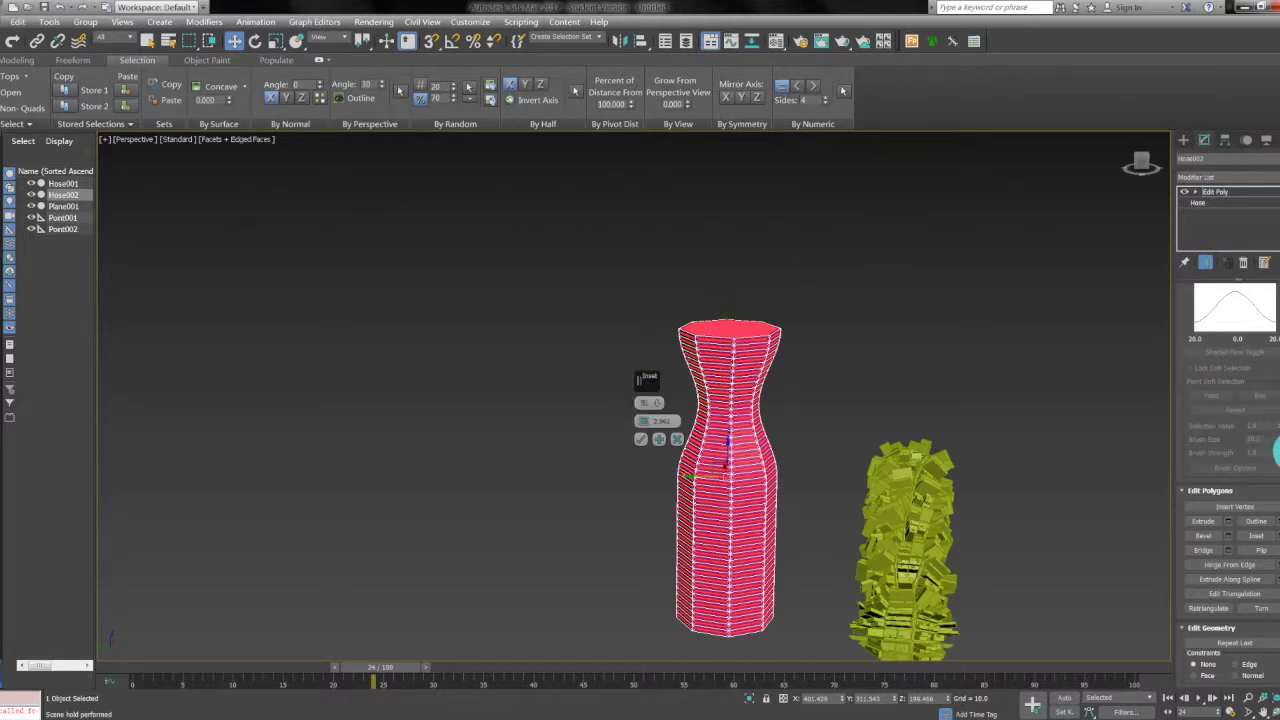
- Add a Greeble modifier to the inset vase-shaped hose and deselect it to inspect the result
click(1242, 190)
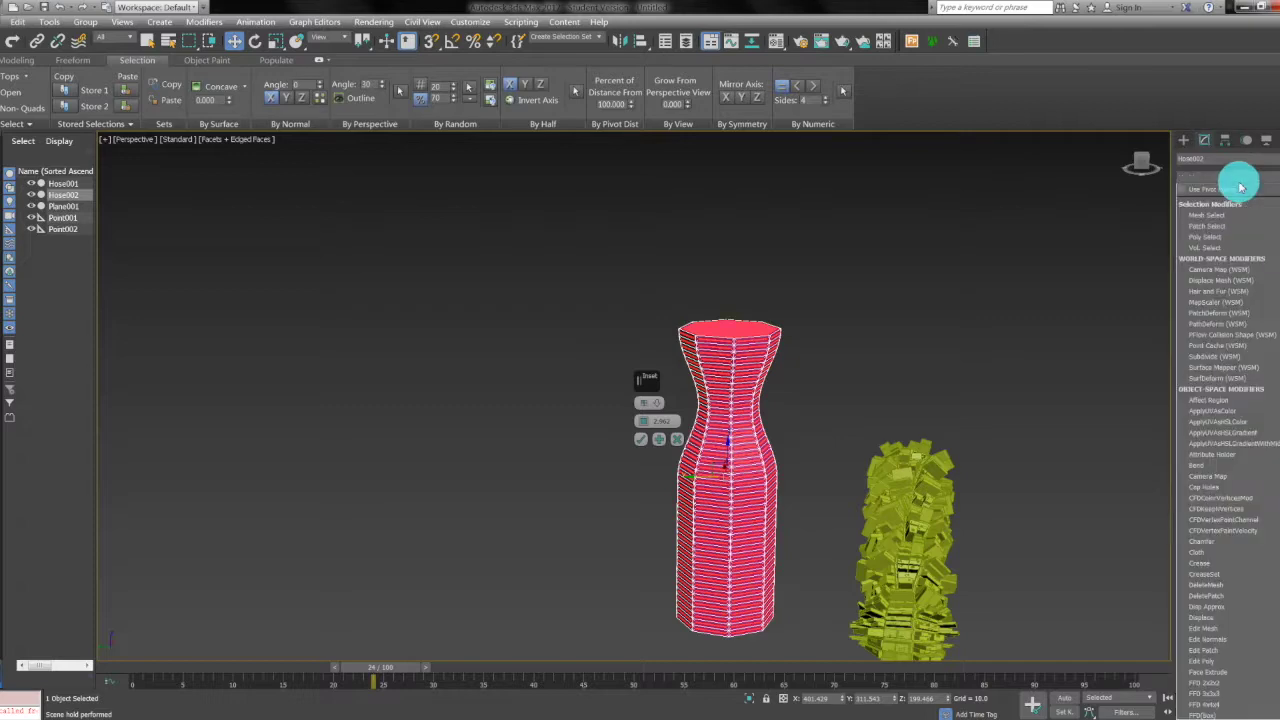
text(g)
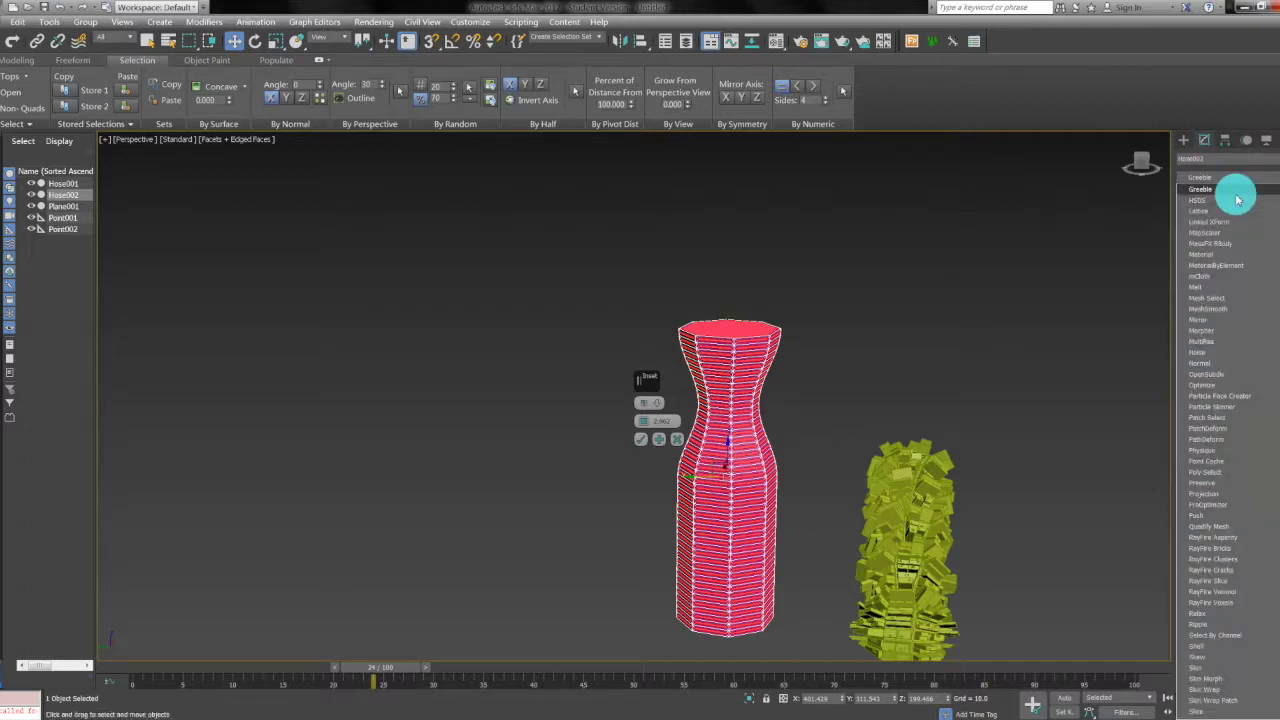
key(Return)
alt+middle_drag(917, 426, 711, 491)
click(980, 375)
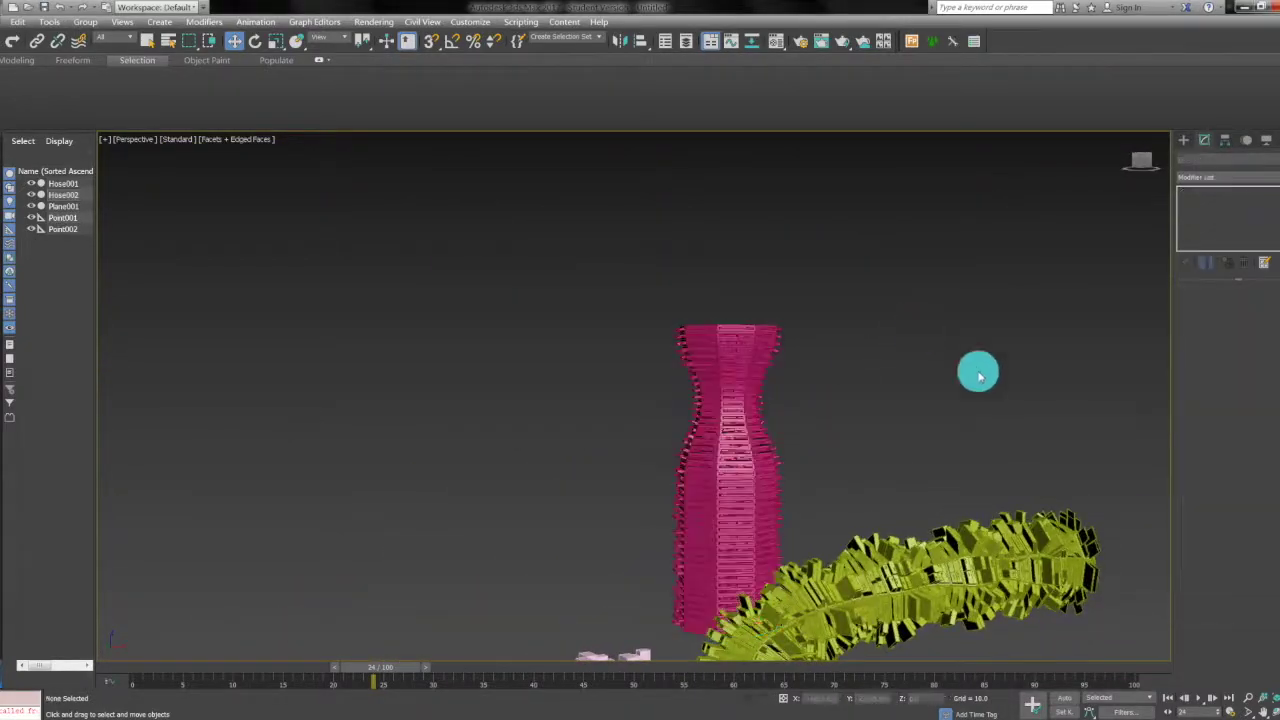
- Move the point helper at the greebled hose's far end up and inward to about X 512, Z 369, so the hose leans diagonally
click(975, 543)
alt+middle_drag(1077, 531, 1020, 443)
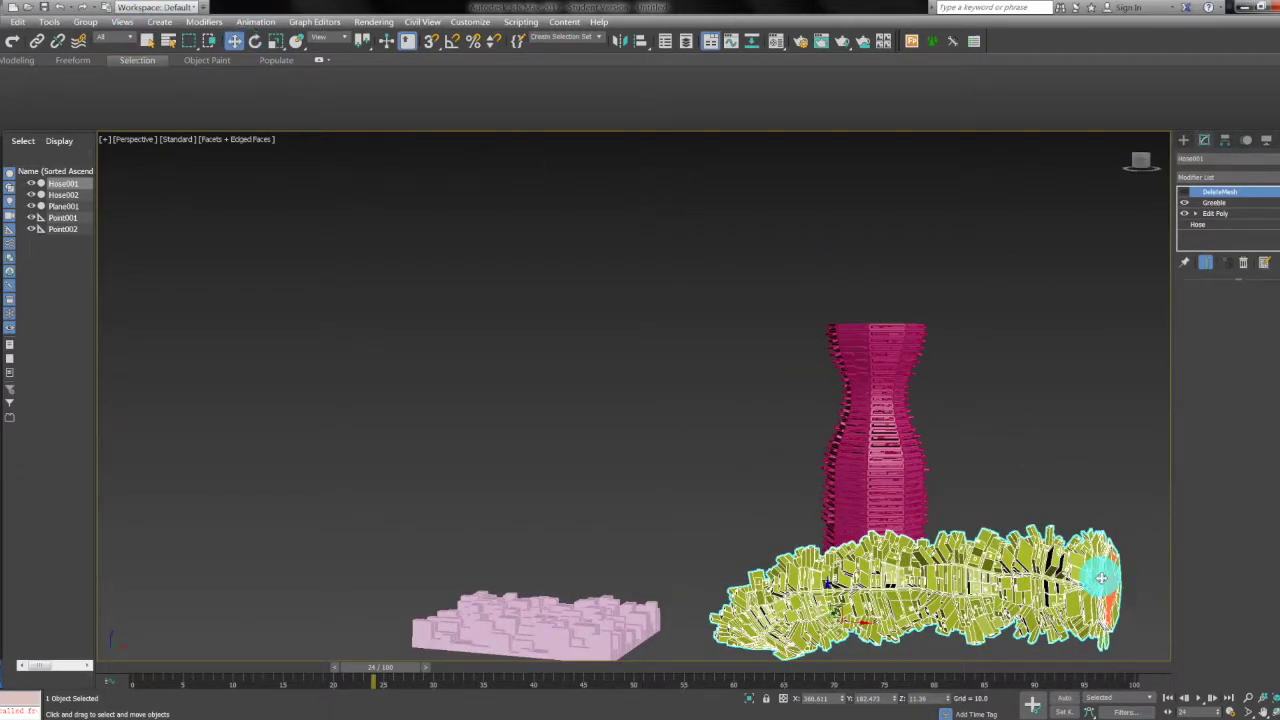
click(1114, 590)
drag(1114, 553, 963, 266)
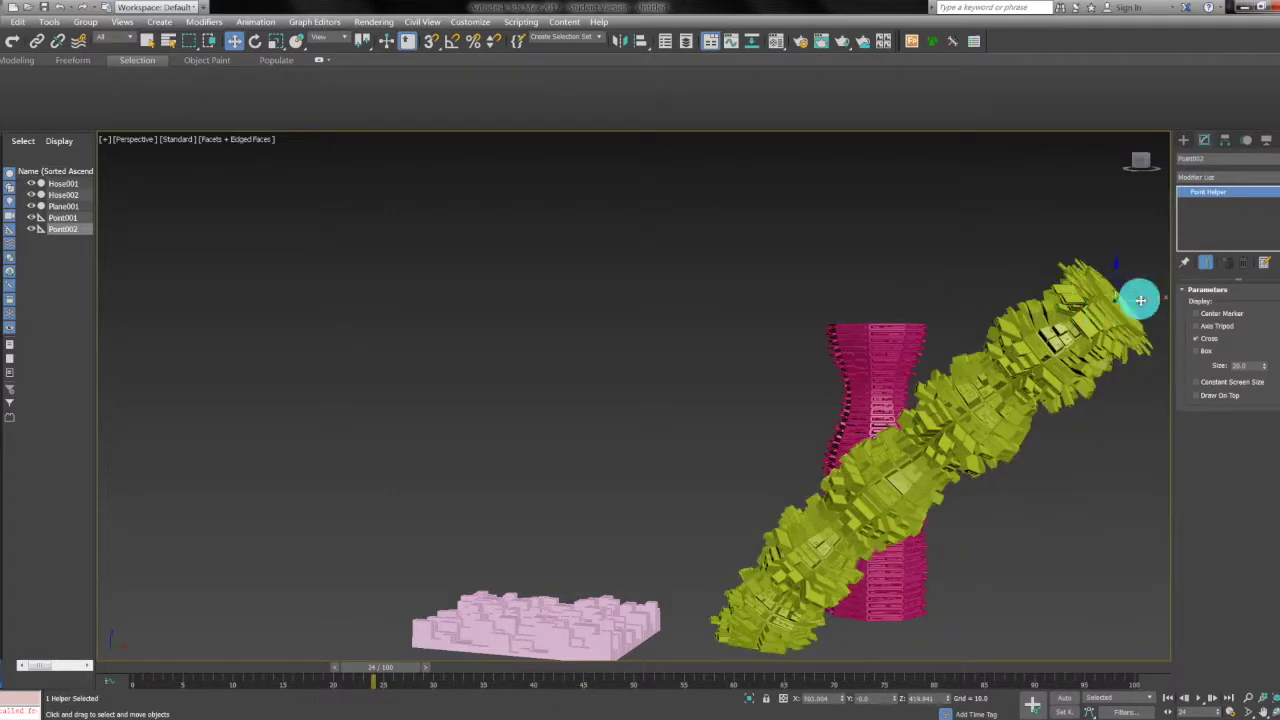
drag(1152, 299, 965, 331)
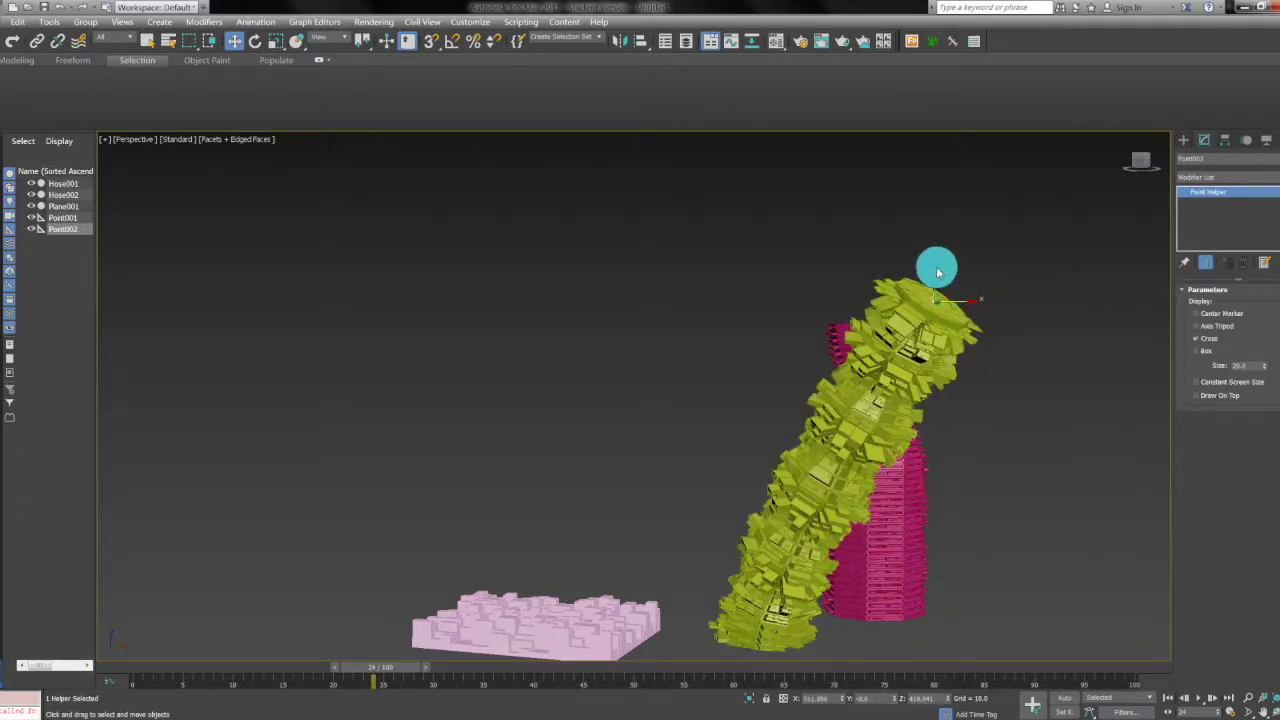
drag(934, 266, 846, 517)
alt+middle_drag(846, 517, 963, 511)
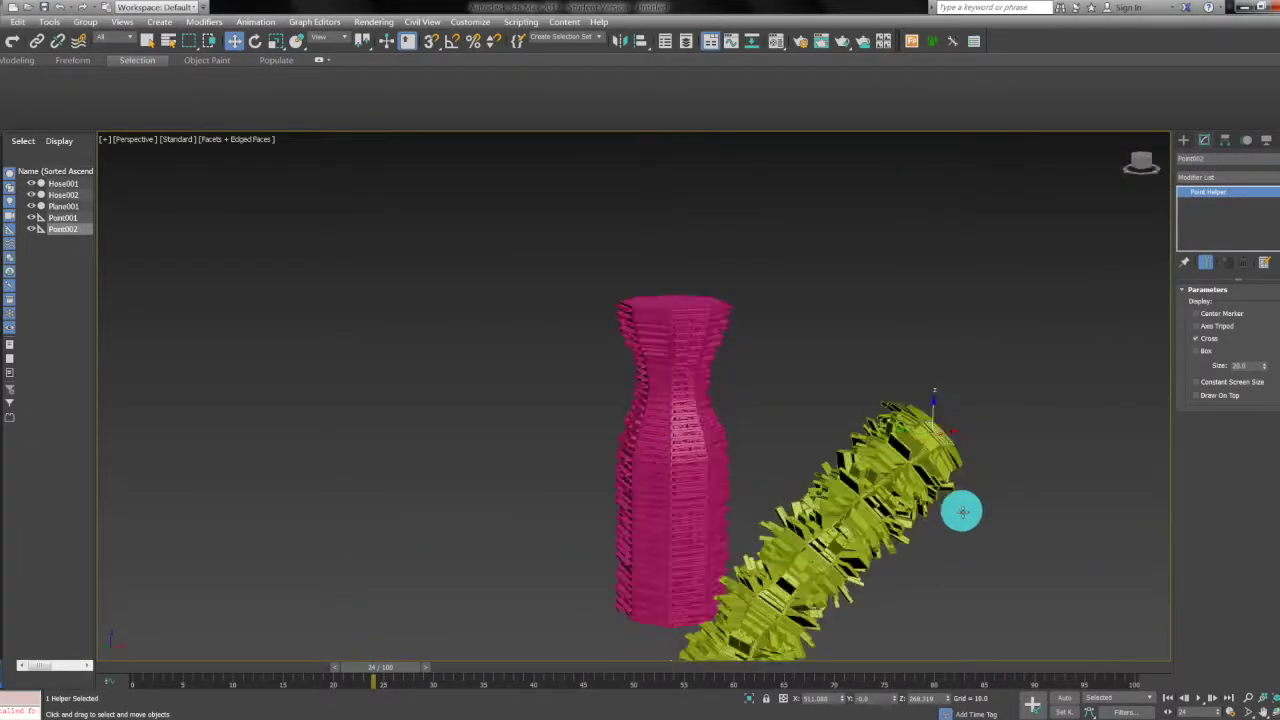
scroll(1075, 425, down, 2)
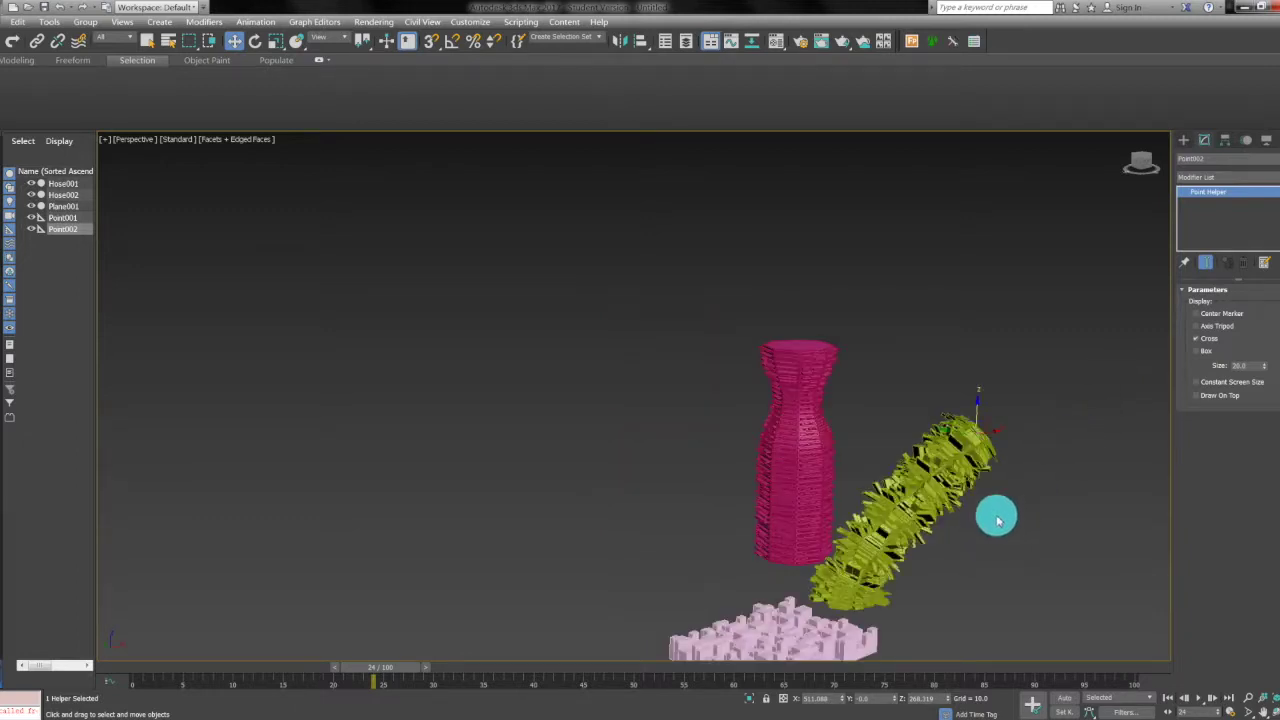